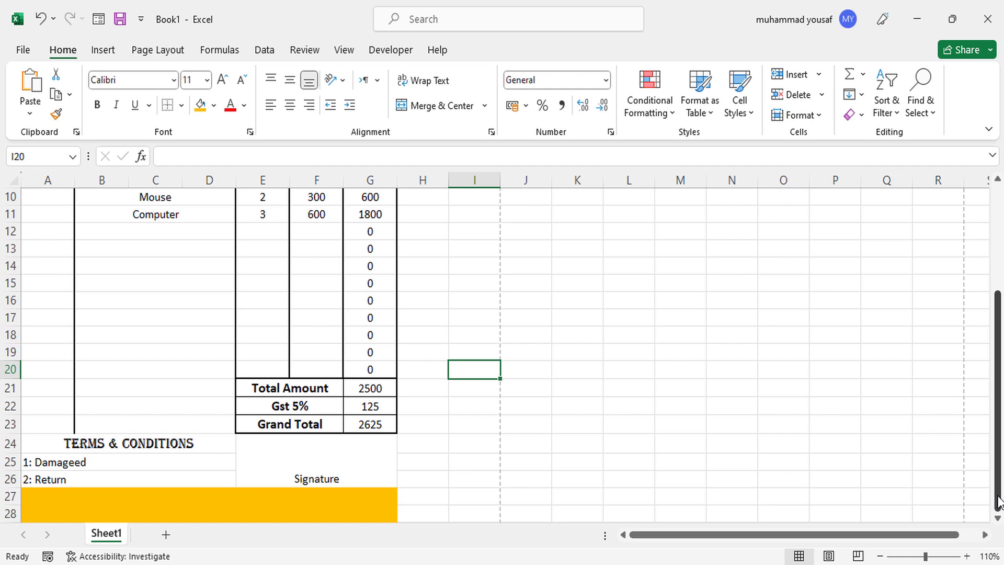
Scroll up through the finished invoice, then switch to a blank Book1 sheet.
left_click_drag(1001, 499, 993, 360)
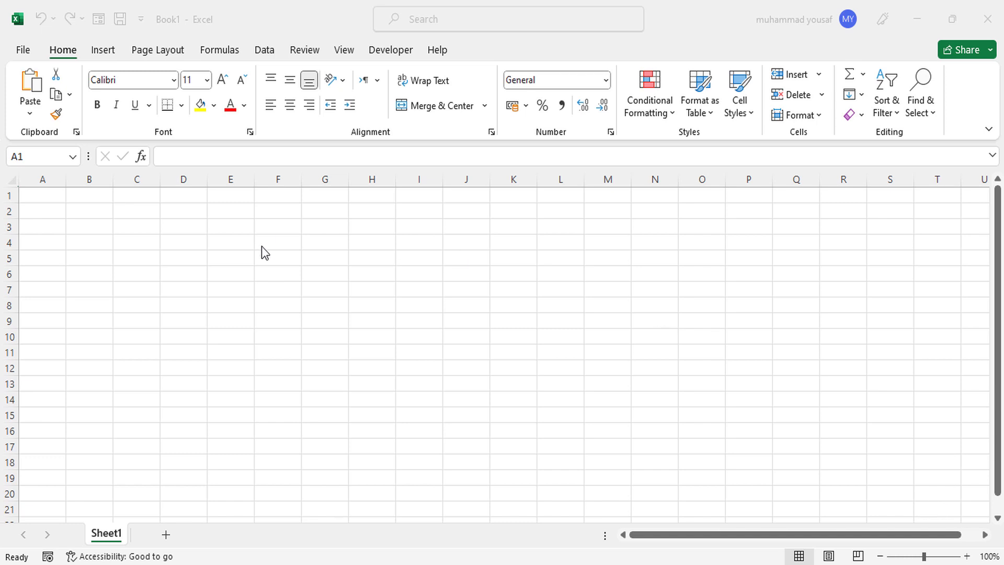
Merge and centre A1:G1, zoom in, and enter the company name as the header.
left_click_drag(48, 196, 324, 203)
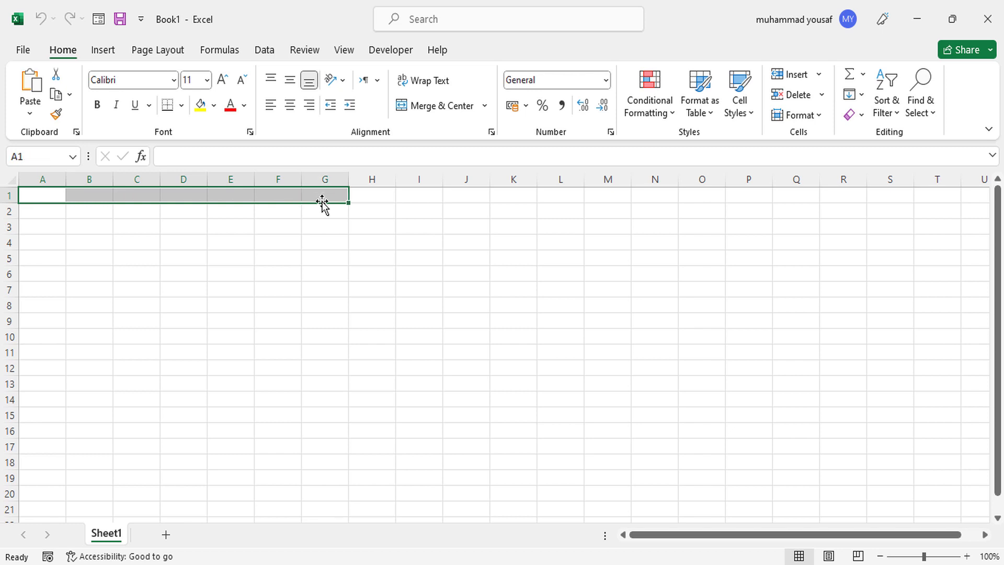
left_click(966, 555)
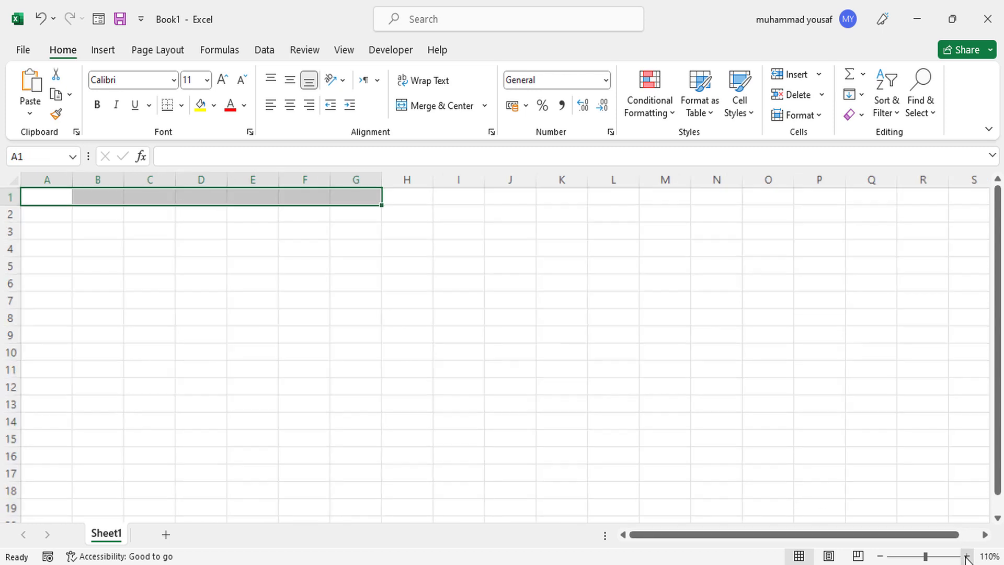
left_click(967, 555)
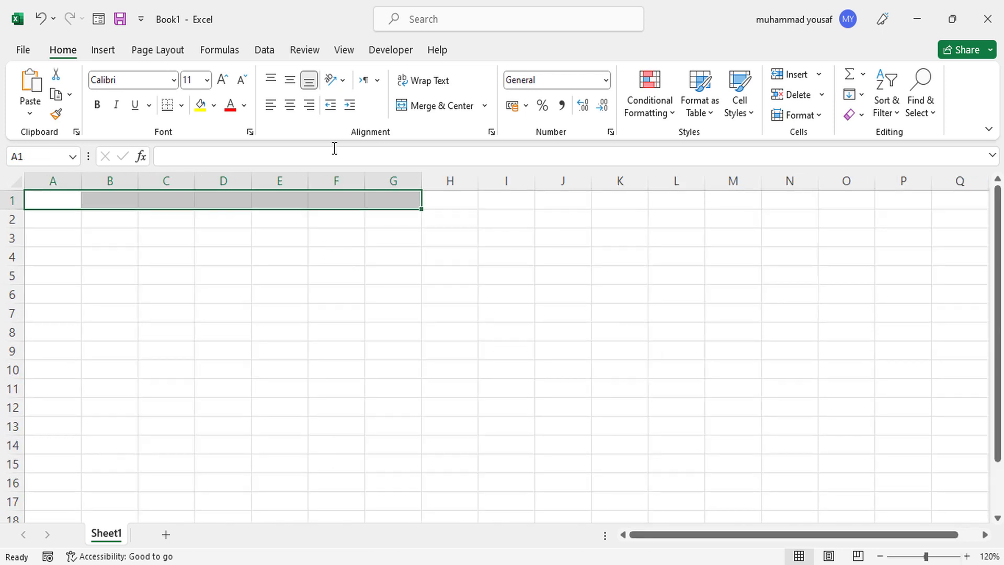
left_click(443, 105)
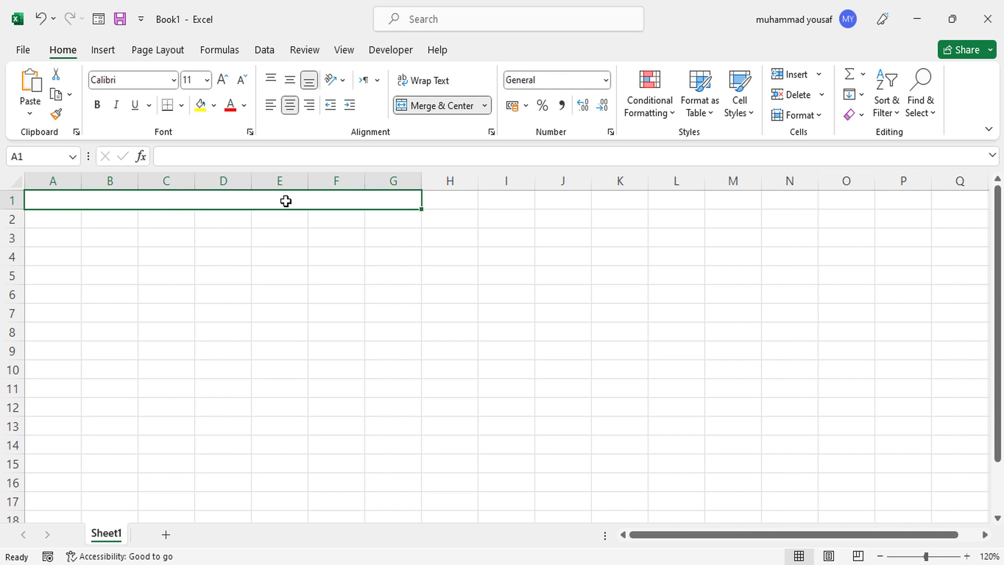
type("Yousaf")
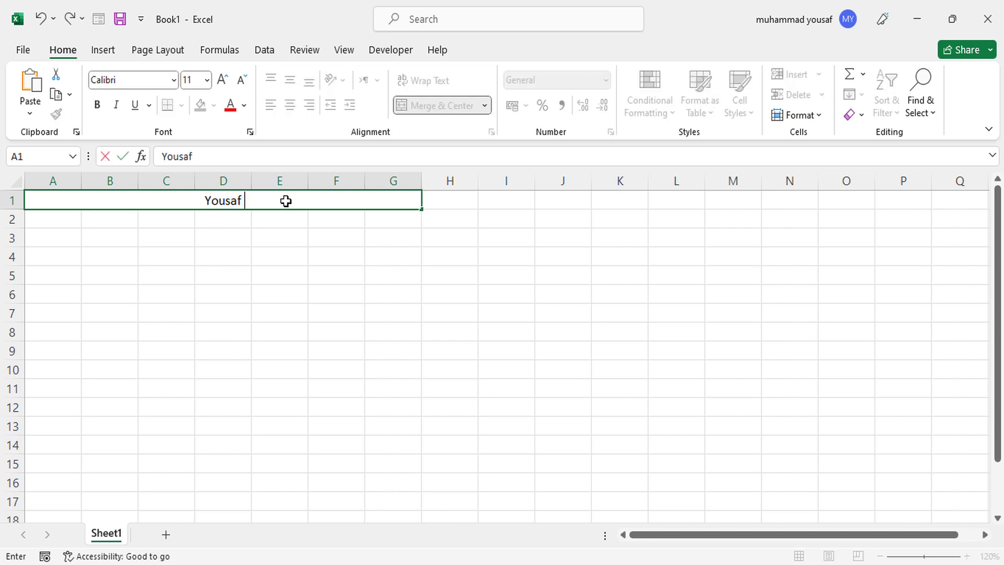
type(" InfoTech")
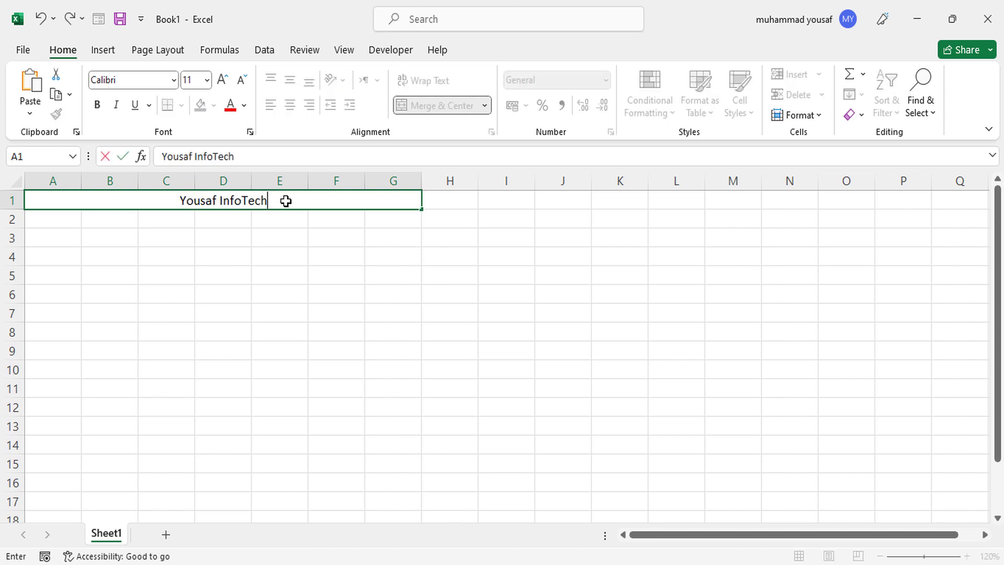
type(" P")
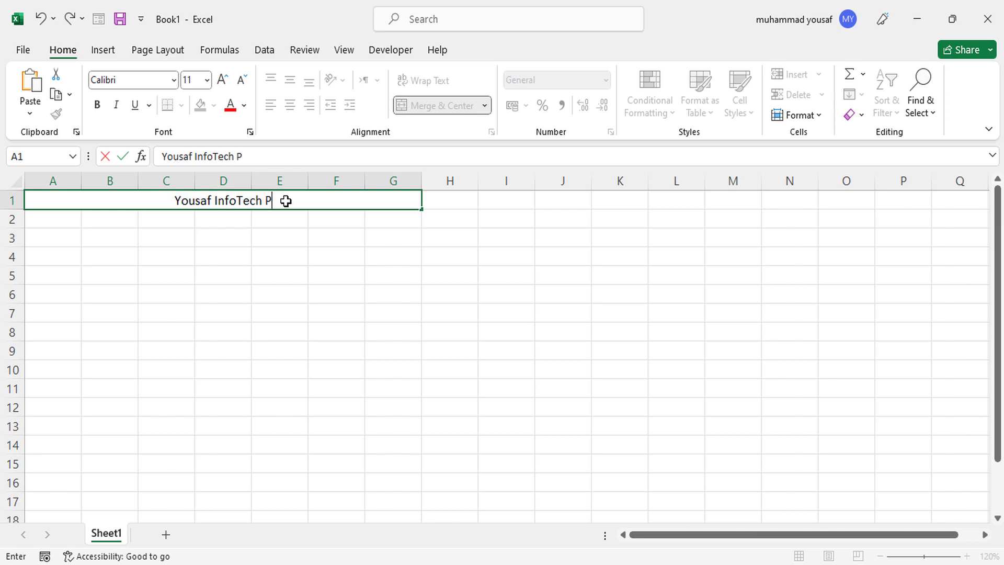
type("vt. LTD")
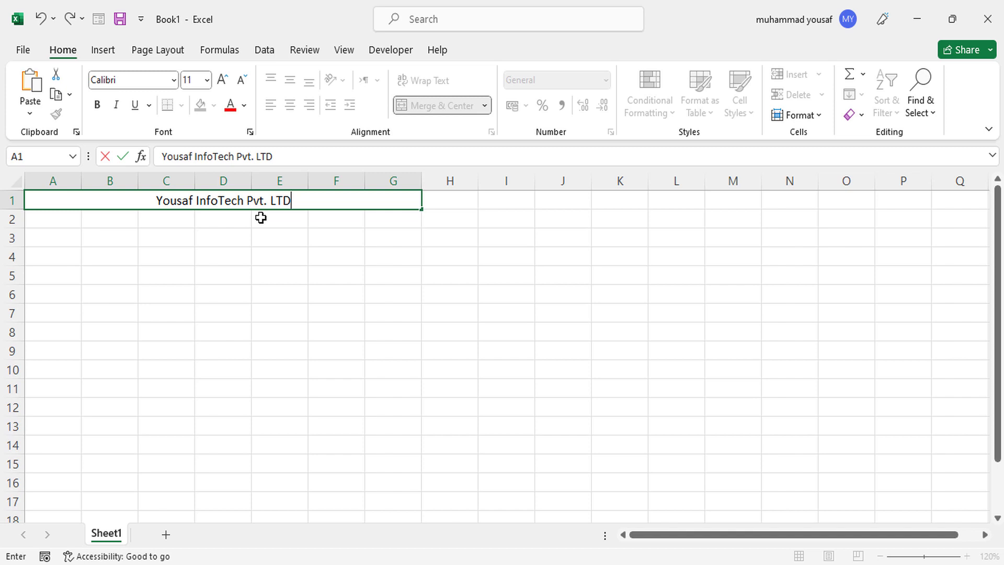
left_click(247, 230)
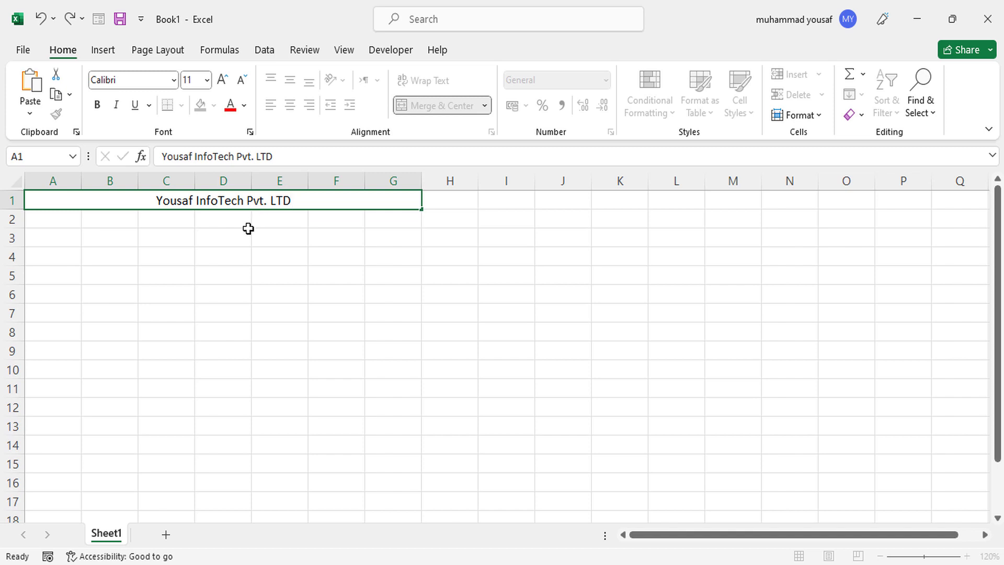
left_click(189, 195)
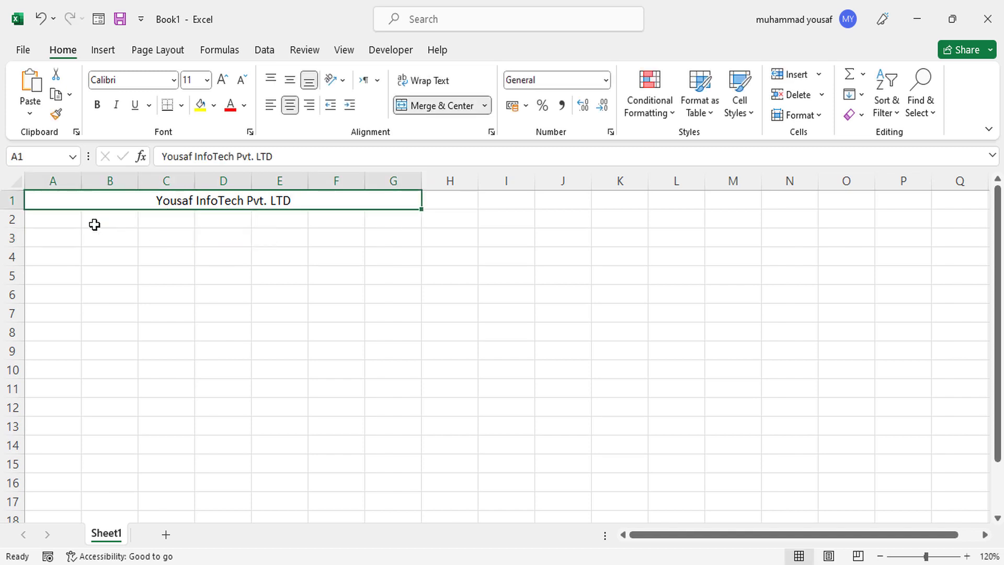
left_click(61, 222)
Merge and centre A2:H2, then copy that merge down into row 3.
left_click_drag(70, 222, 438, 226)
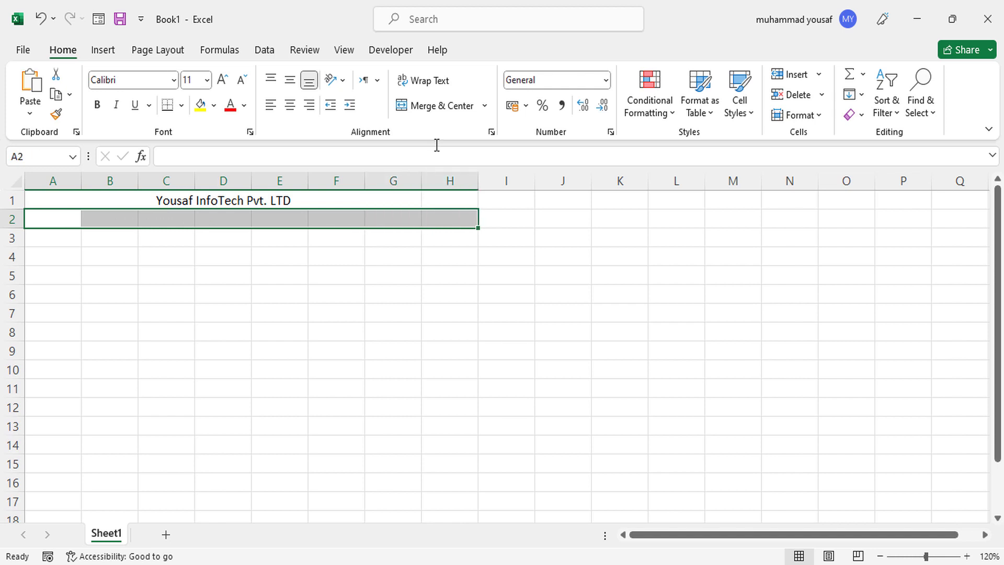
left_click(436, 106)
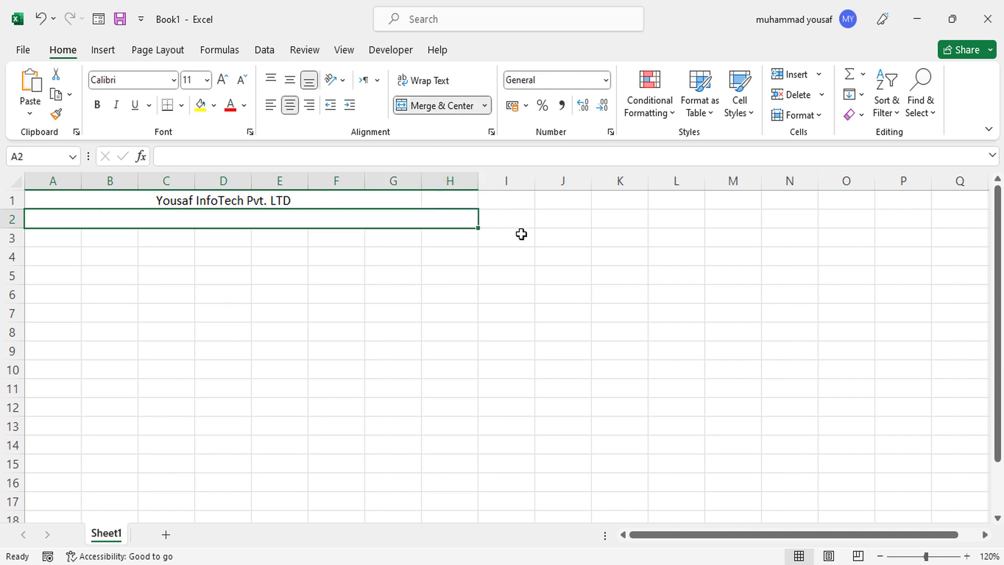
left_click_drag(477, 232, 468, 243)
left_click(392, 239)
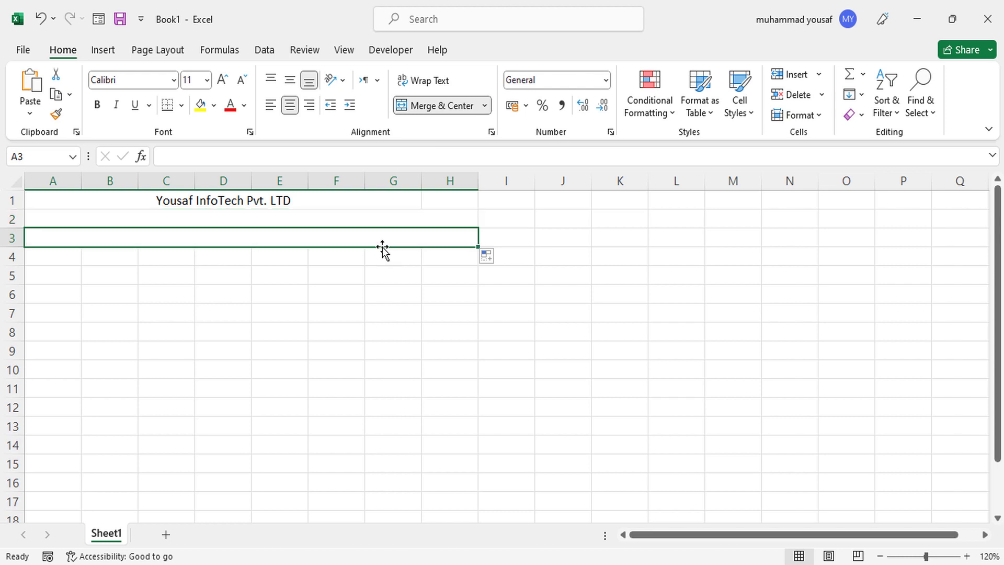
Enter the company's street address in row 2 and its e-mail and phone line in row 3.
left_click(337, 220)
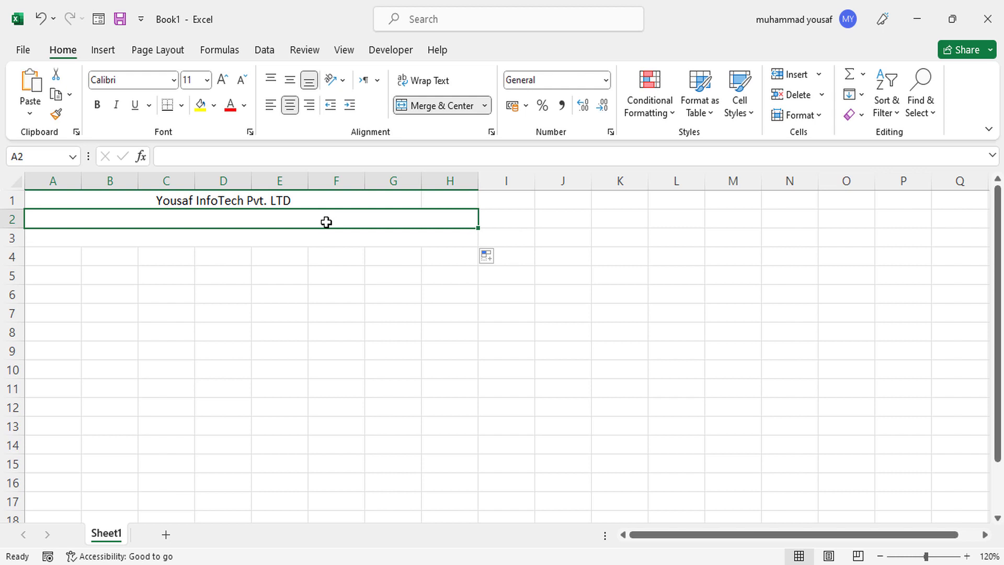
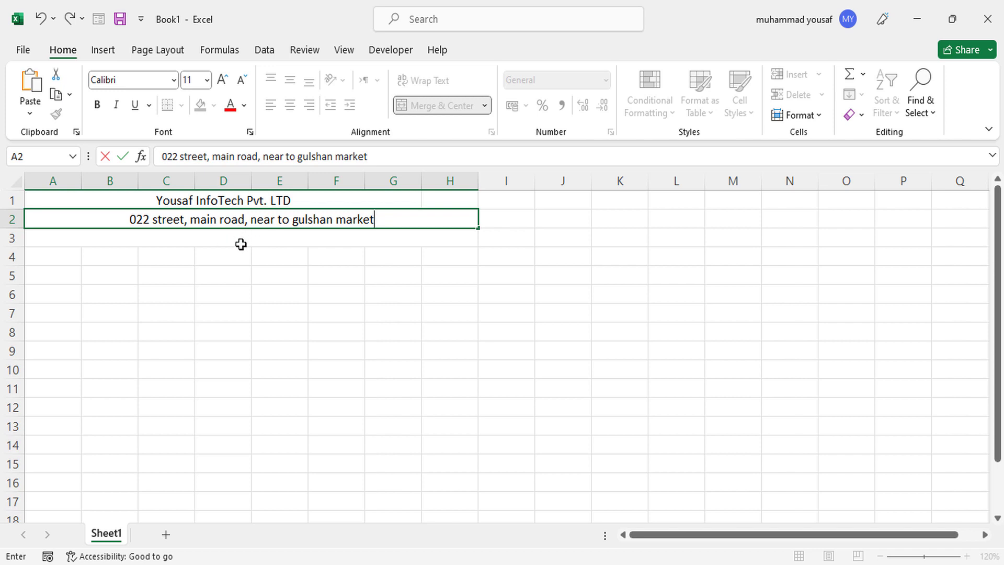
key("Return")
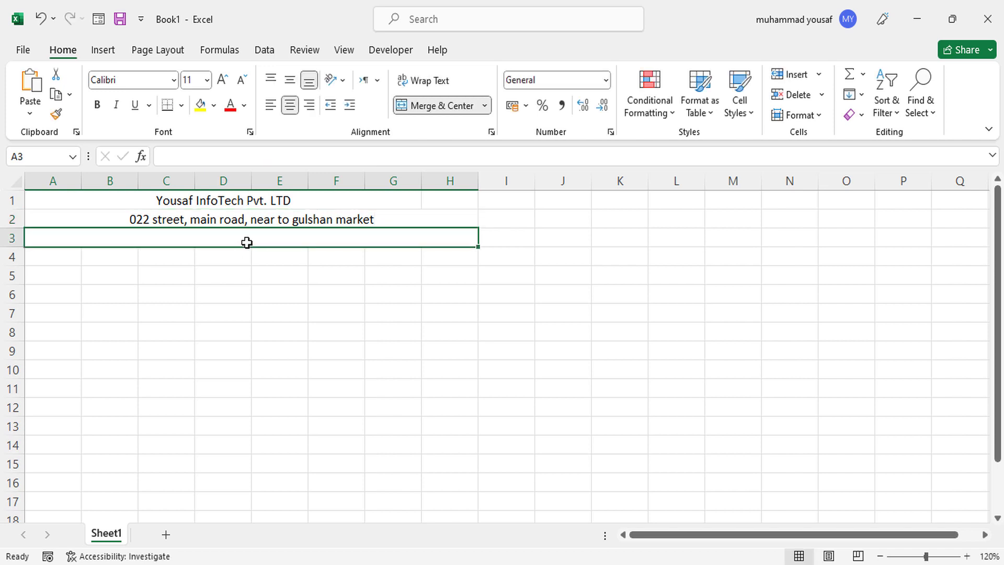
type("Elma")
key("BackSpace")
key("BackSpace")
key("BackSpace")
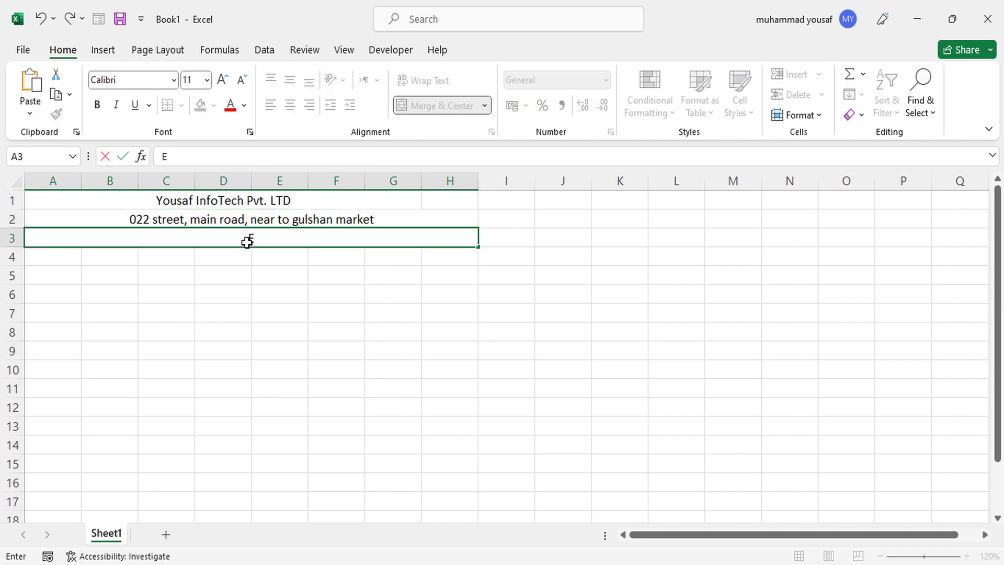
type("mail: example")
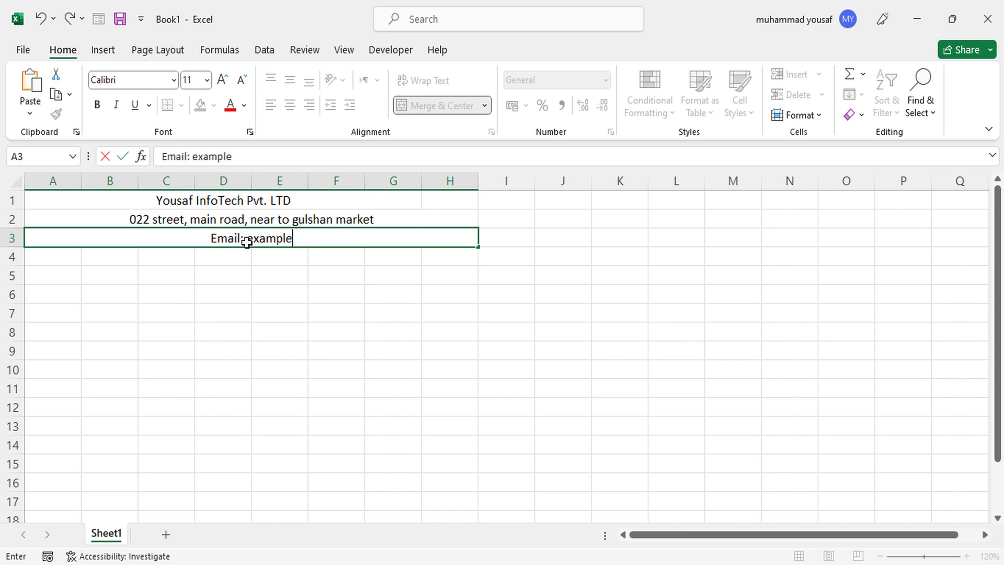
type("@gmail.com")
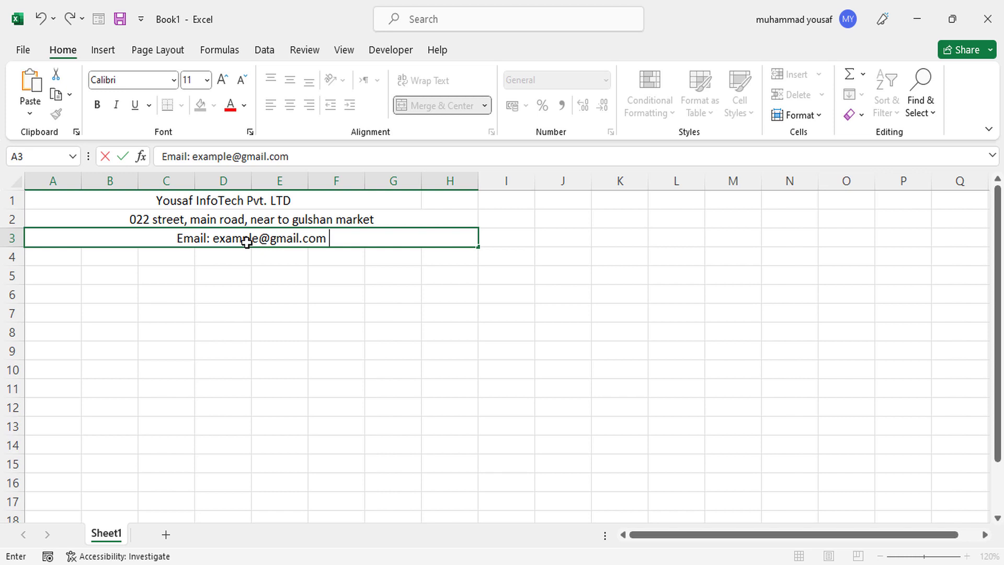
type("  Phone:")
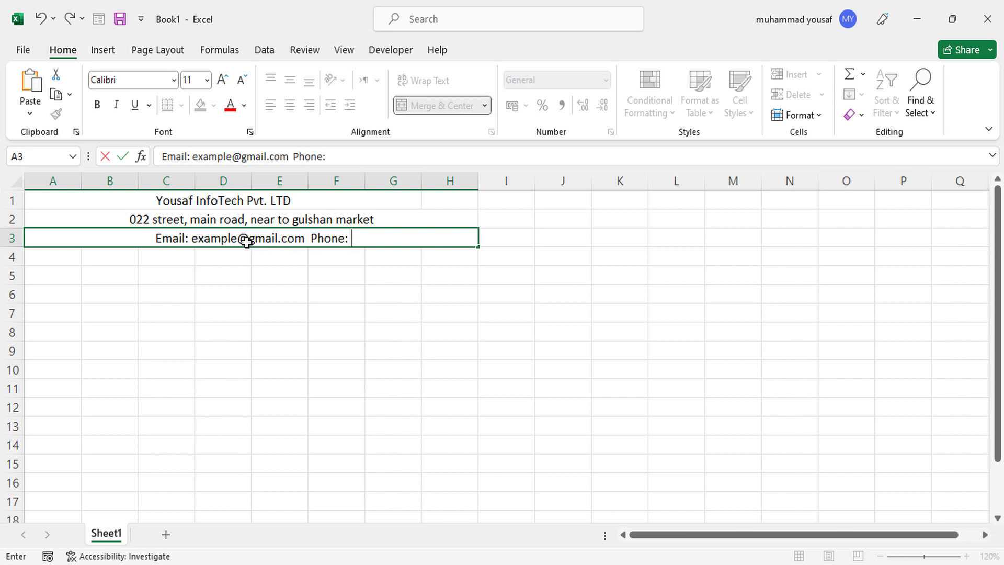
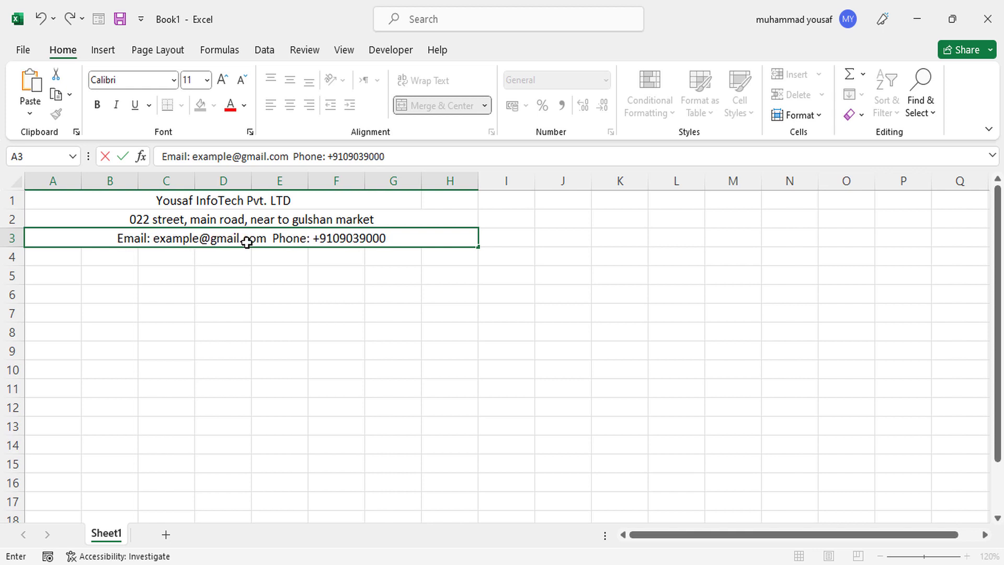
left_click(289, 258)
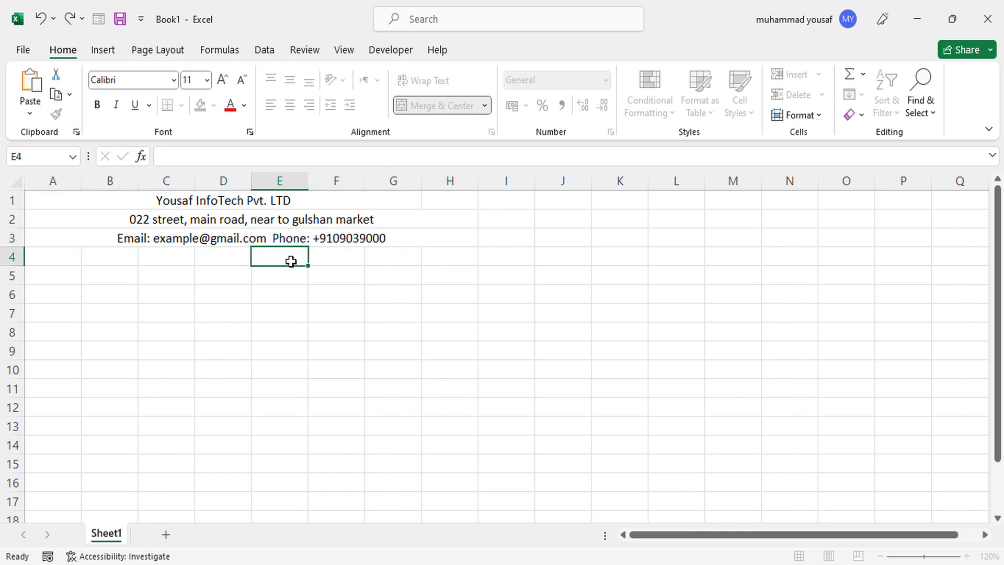
Format the company-name header as bold Arial Rounded MT Bold at size 22.
left_click(261, 238)
left_click(201, 199)
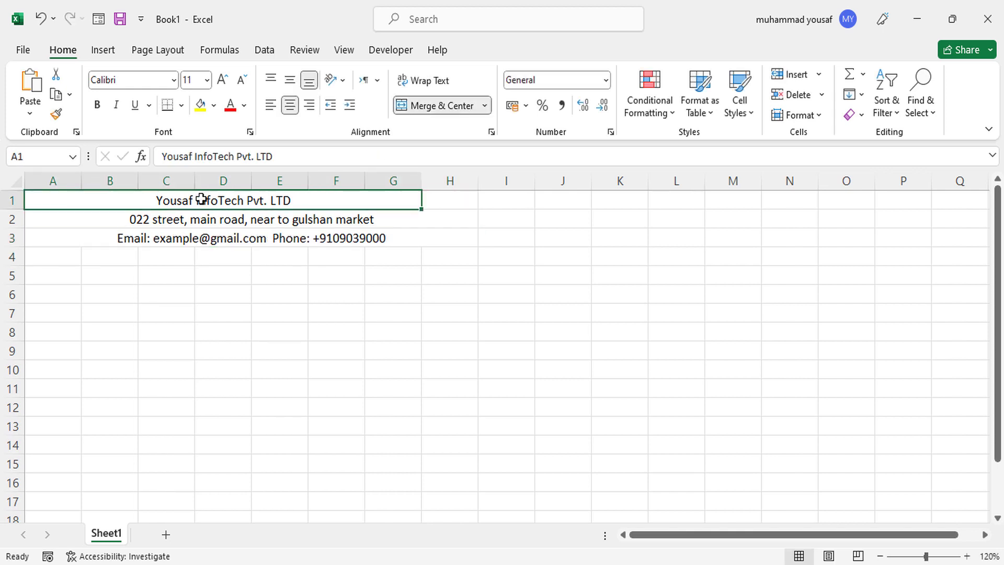
left_click(223, 81)
left_click(222, 80)
left_click(222, 80)
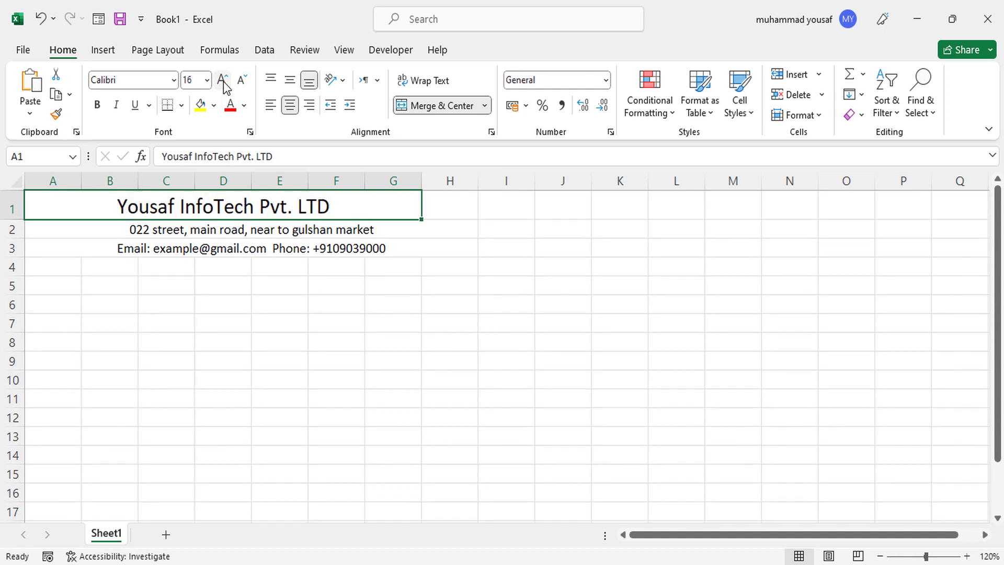
left_click(222, 80)
left_click(223, 80)
left_click(222, 81)
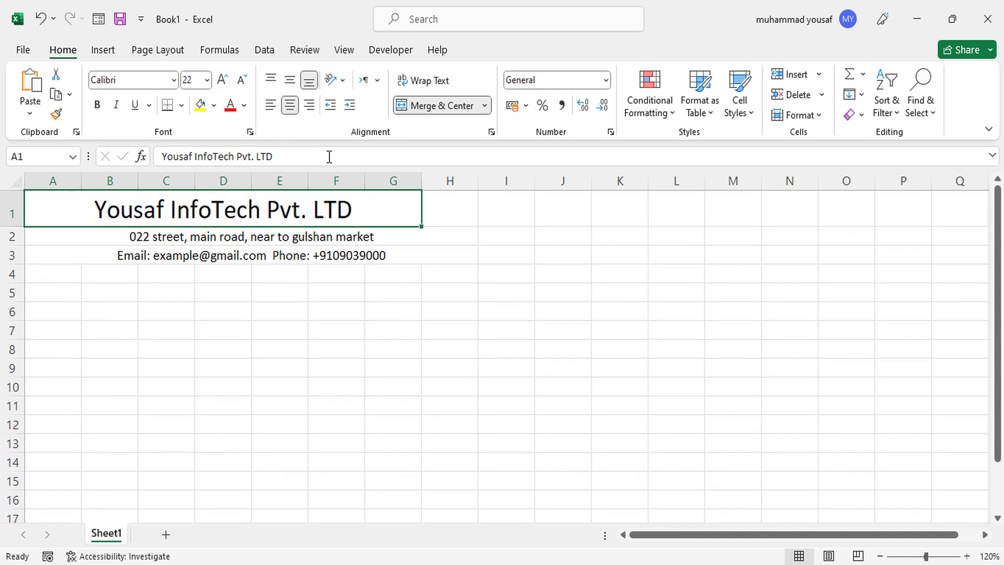
left_click(173, 80)
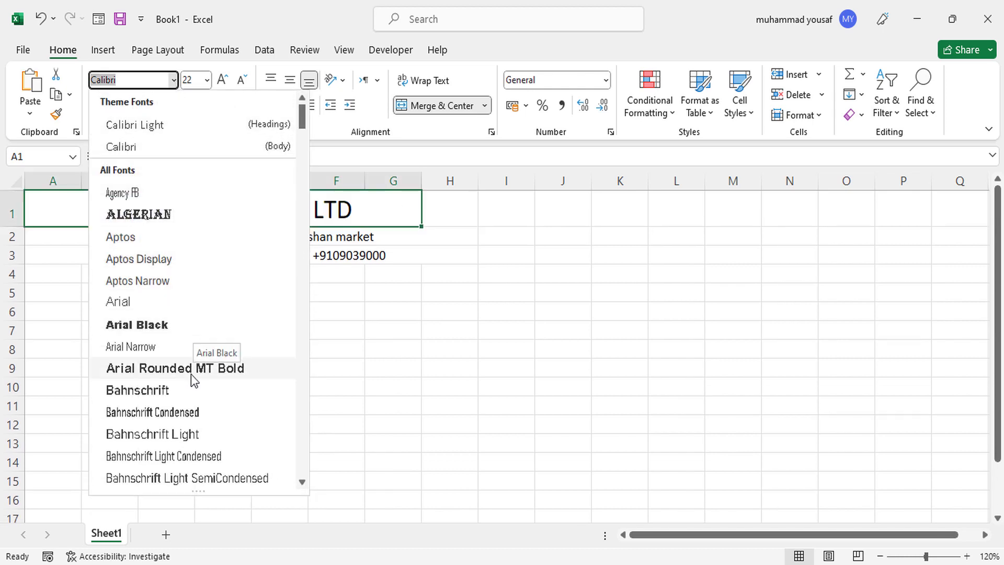
left_click(194, 369)
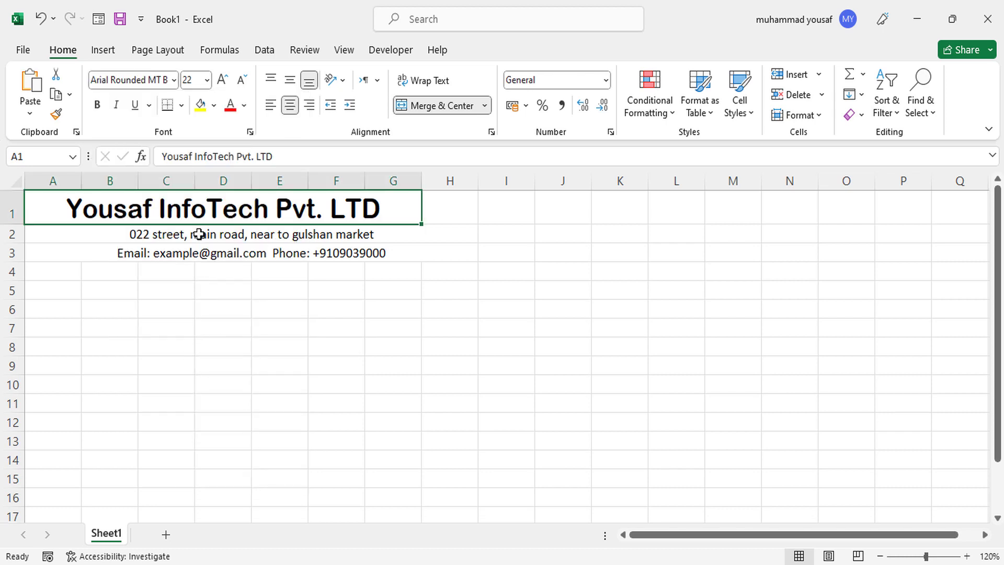
left_click(97, 106)
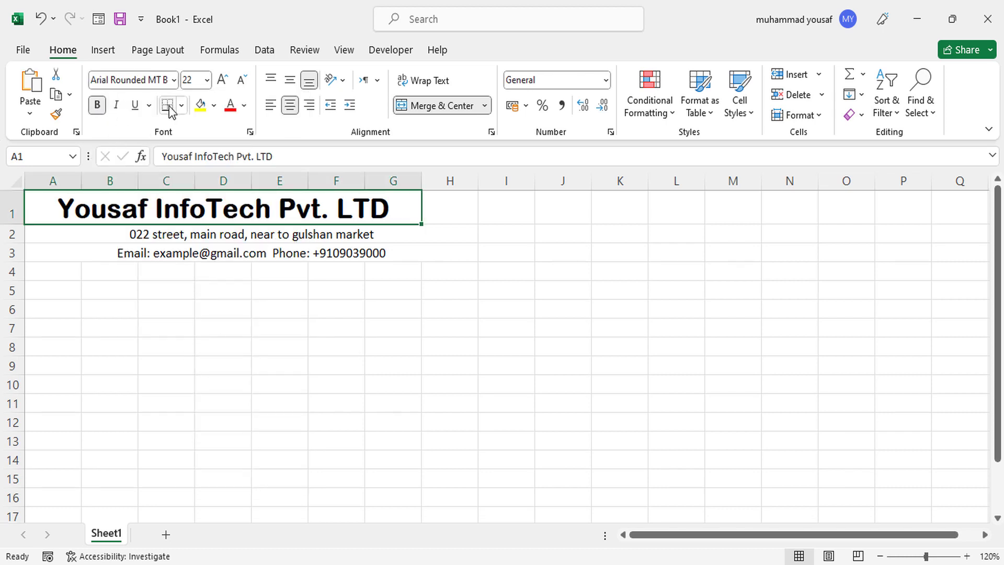
left_click(256, 235)
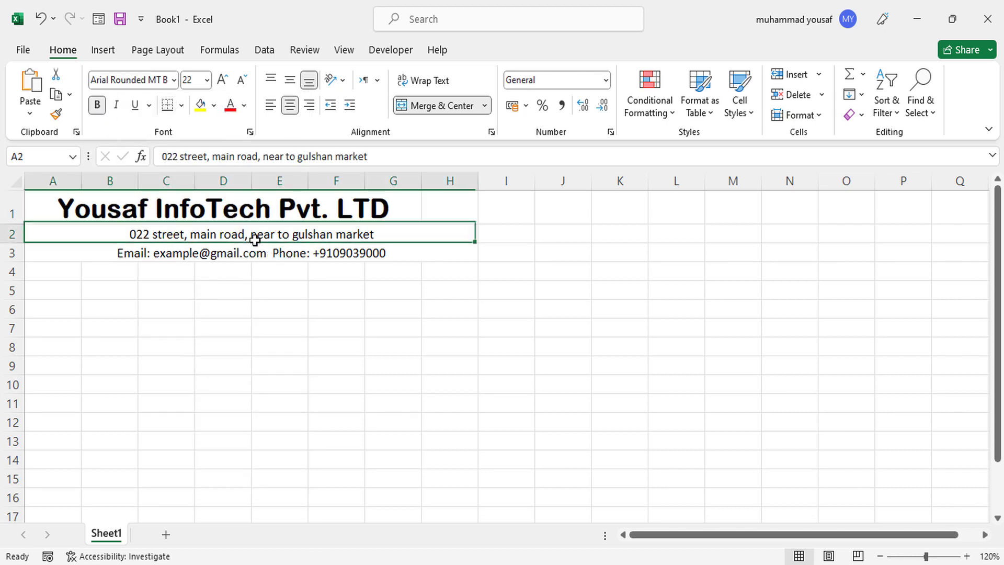
Unmerge the address line and re-merge it centred across A2:G2.
left_click(444, 207)
left_click(395, 236)
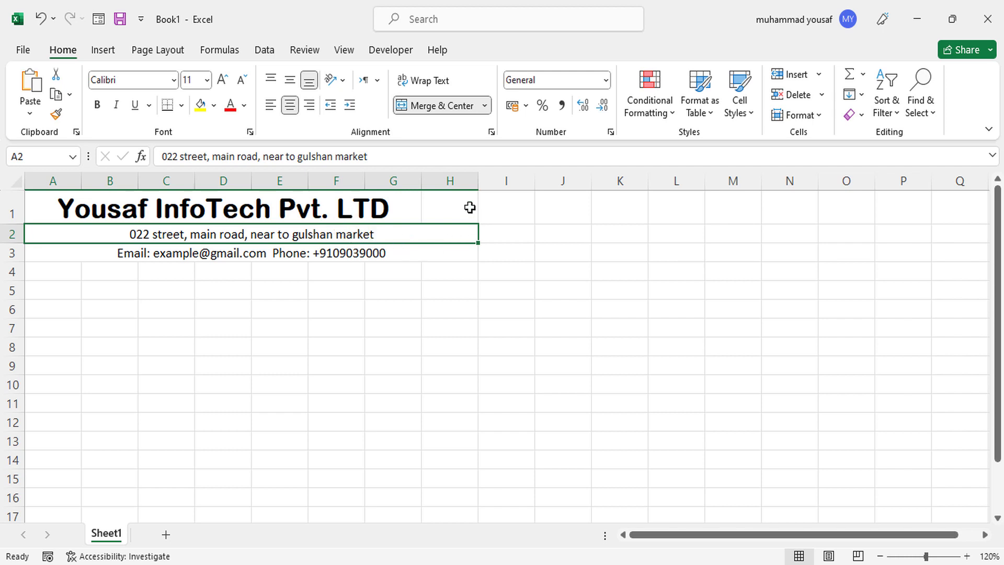
left_click(400, 254)
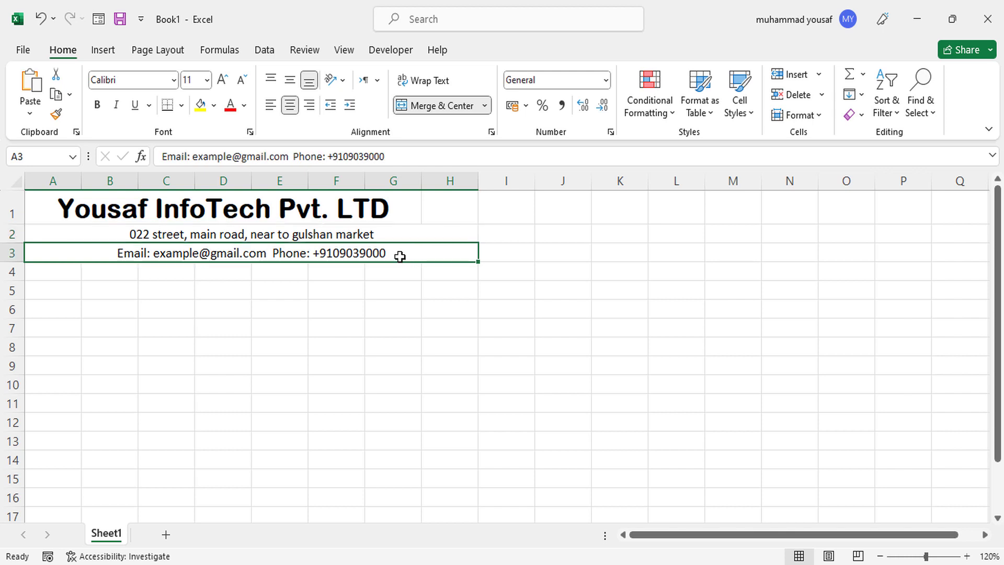
left_click(400, 238)
left_click(428, 106)
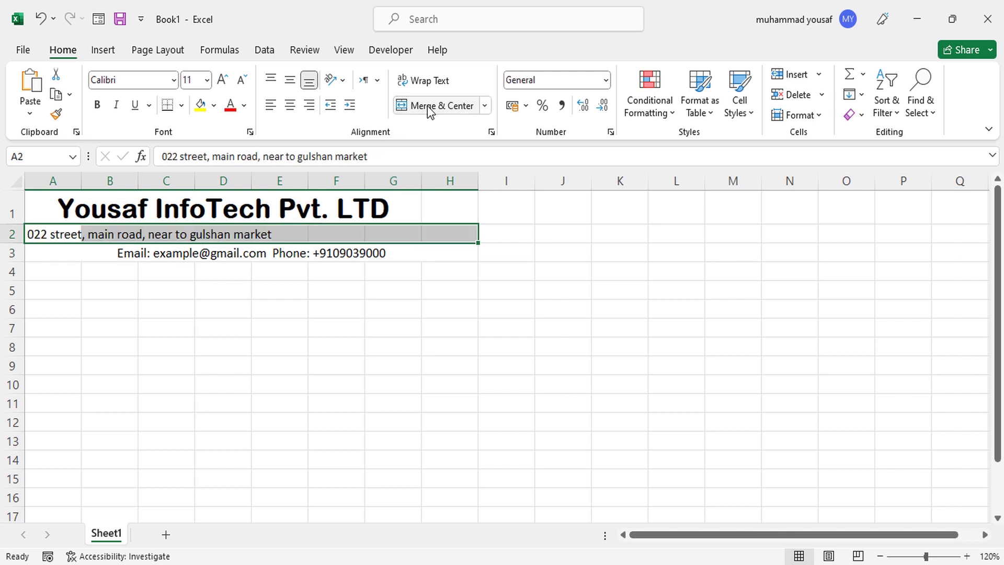
left_click_drag(55, 230, 399, 240)
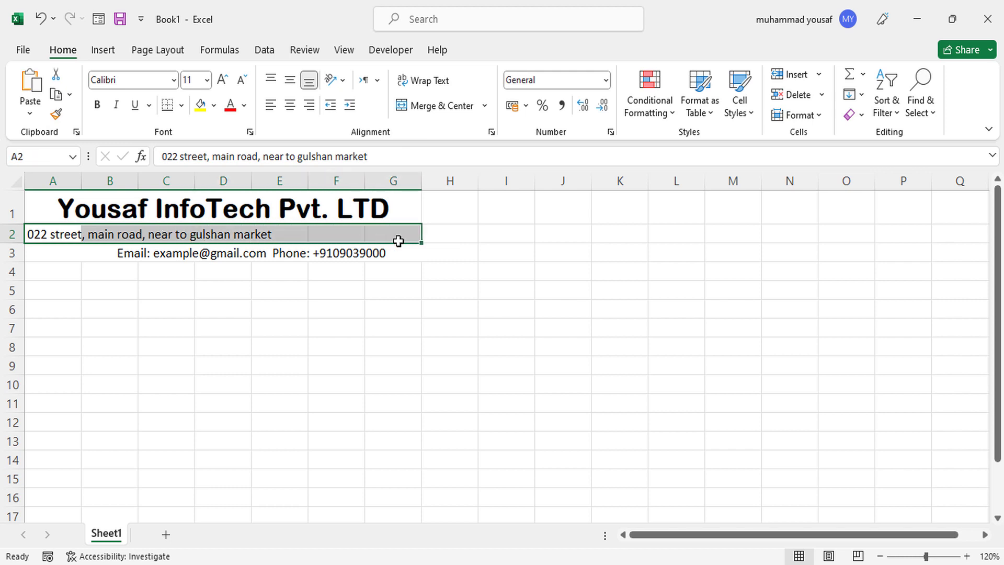
left_click(441, 106)
Unmerge the contact line and re-merge it centred across A3:G3.
left_click(365, 252)
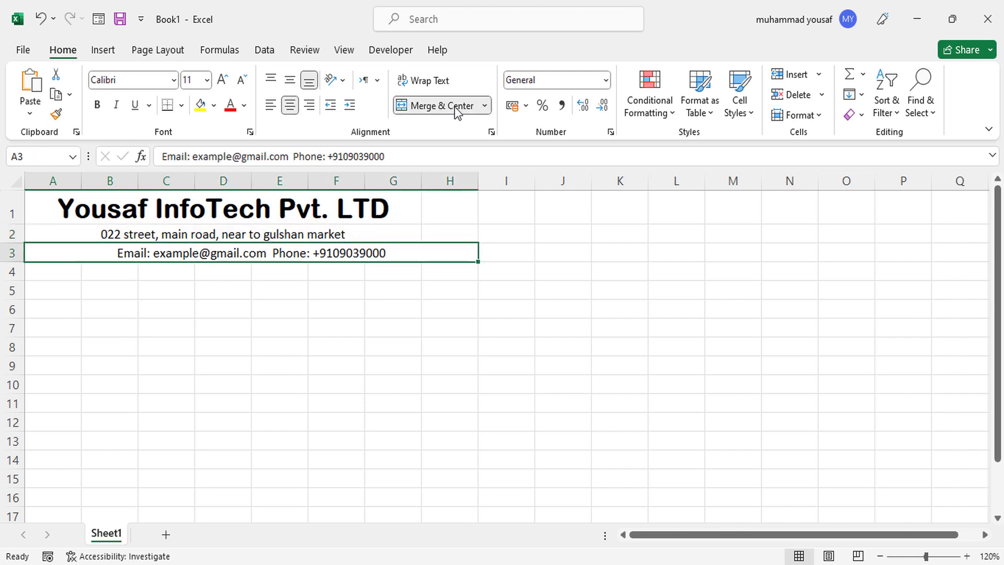
left_click(454, 111)
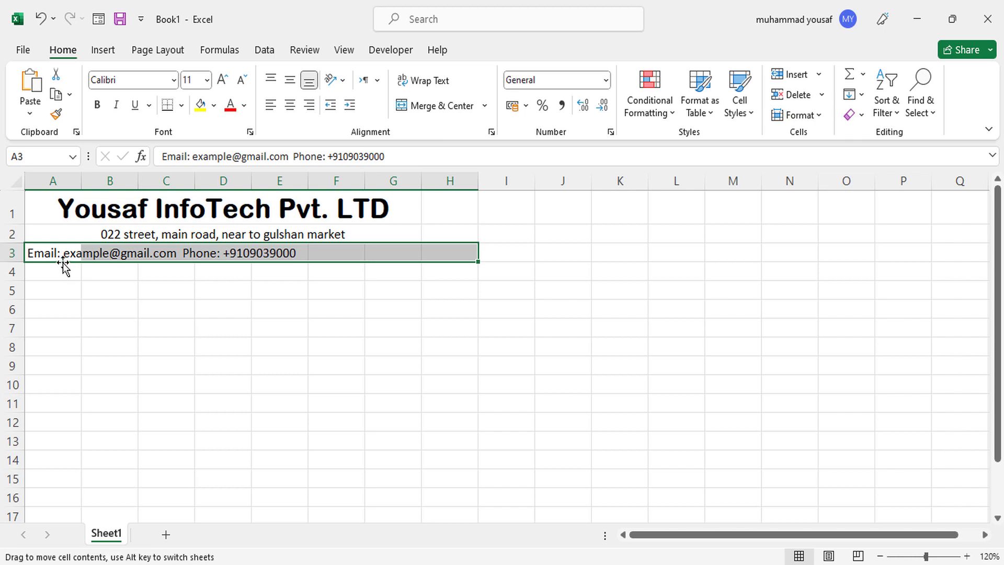
left_click_drag(47, 254, 384, 251)
left_click(429, 105)
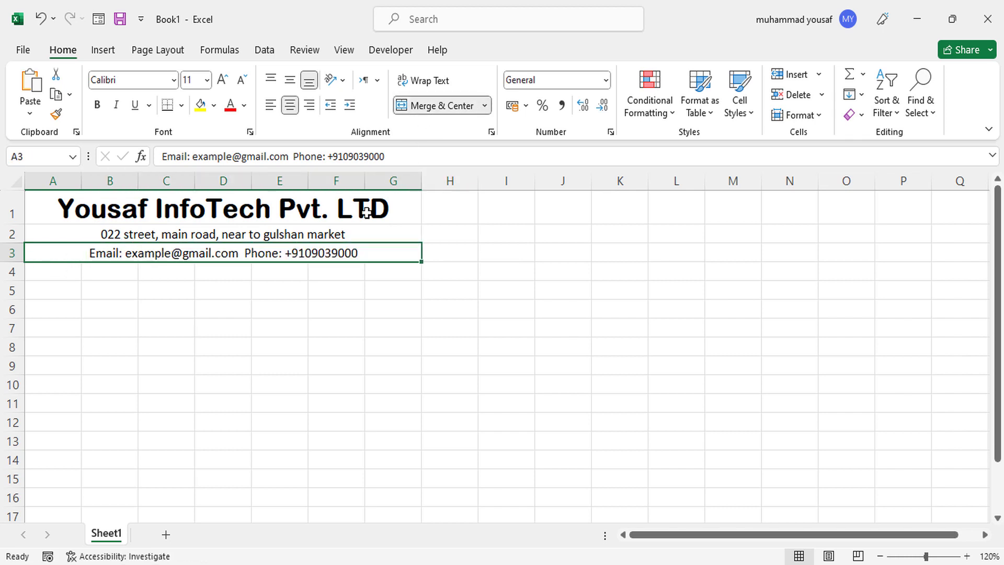
left_click(328, 235)
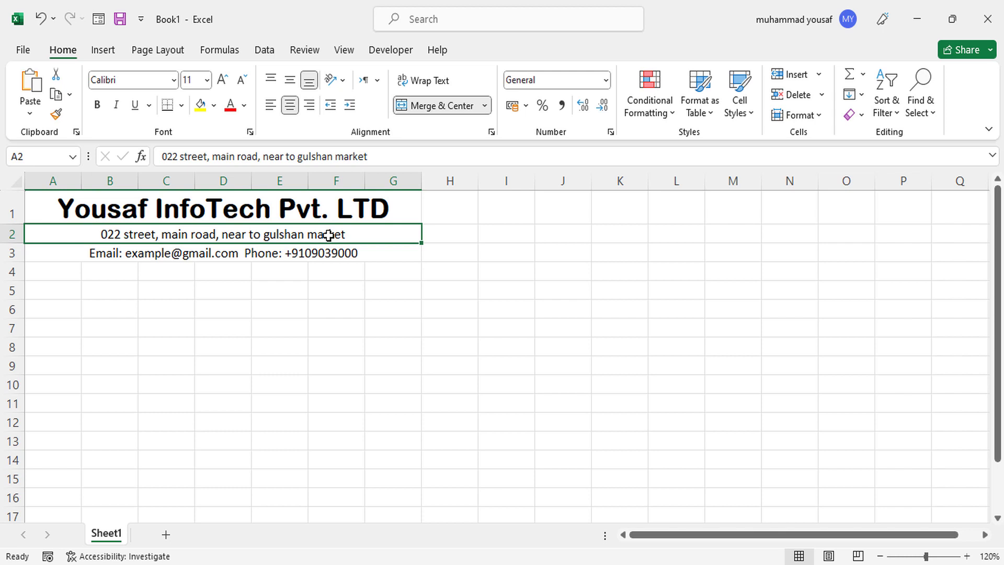
Enlarge the address and contact lines to font size 12.
left_click(223, 81)
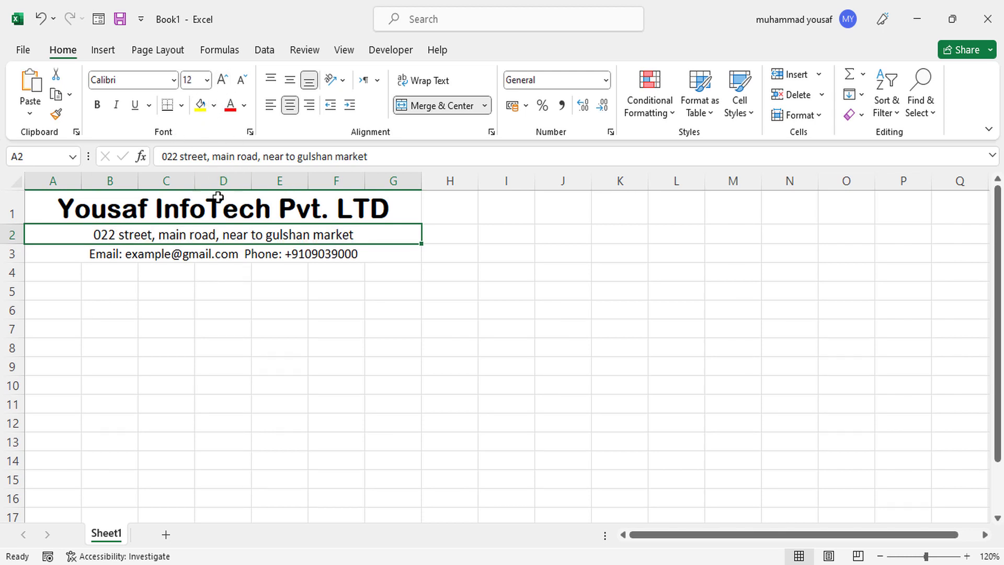
left_click(231, 252)
left_click(223, 80)
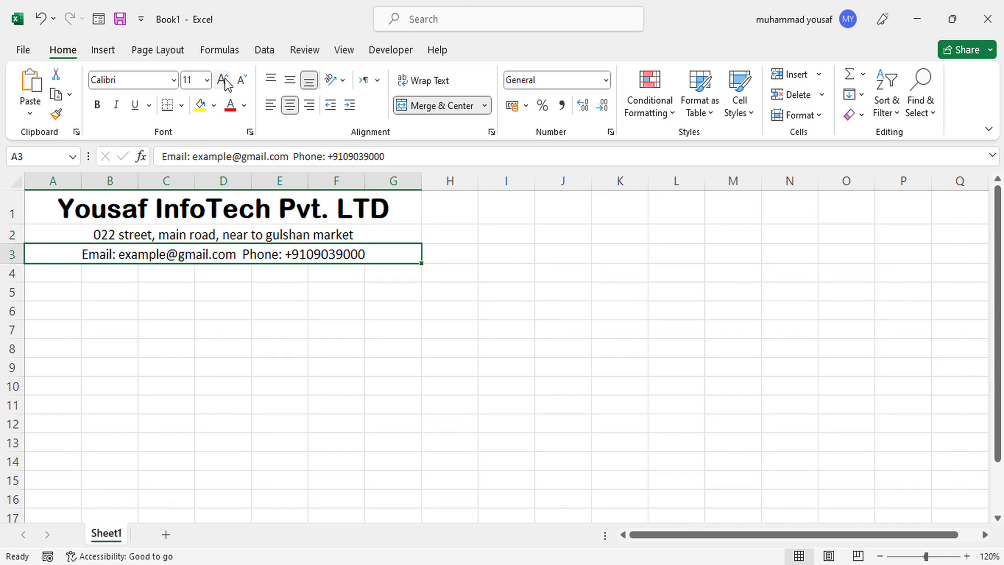
left_click(346, 272)
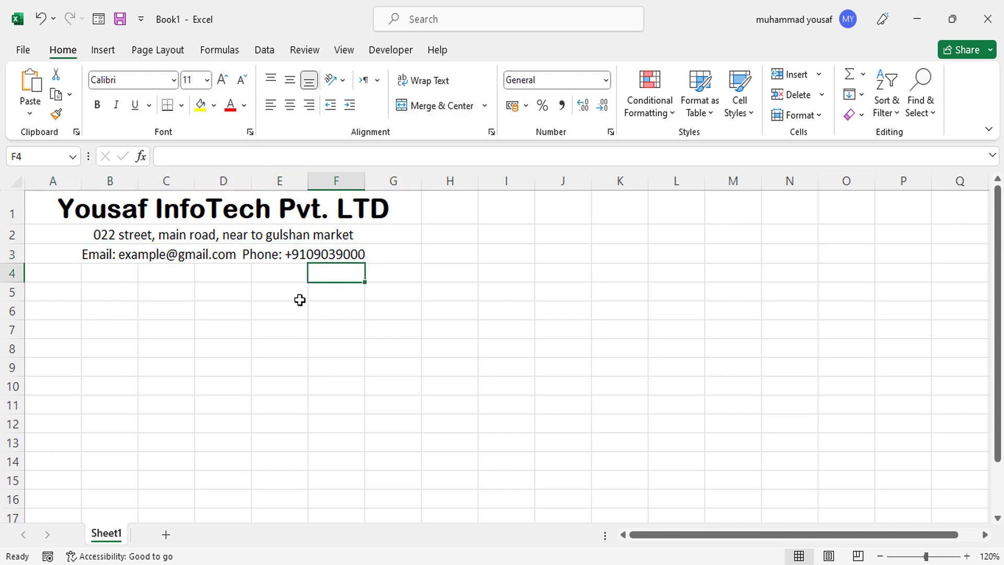
Keep Calibri for the address line and set the contact line in Bahnschrift Condensed.
left_click(286, 235)
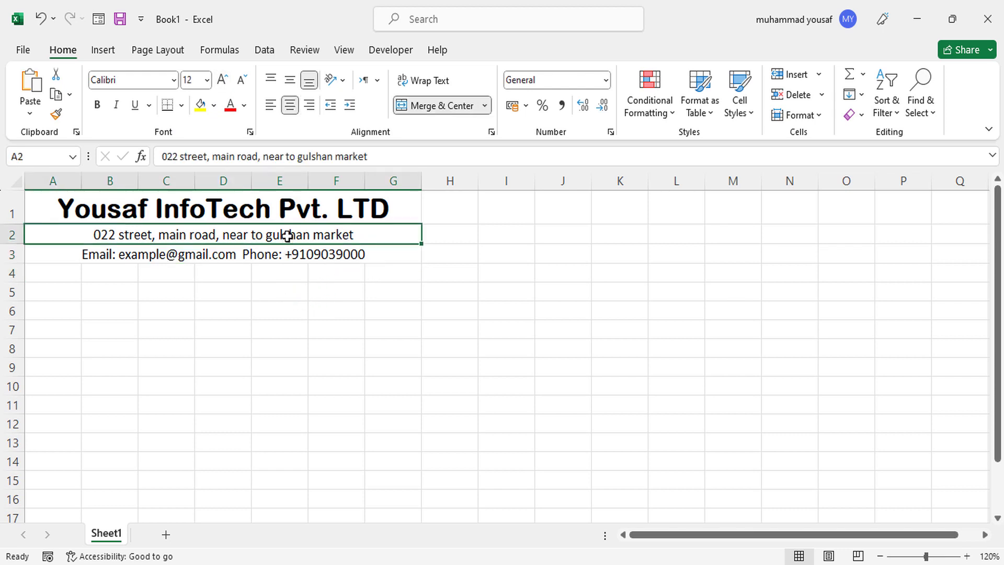
left_click(173, 80)
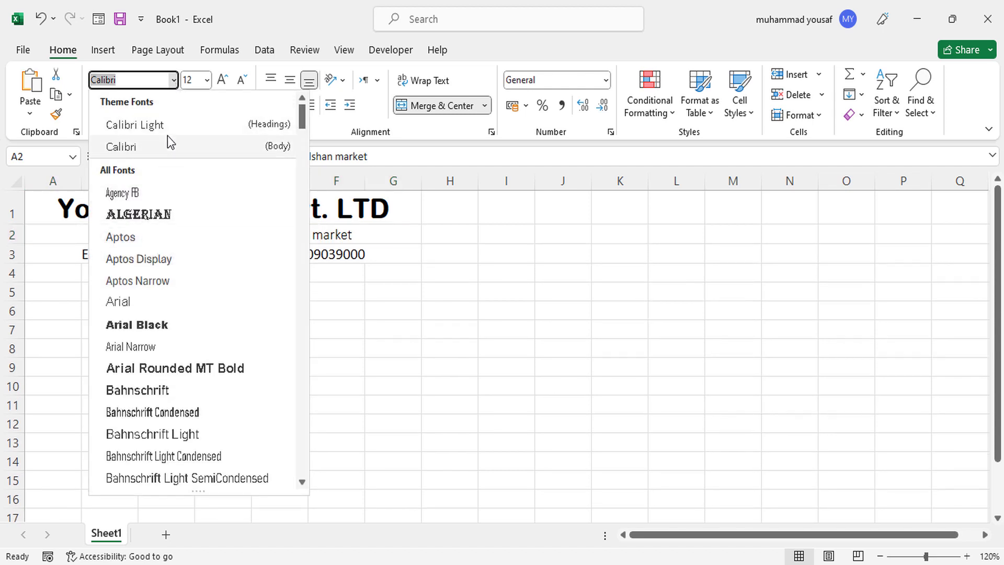
left_click(168, 145)
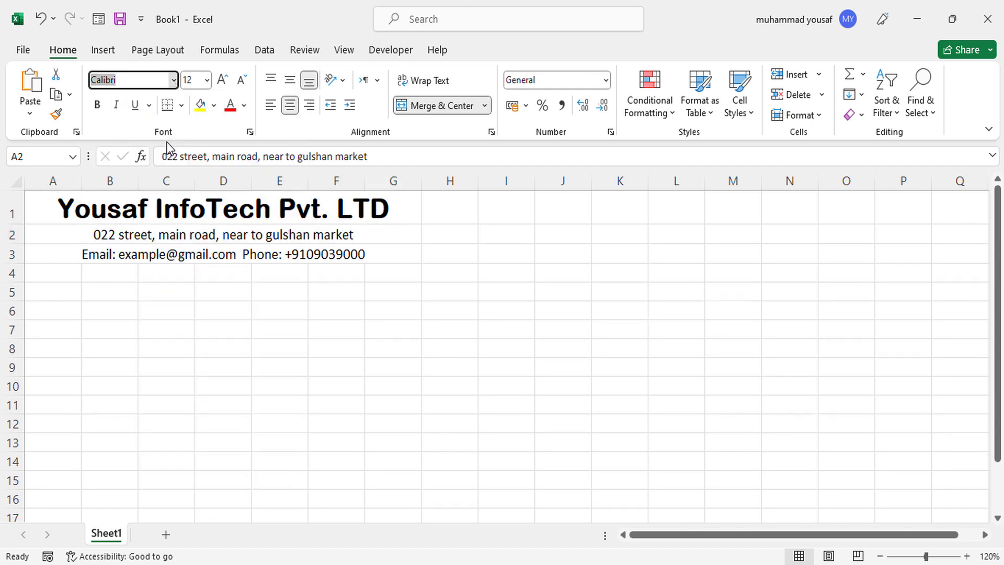
left_click(205, 254)
left_click(176, 83)
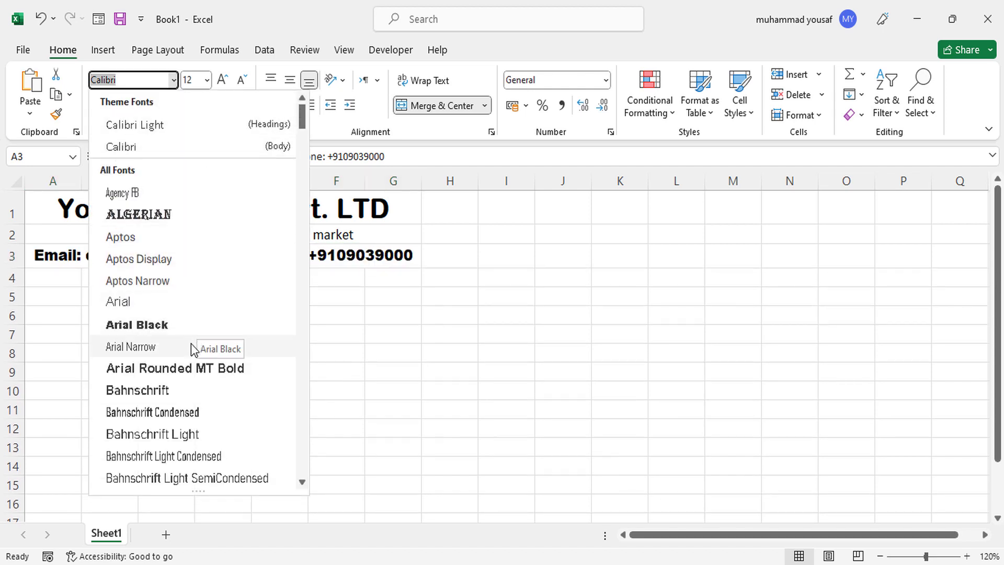
left_click(179, 418)
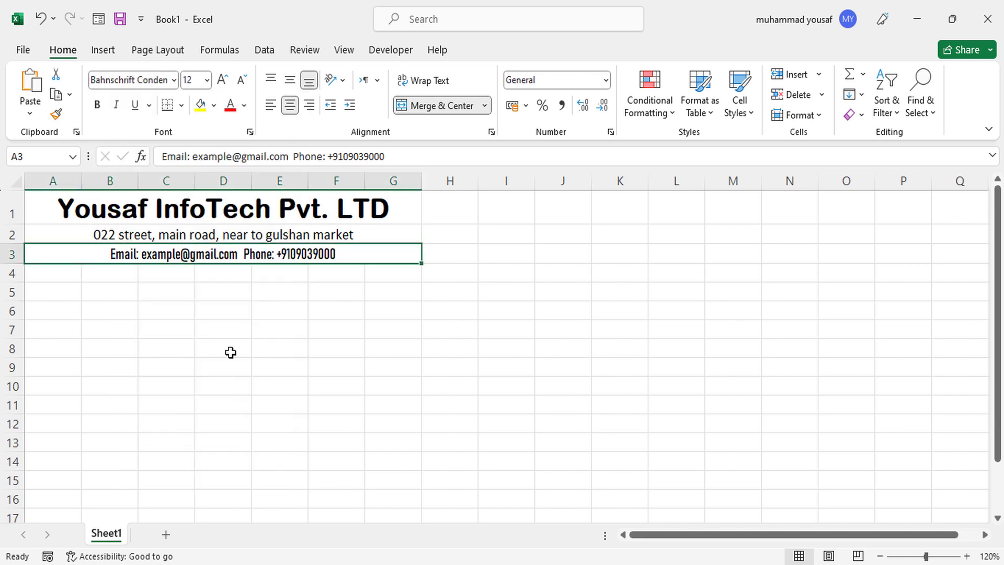
left_click(361, 238)
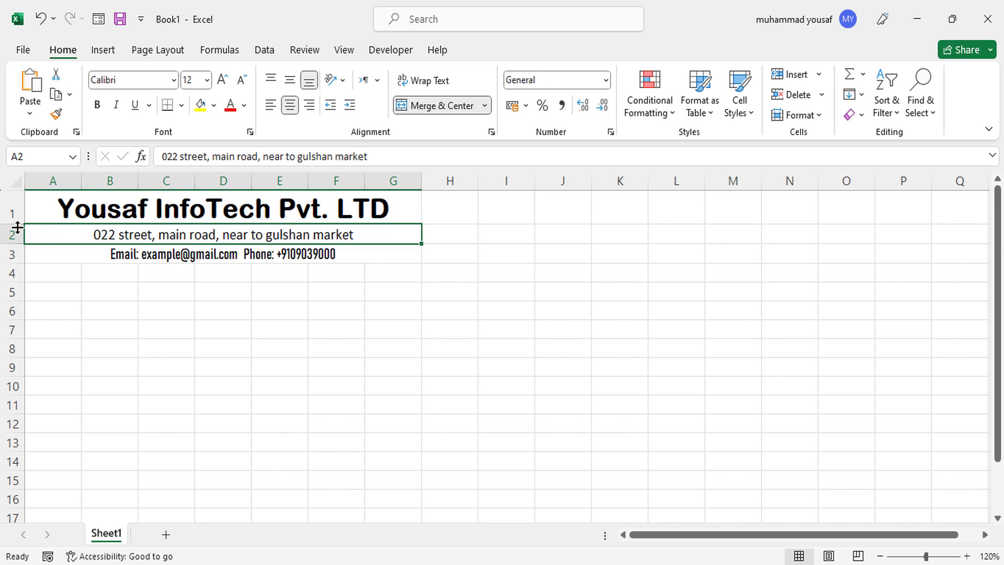
Make title row 1 taller, leaving the address row at its original height.
left_click_drag(17, 225, 17, 229)
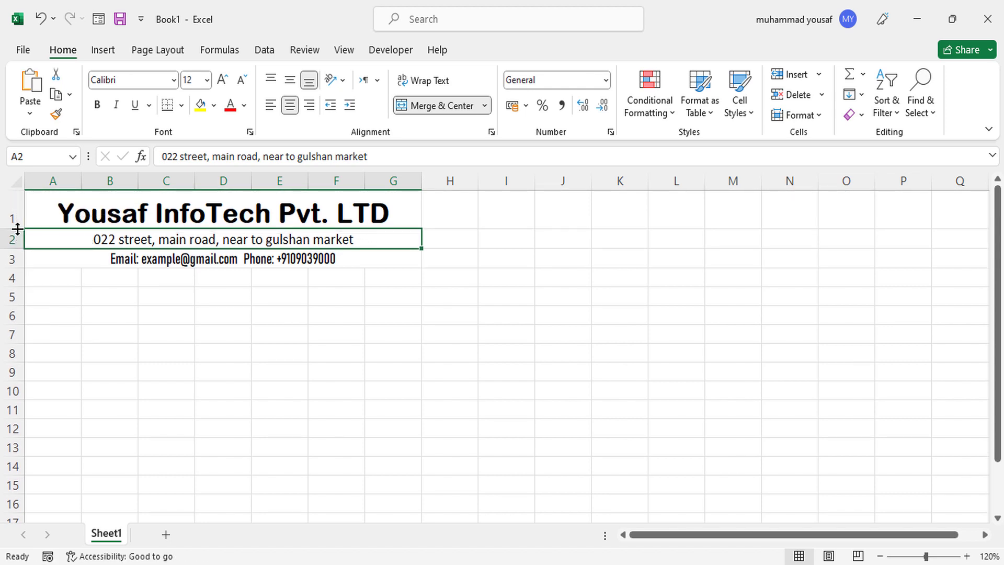
left_click(70, 280)
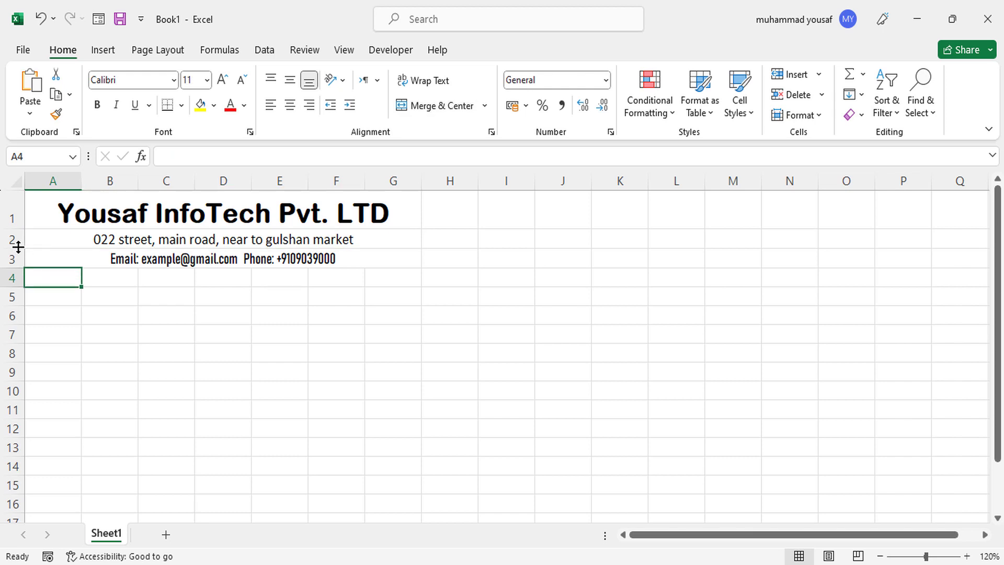
left_click_drag(18, 248, 19, 252)
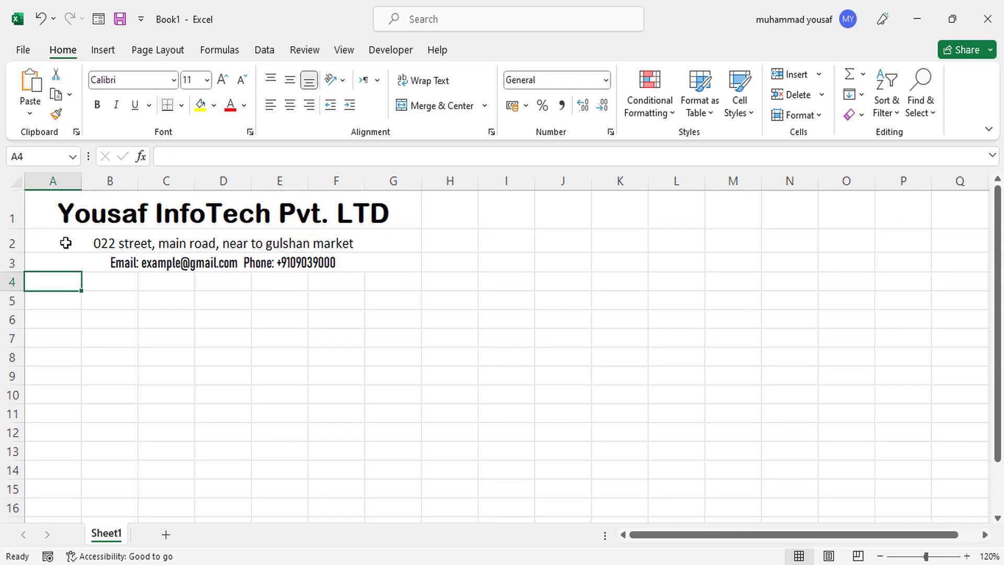
left_click_drag(19, 251, 18, 248)
Give the header block A1:G3 an orange fill.
left_click(58, 218)
left_click_drag(58, 218, 183, 258)
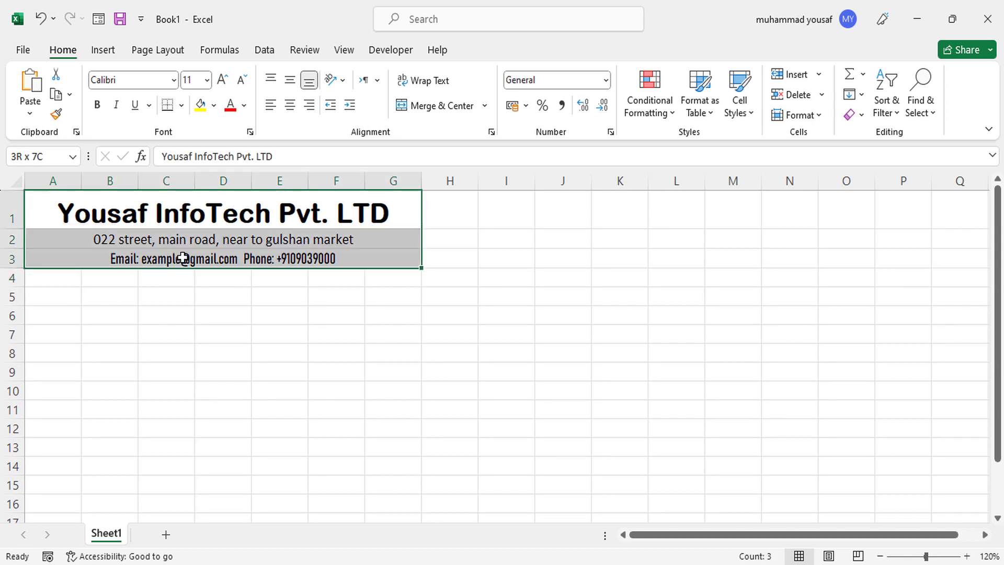
left_click(213, 105)
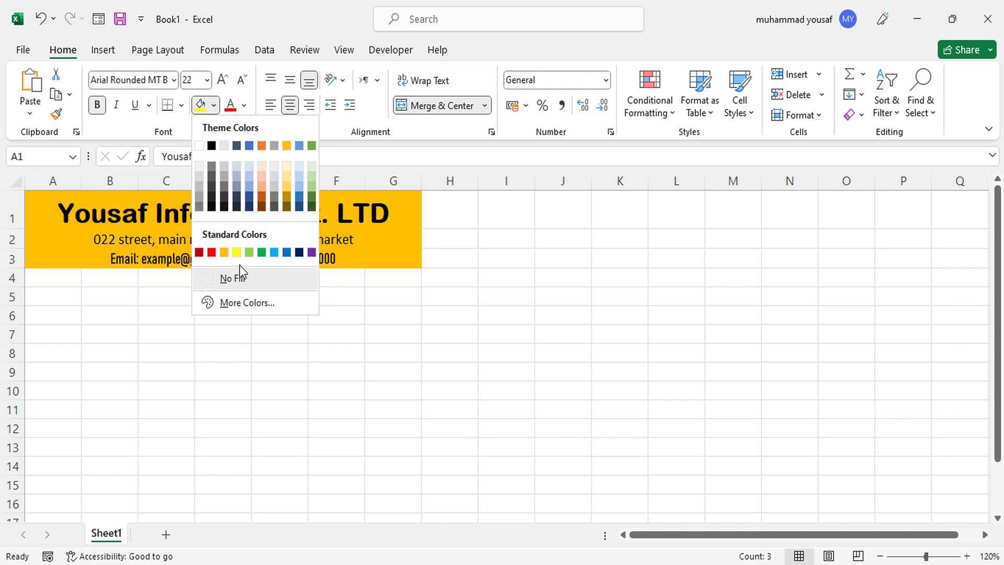
left_click(224, 252)
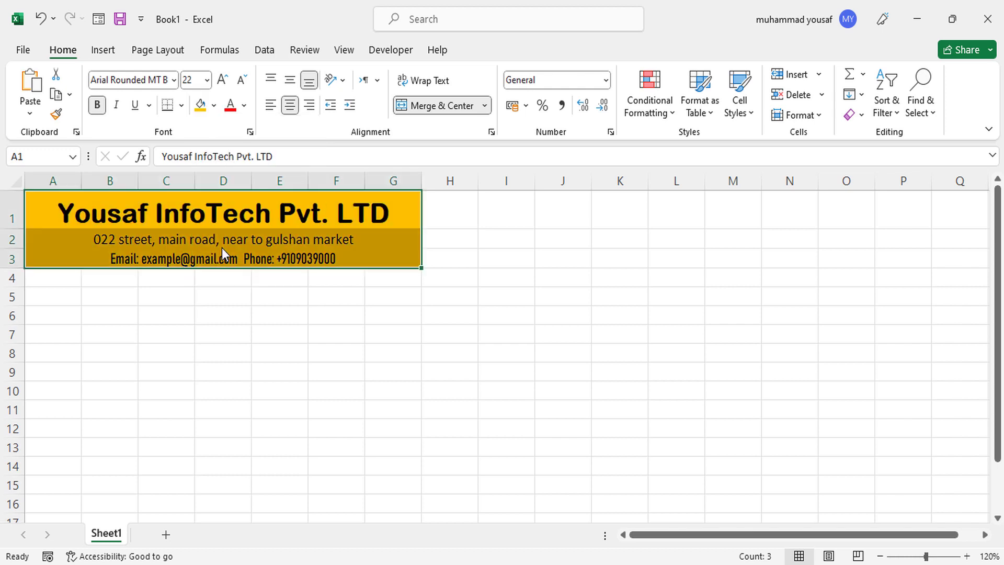
left_click(282, 278)
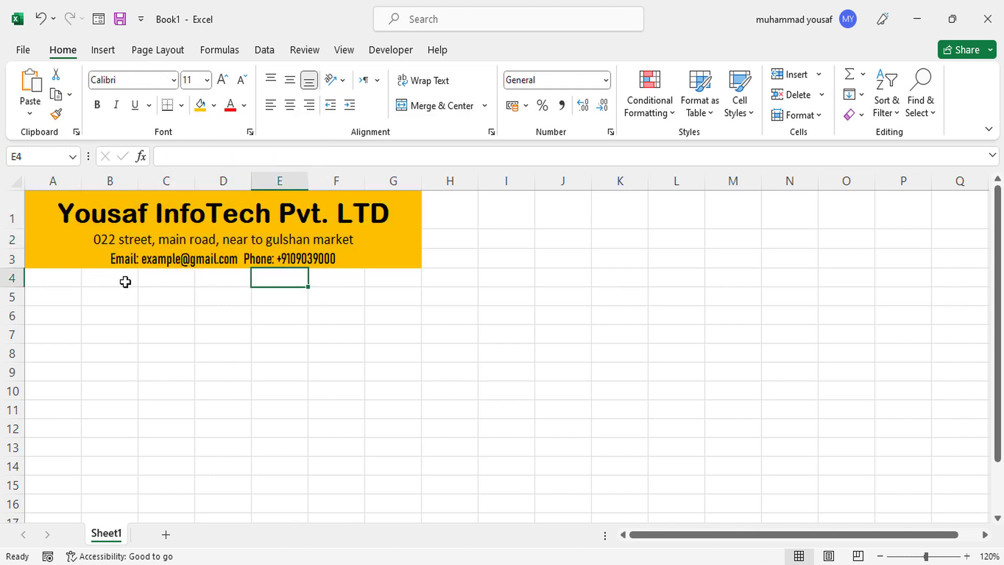
Merge A5:B5, C5:E5 and F5:G5 and extend those merges down into row 6.
left_click(60, 302)
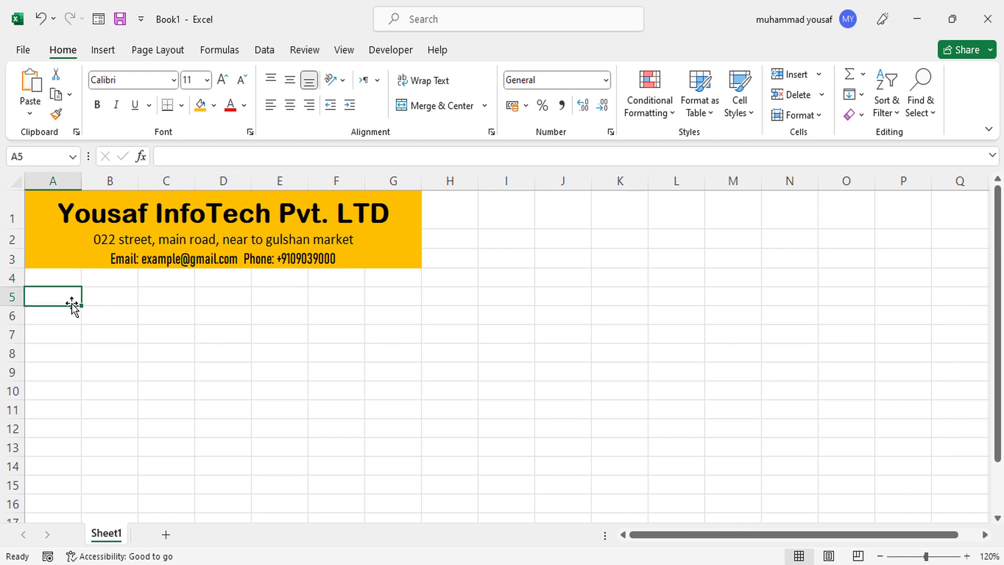
mouse_move(69, 293)
left_mouse_down()
mouse_move(123, 289)
mouse_move(139, 320)
mouse_move(267, 293)
left_mouse_up()
left_click(434, 110)
left_click(174, 303)
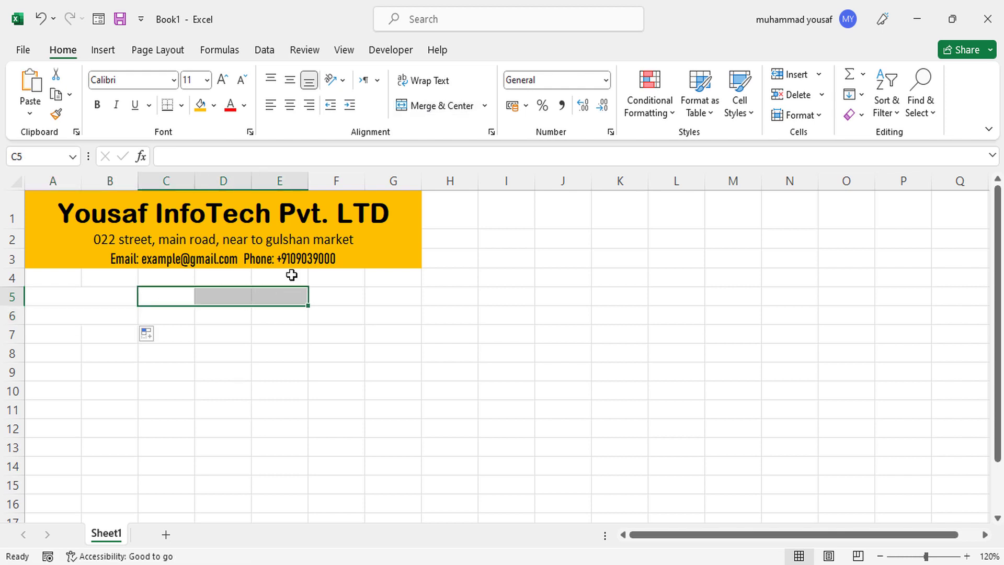
left_click(424, 107)
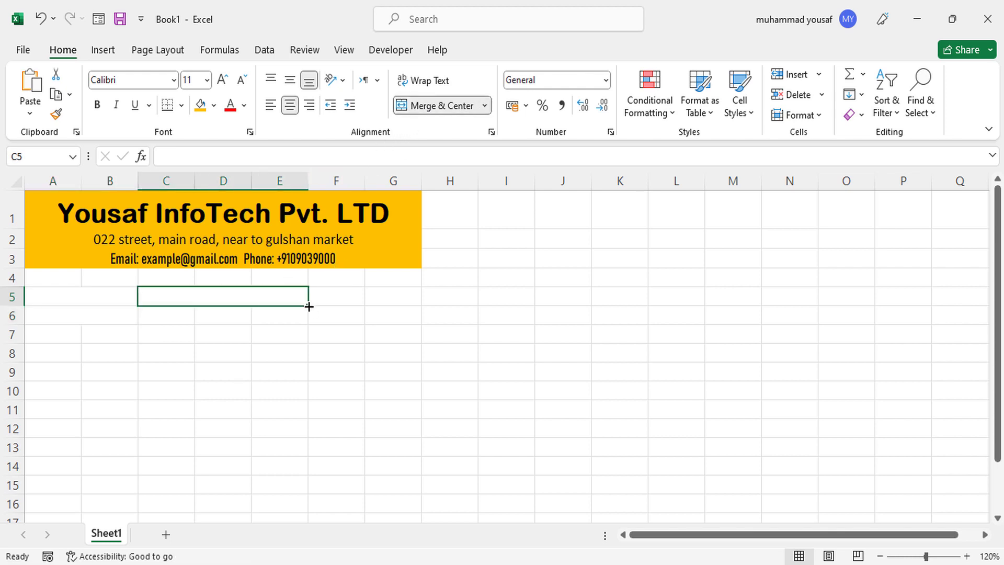
left_click_drag(306, 321, 378, 294)
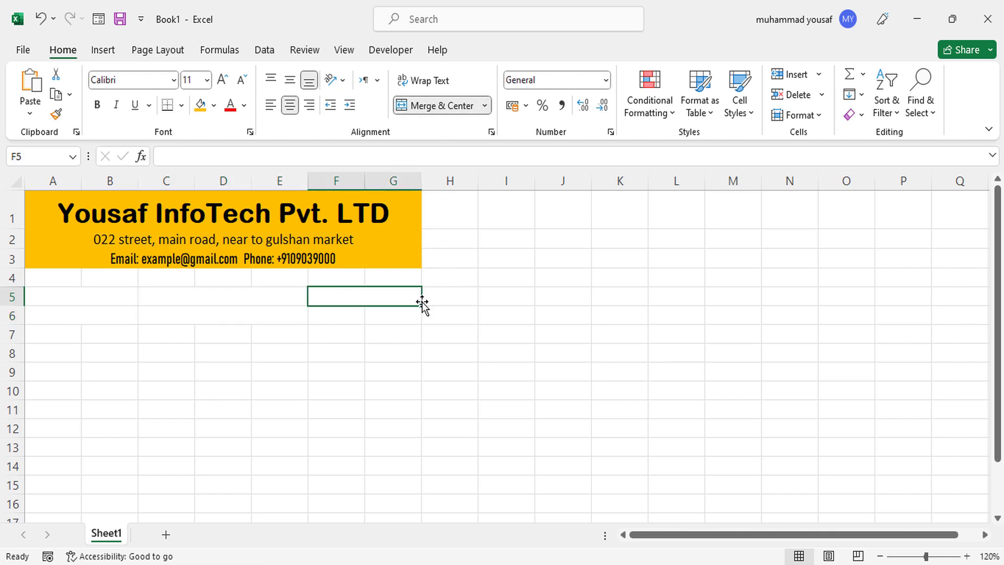
left_click_drag(421, 306, 422, 324)
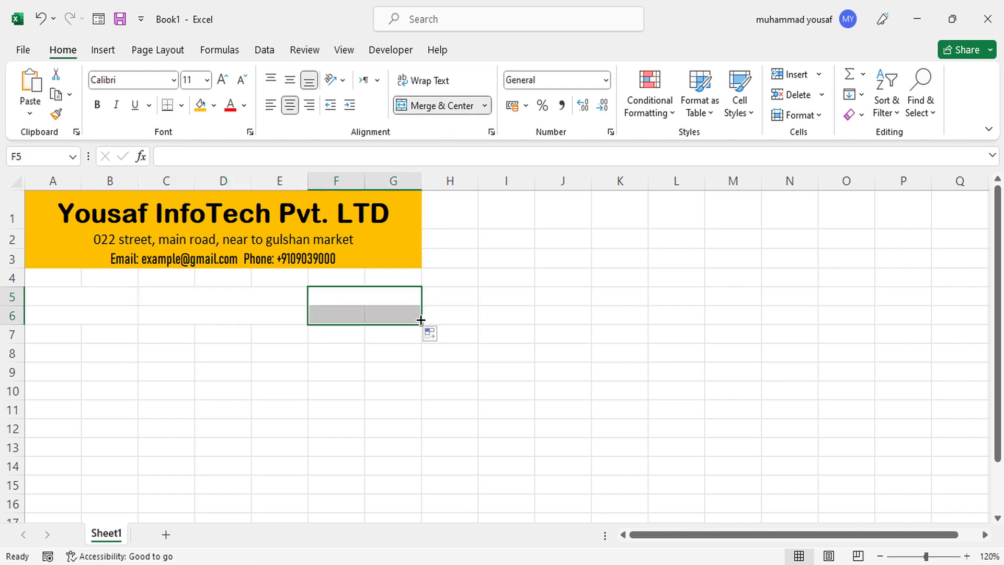
left_click(60, 302)
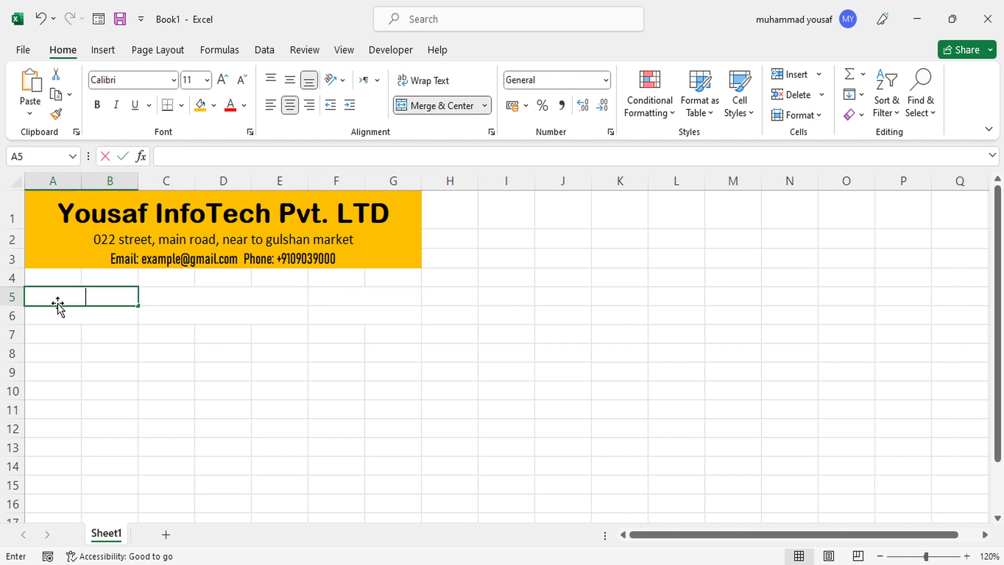
Label A5 CUSTOMER'S NAME and A6 INVOICE DATE, correcting typos along the way.
type("CUSTOMERS")
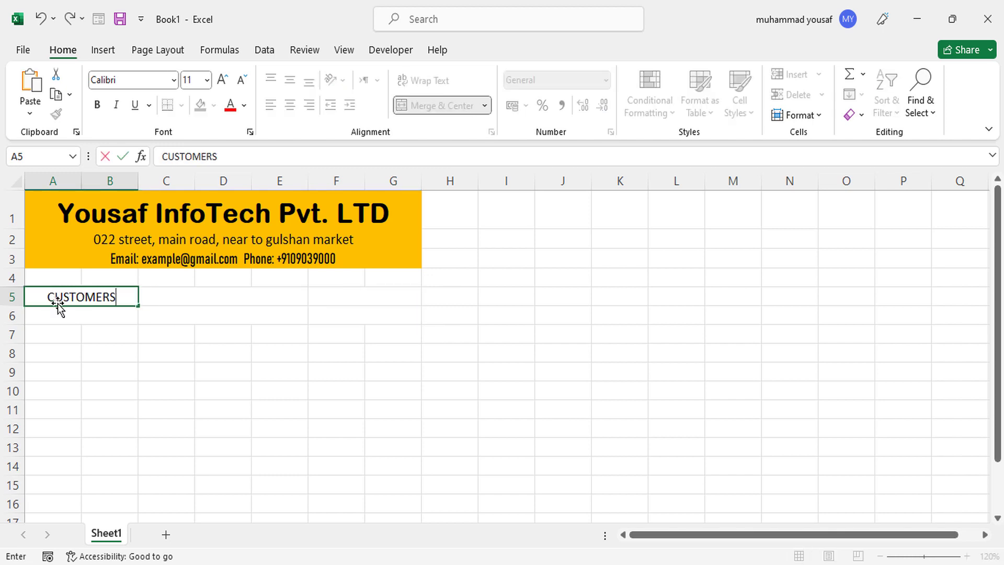
key("BackSpace")
type("'S nAM")
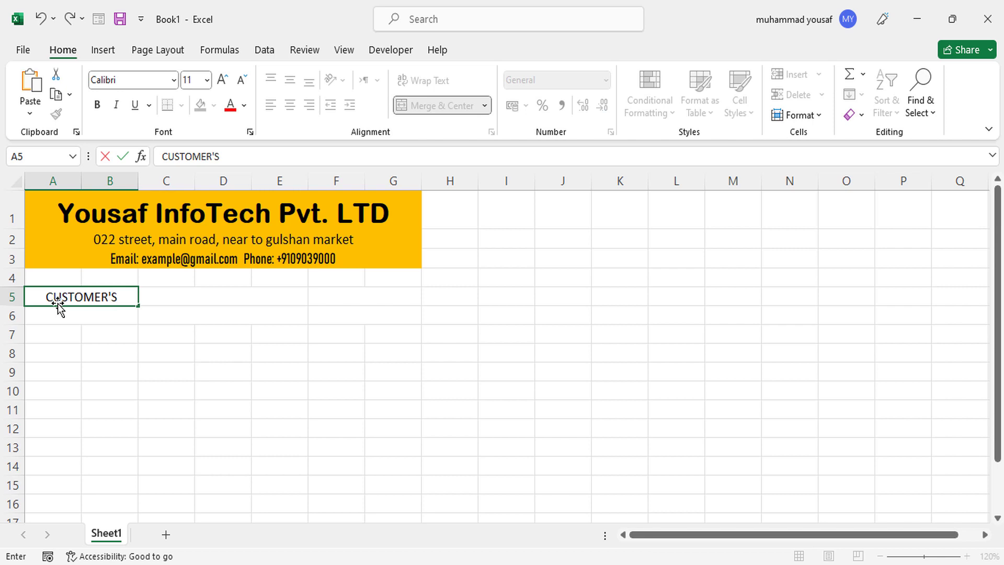
key("BackSpace")
key("BackSpace")
key("BackSpace")
type("NAME")
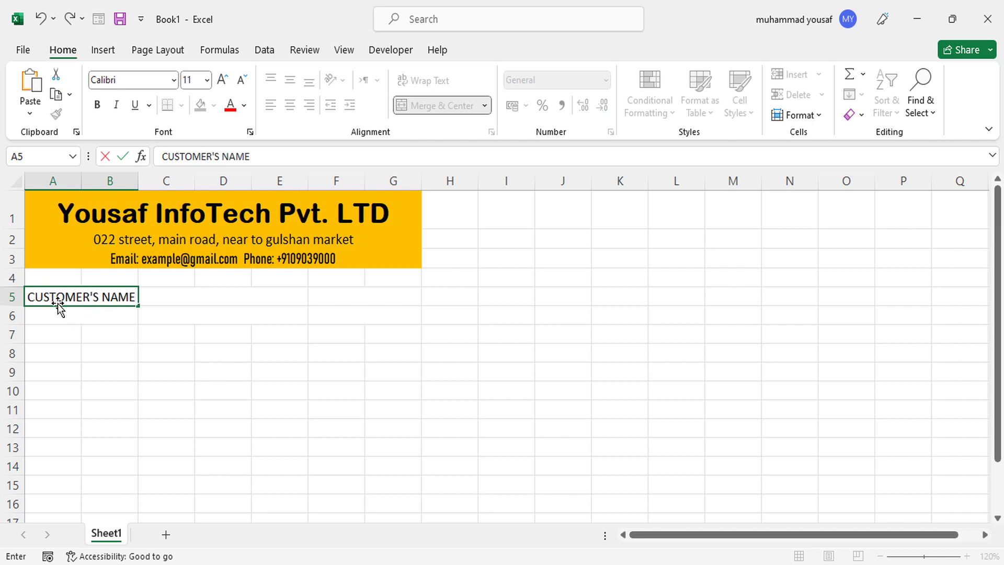
key("Return")
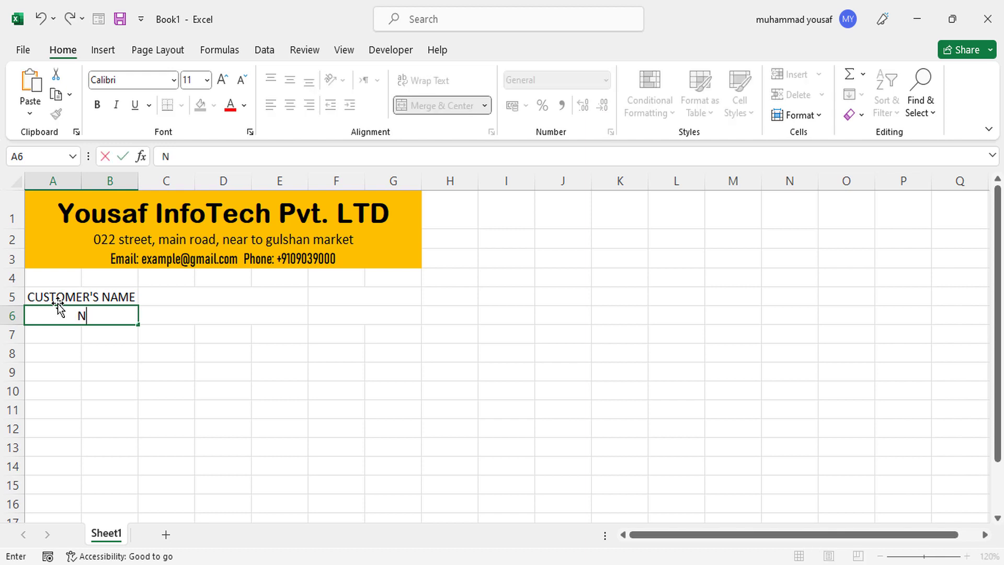
type("INVOICE DATE")
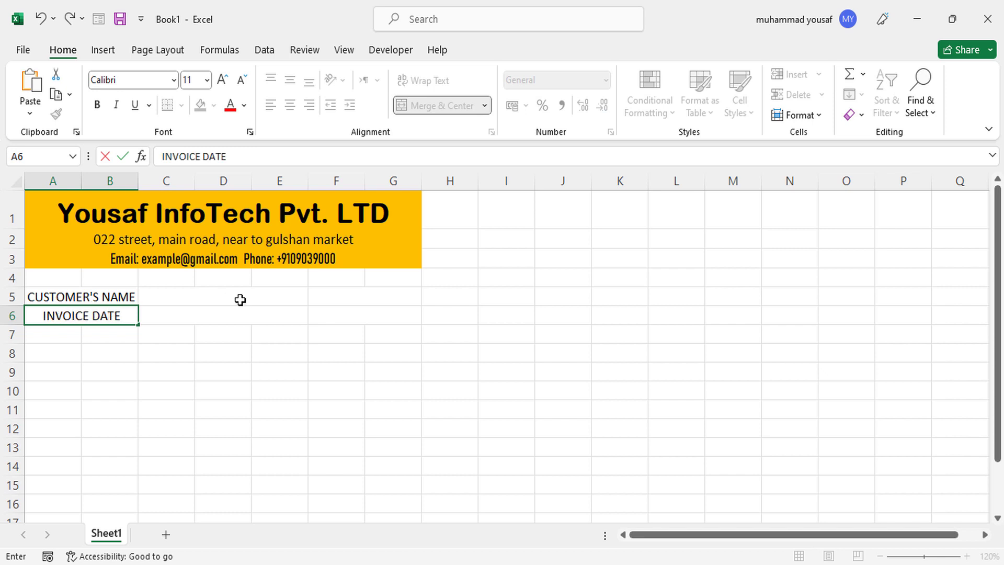
left_click(244, 291)
left_click(240, 313)
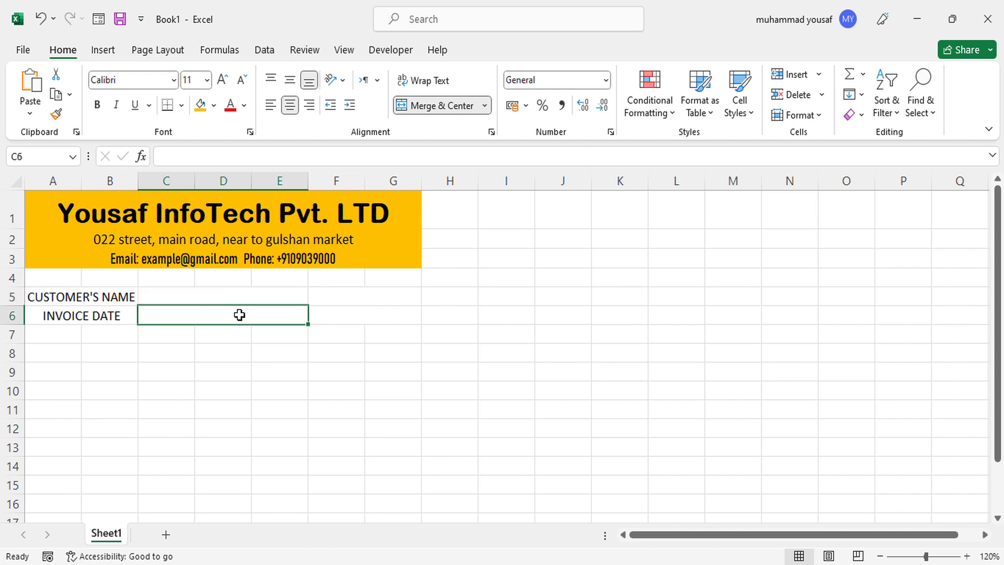
left_click(342, 296)
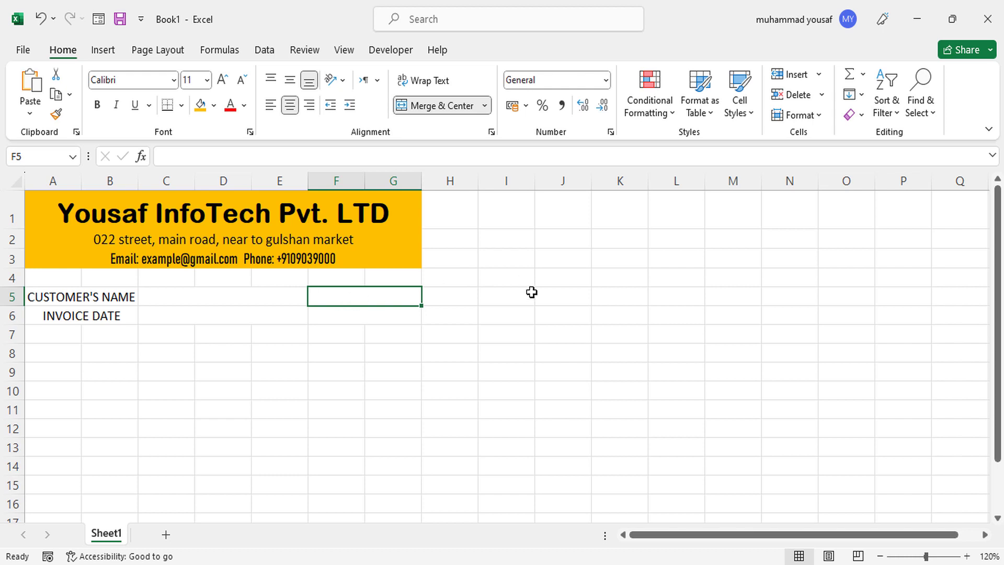
Enter the label INVOICE NO. in F5 with the number 101 in F6.
type("INOICE")
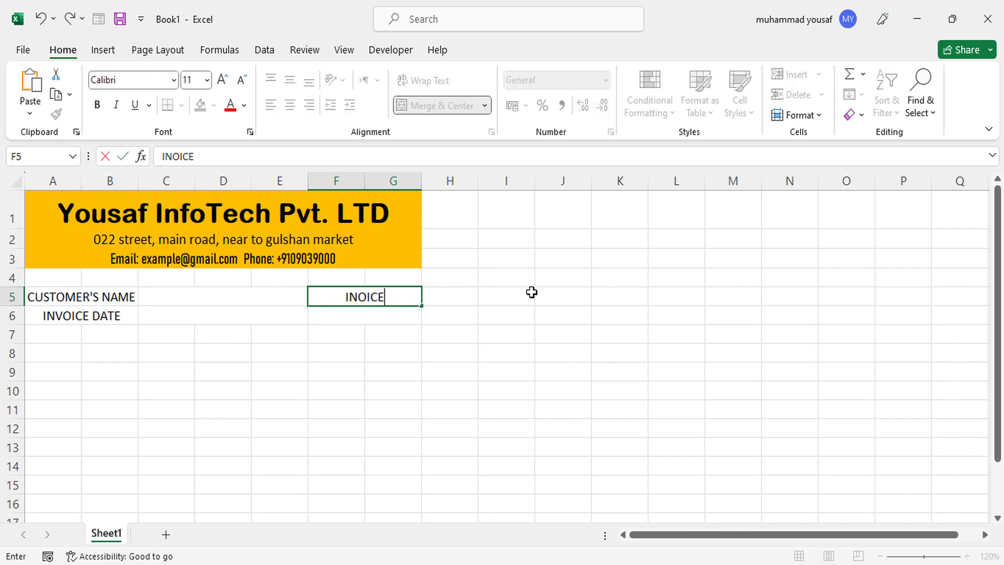
key("BackSpace")
key("BackSpace")
key("BackSpace")
key("BackSpace")
type("VOICE NO.")
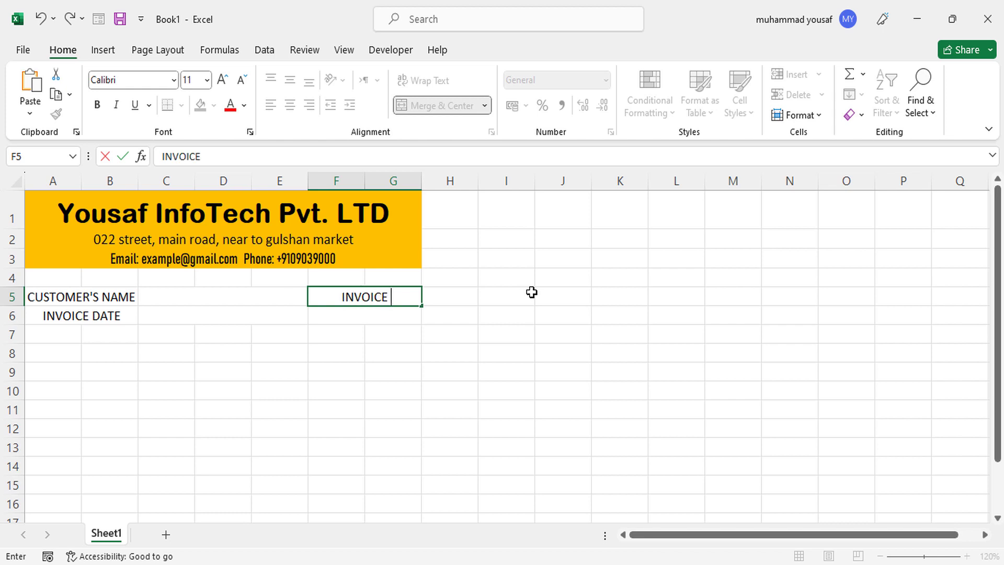
key("Return")
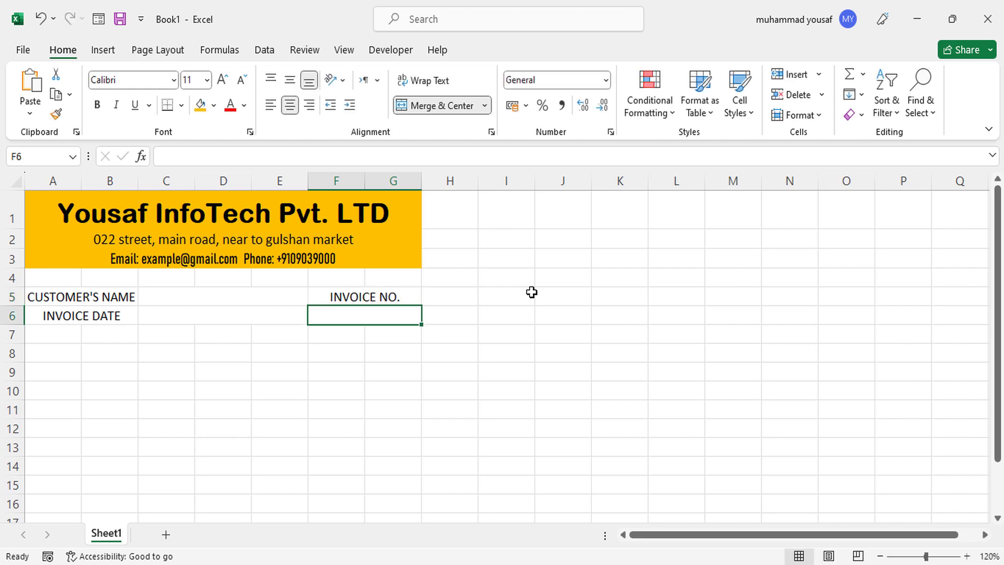
type("101")
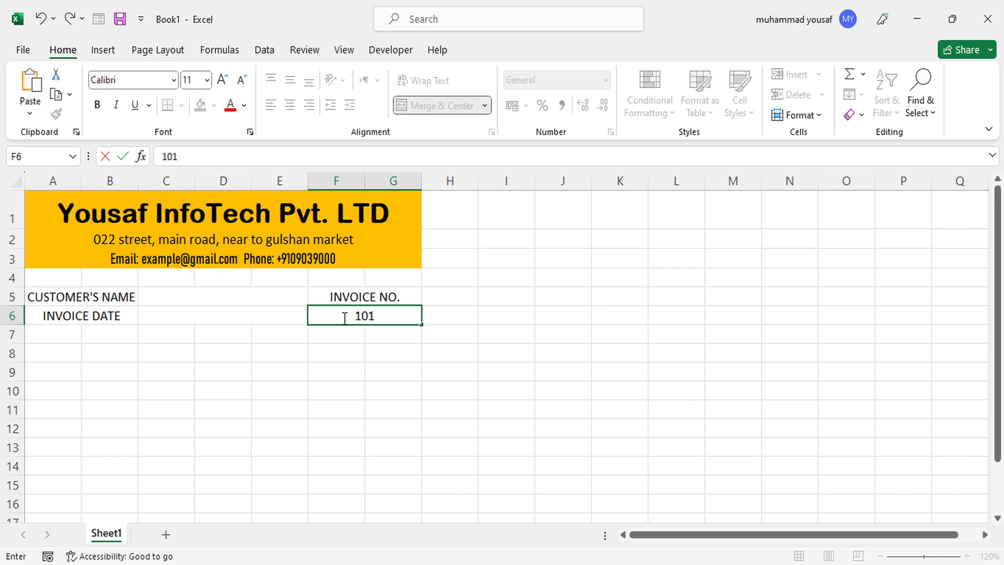
left_click(97, 278)
Merge and centre row 4 across A–G and start typing the INVOICE title.
left_click_drag(73, 280, 387, 274)
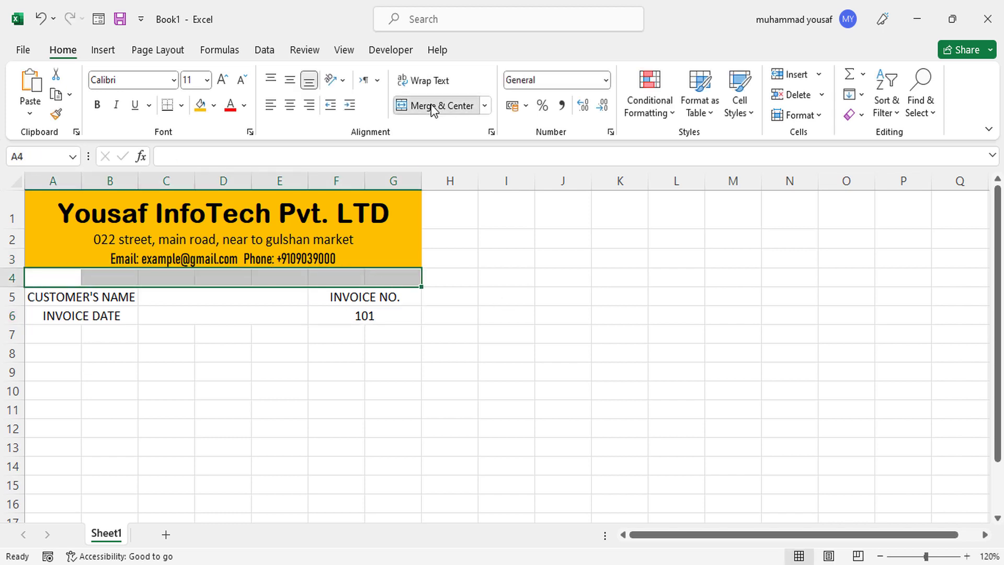
left_click(434, 105)
type("IN")
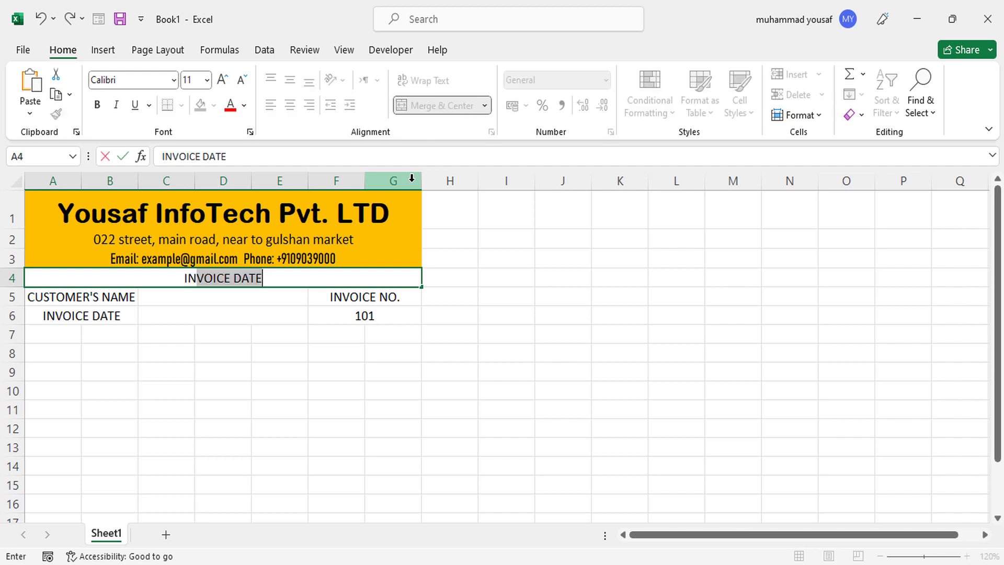
type("VOICE")
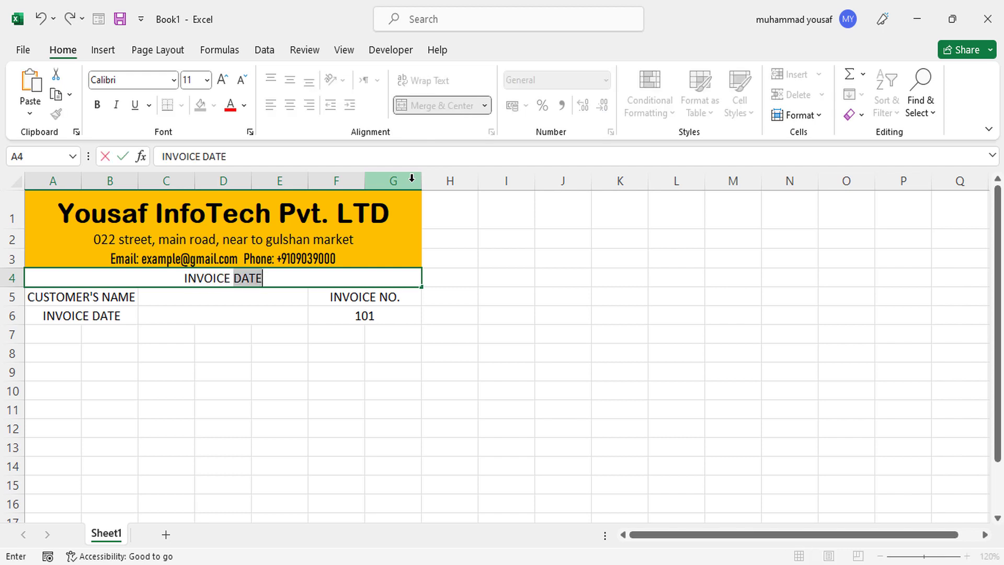
key("BackSpace")
Format the INVOICE title in A4 as 14-point Arial Black.
left_click(255, 296)
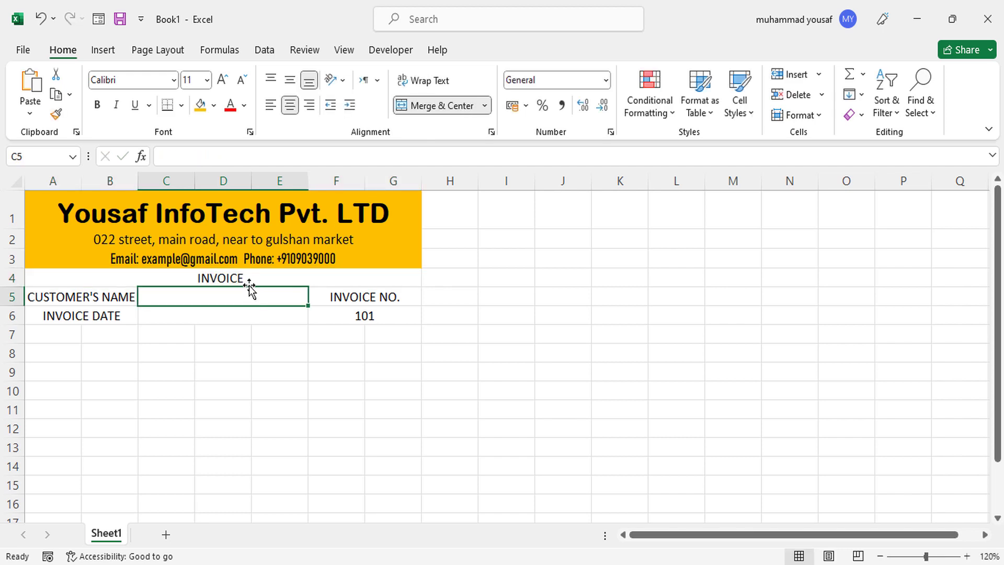
left_click(246, 279)
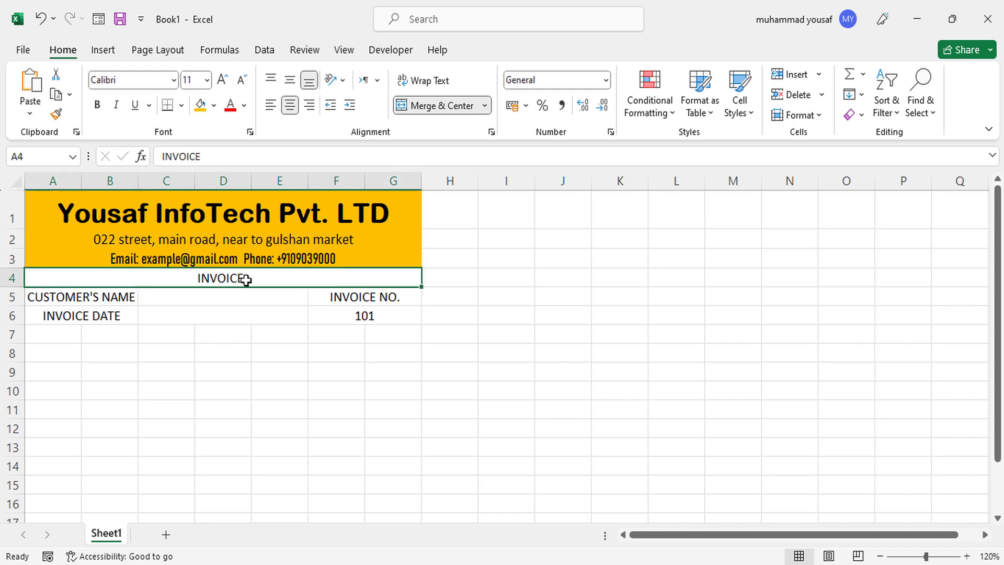
left_click(222, 81)
left_click(222, 81)
left_click(173, 80)
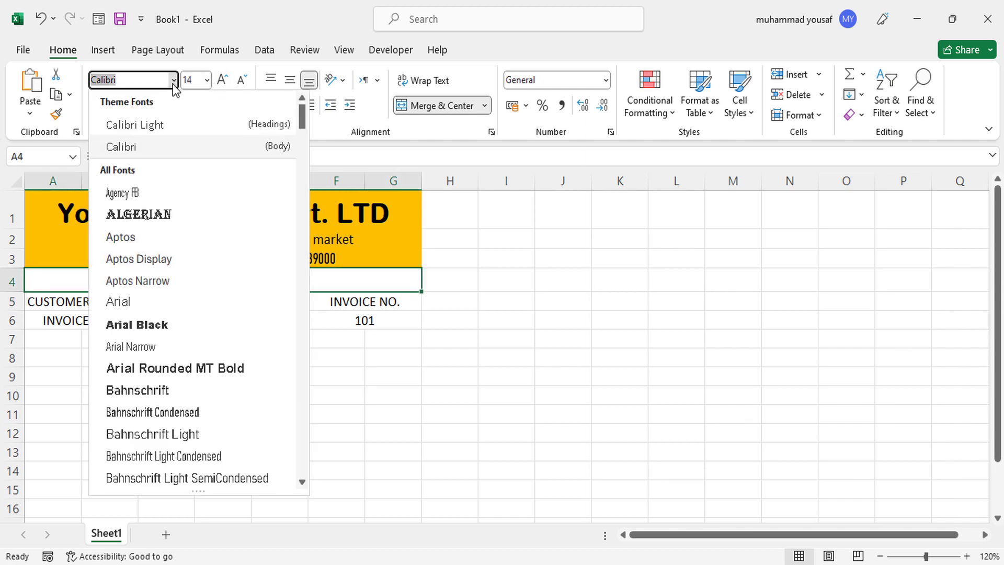
left_click(164, 322)
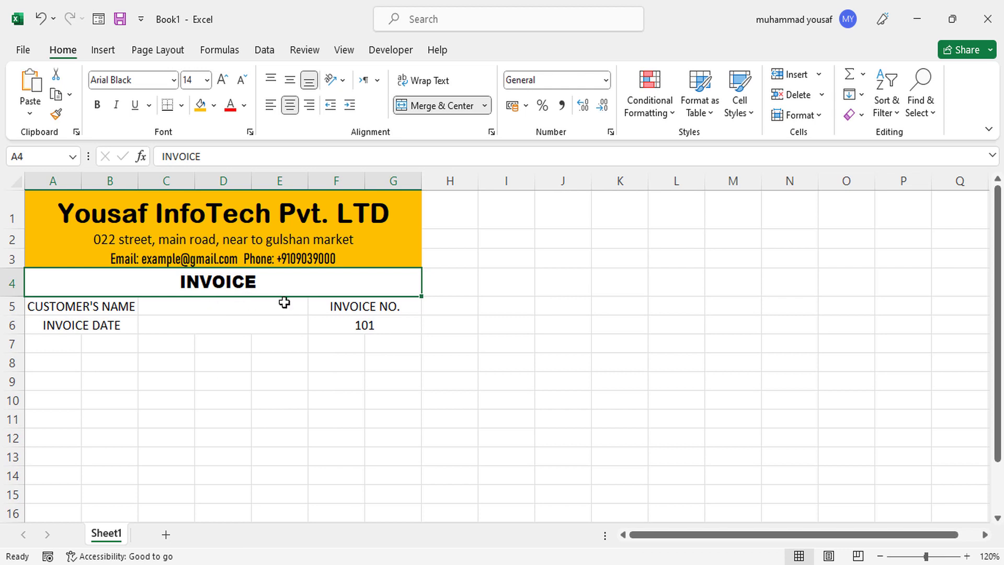
left_click(219, 332)
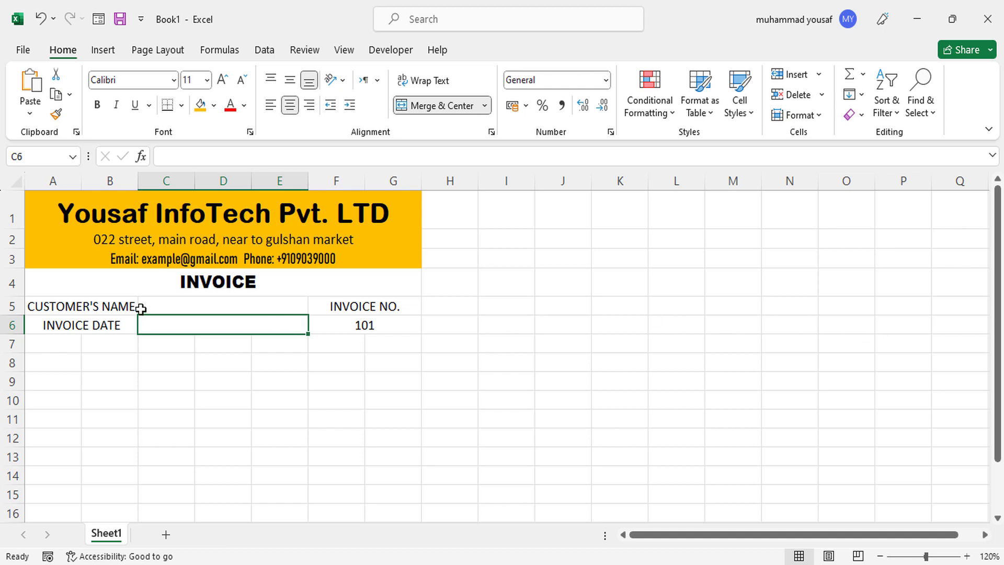
Left-align the CUSTOMER'S NAME and INVOICE DATE labels in A5:B6.
left_click(124, 307)
left_click_drag(124, 319, 124, 324)
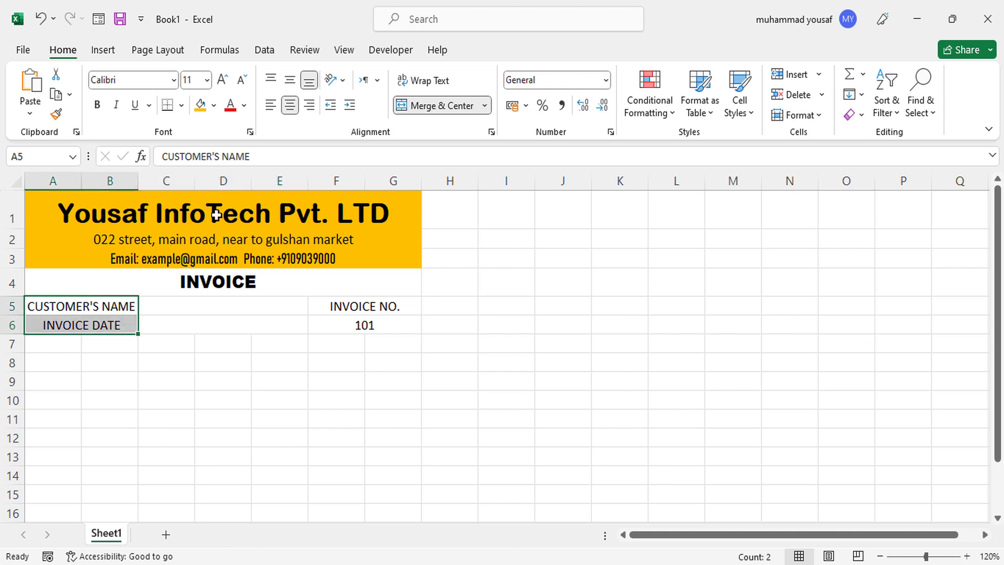
left_click(269, 106)
Give the A5:G6 info block a thick outside border and borders around every cell.
left_click(170, 319)
left_click_drag(119, 307, 385, 321)
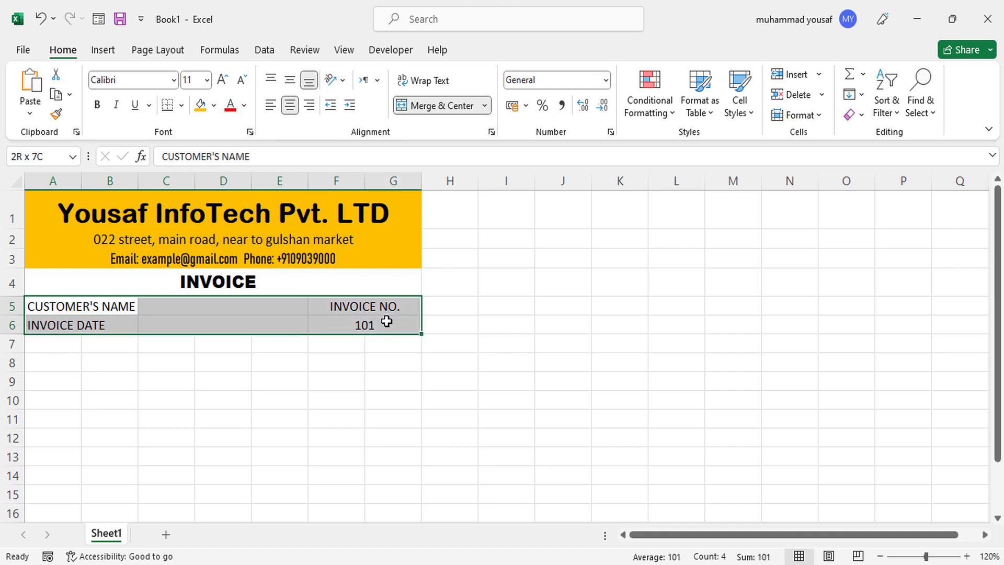
left_click(180, 106)
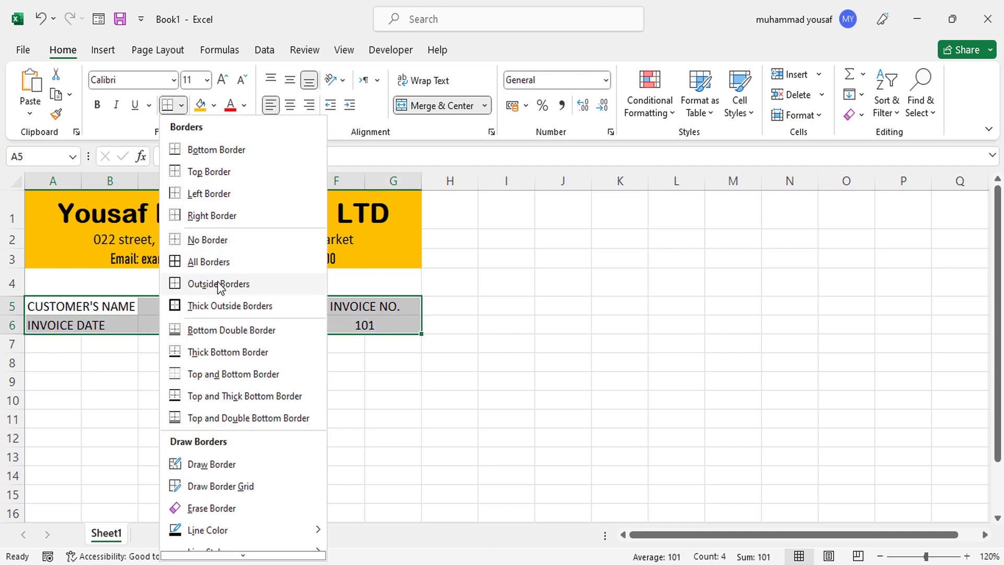
left_click(212, 306)
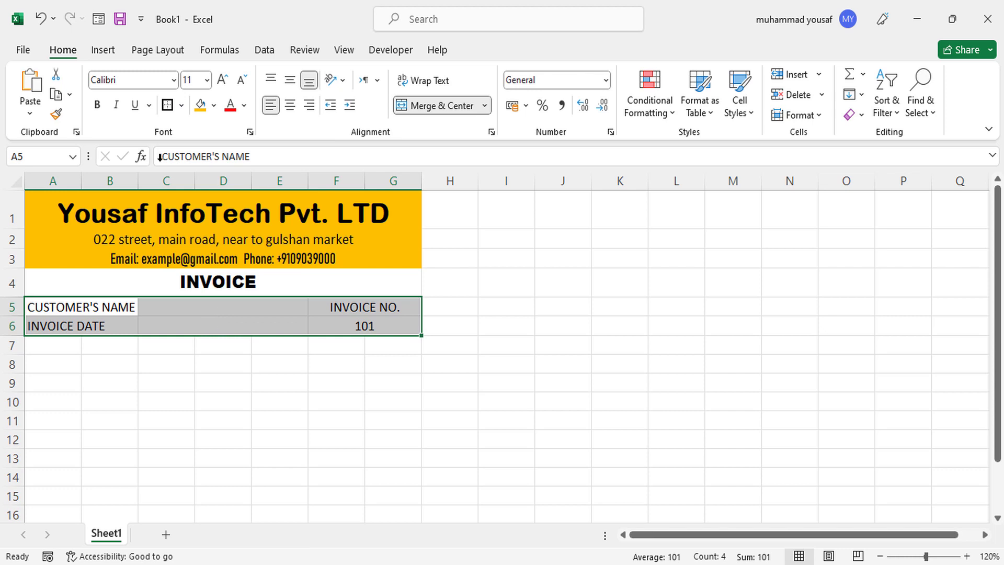
left_click(180, 106)
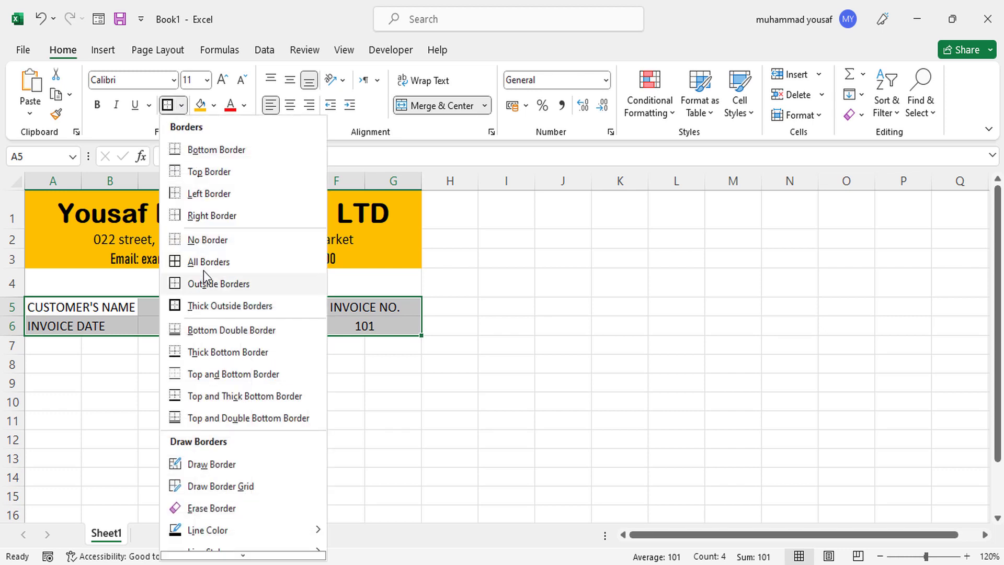
left_click(206, 255)
Outline the company header block A1:G3 with a thick outside border.
left_click(213, 225)
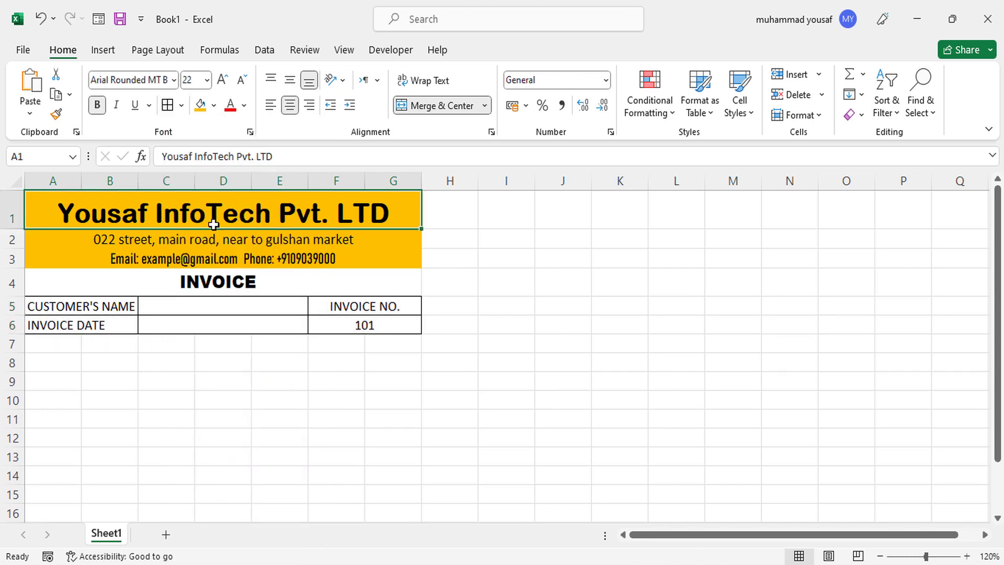
left_click_drag(69, 204, 229, 257)
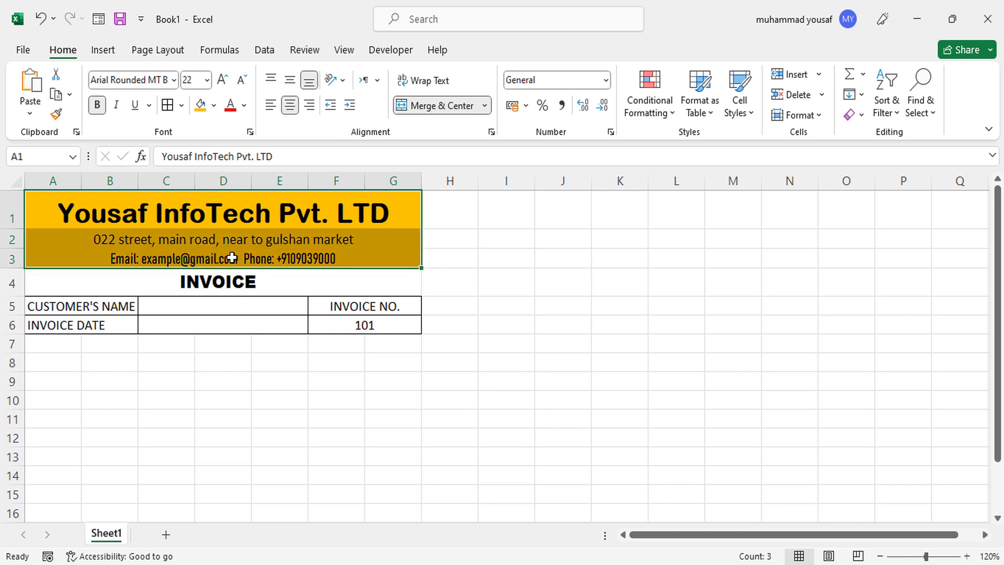
left_click(181, 105)
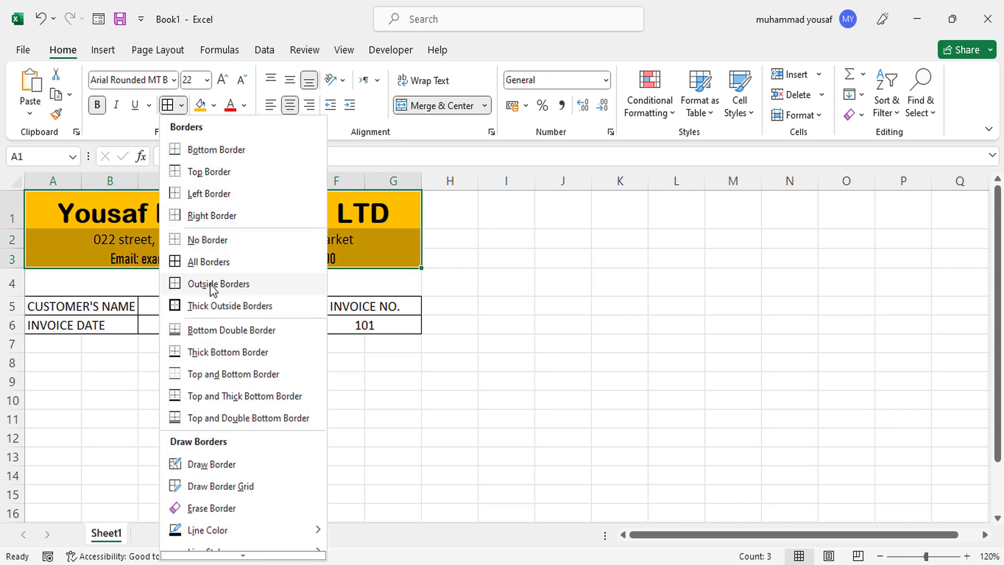
left_click(212, 303)
left_click(212, 349)
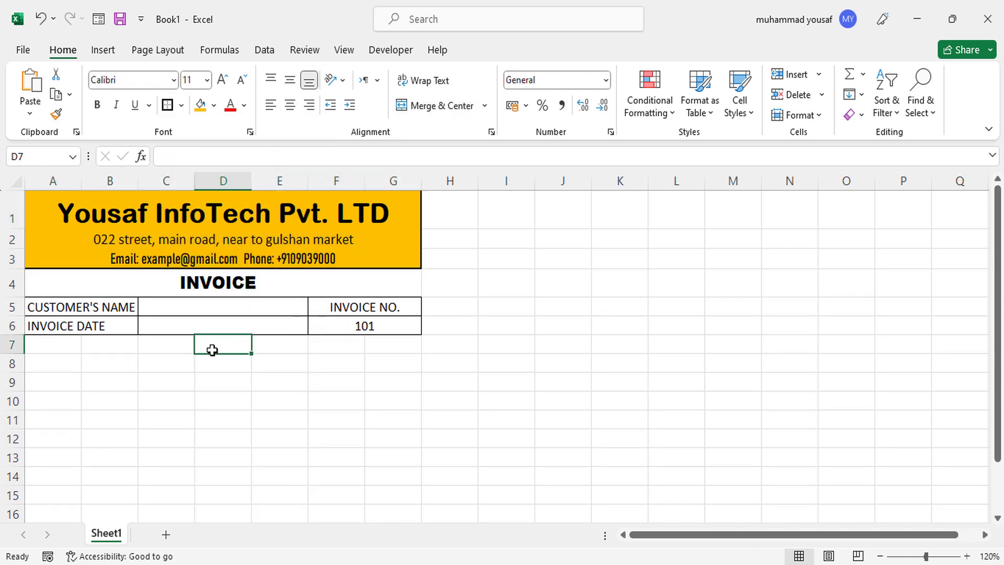
left_click(52, 368)
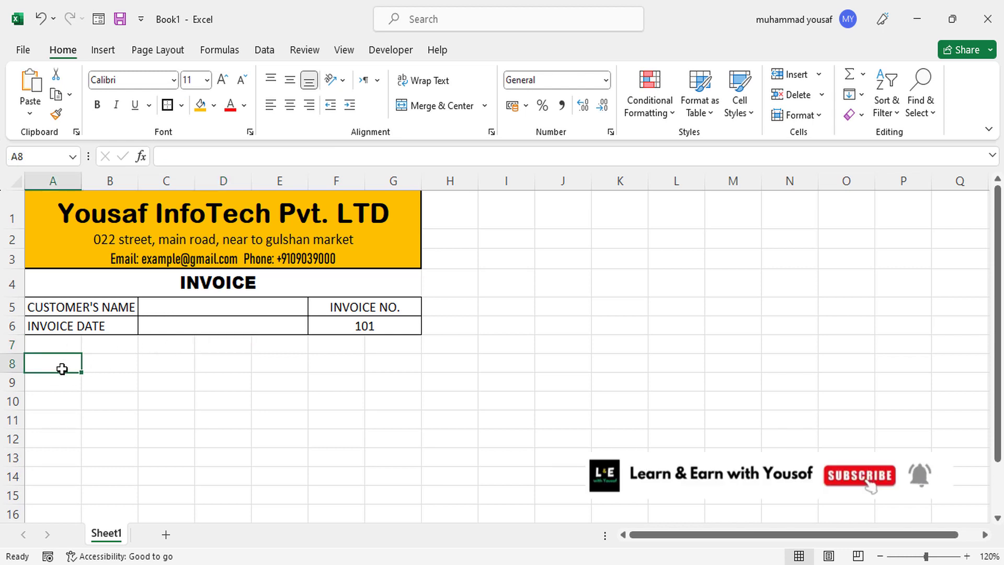
Enter 'S. No' in A8 and merge B8:D8 for the description heading.
type("s")
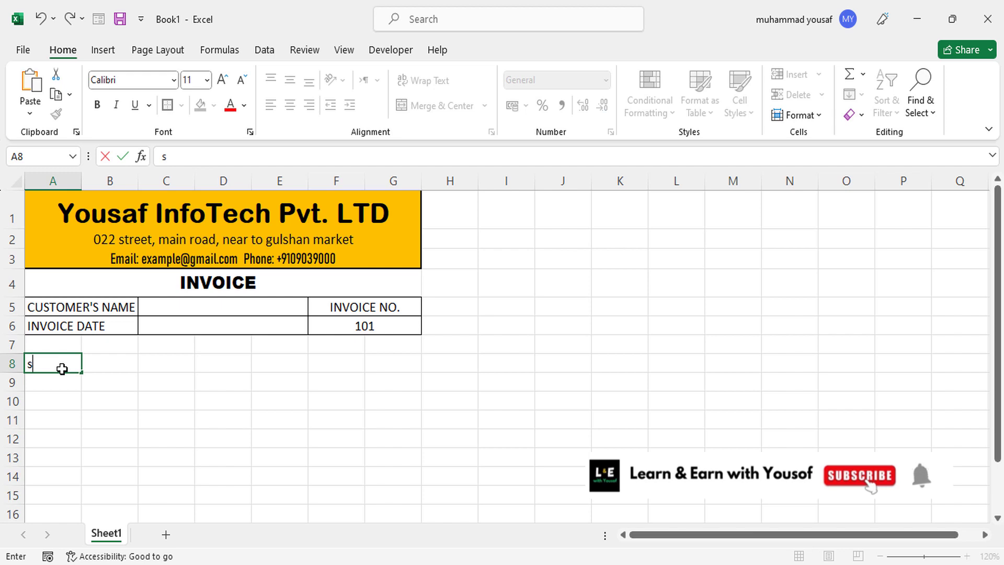
key("BackSpace")
type("S. No")
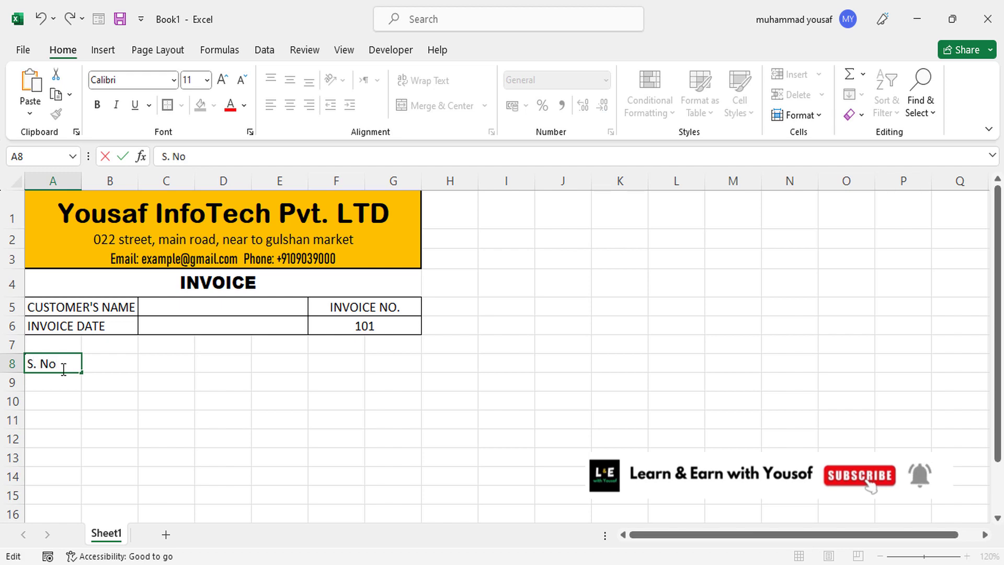
left_click_drag(112, 361, 226, 362)
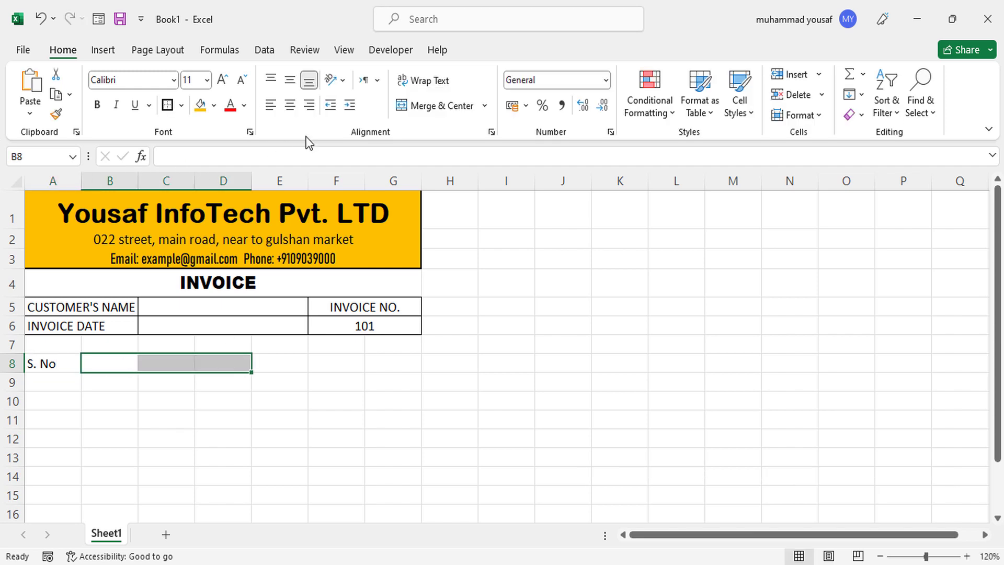
left_click(421, 108)
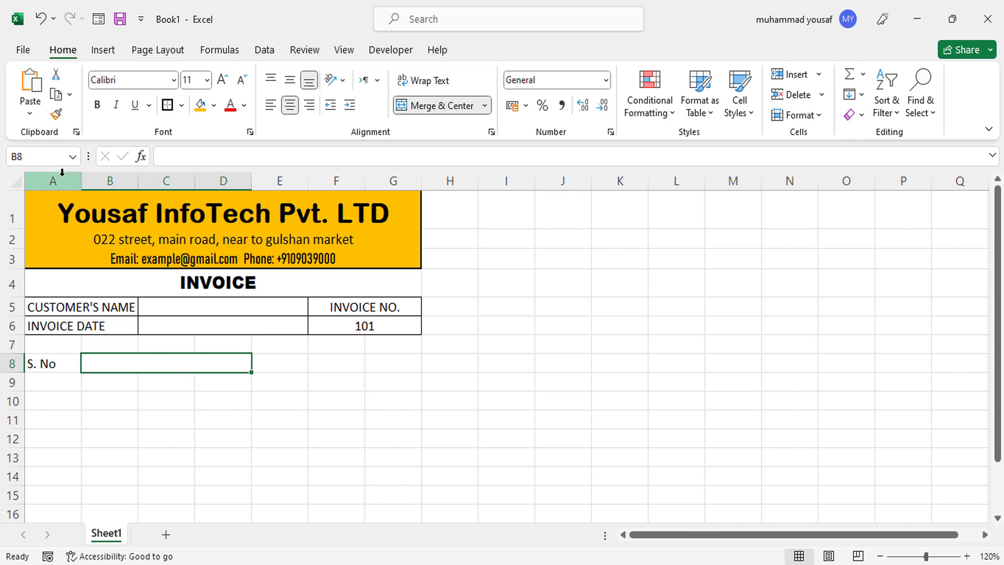
Widen columns A–G and add the headings Description of Product, Qty, Rate and Amount.
left_click_drag(63, 172, 501, 188)
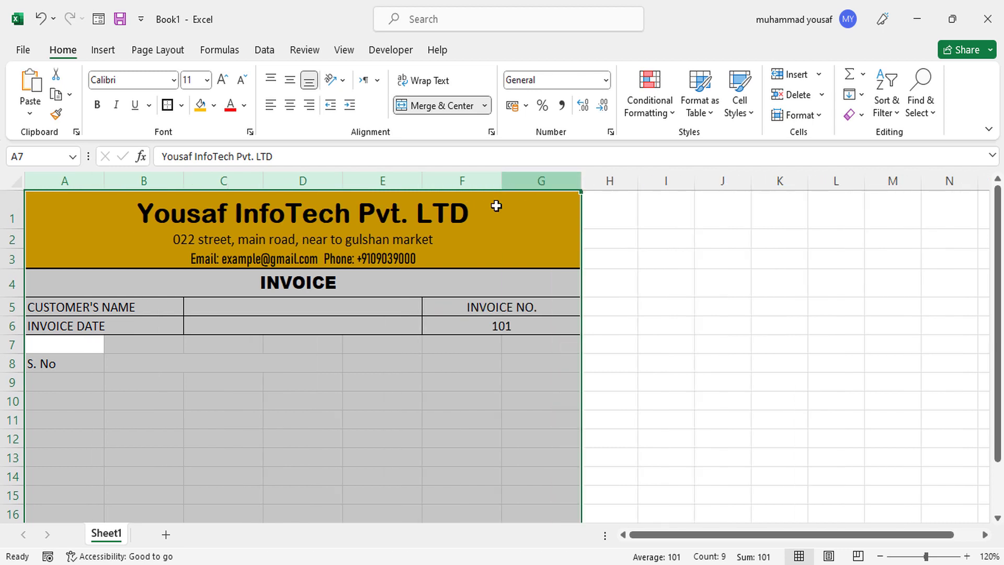
left_click(157, 368)
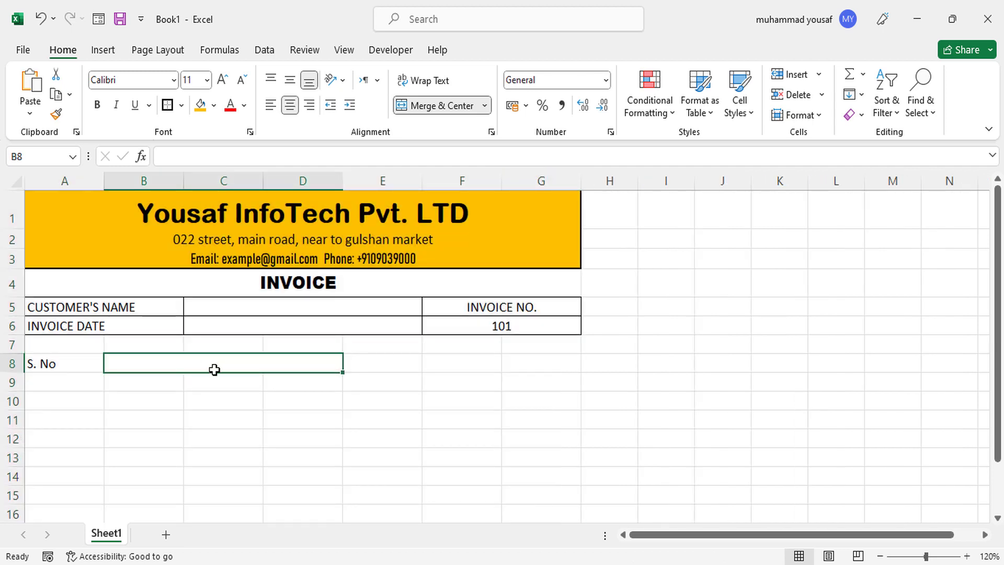
type("Des")
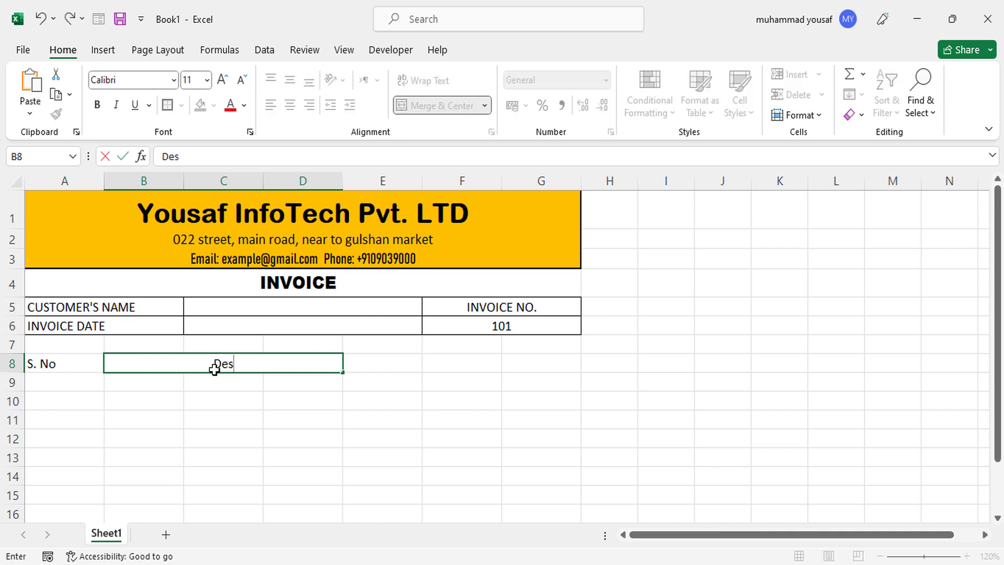
type("cription of Product")
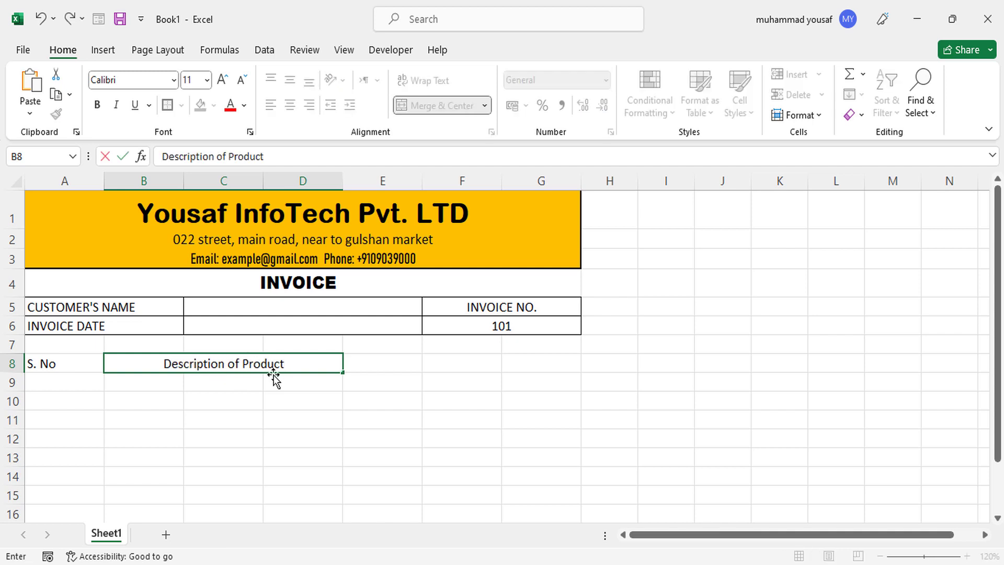
left_click(384, 363)
type("Qty")
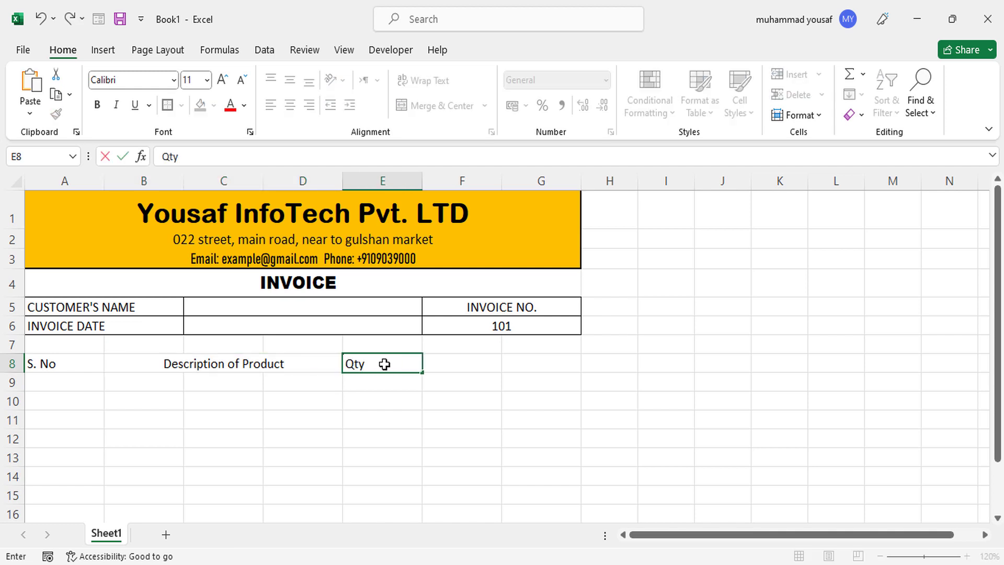
key("Tab")
type("Ra")
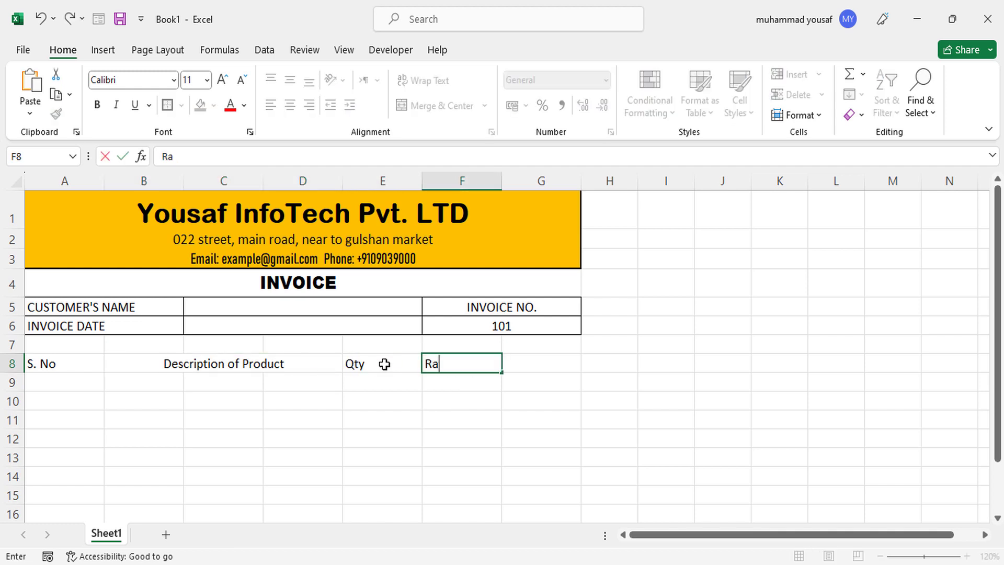
type("te")
key("Tab")
type("Am")
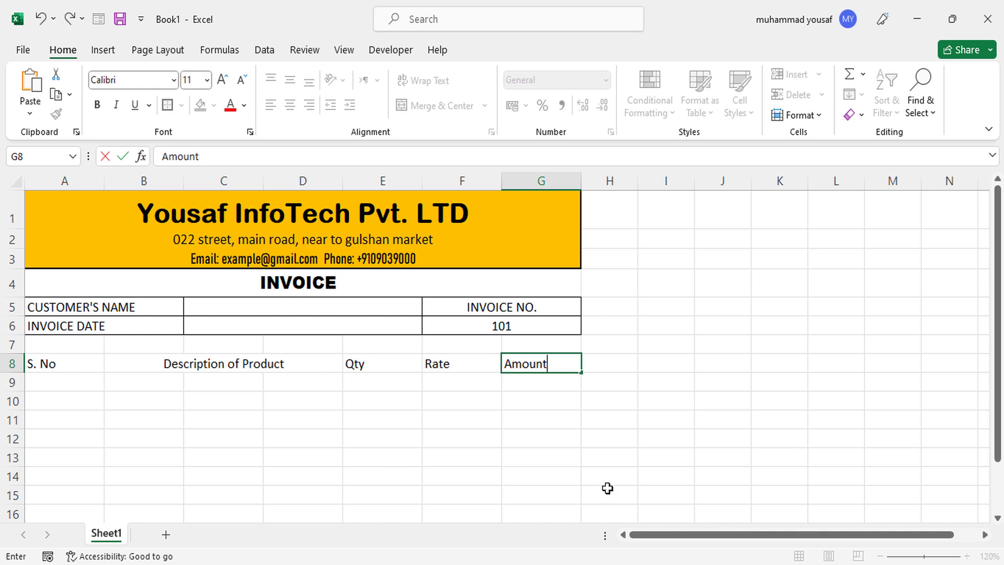
Merge B9:D9 and repeat that merge for every item row down to row 19.
left_click_drag(999, 349, 999, 397)
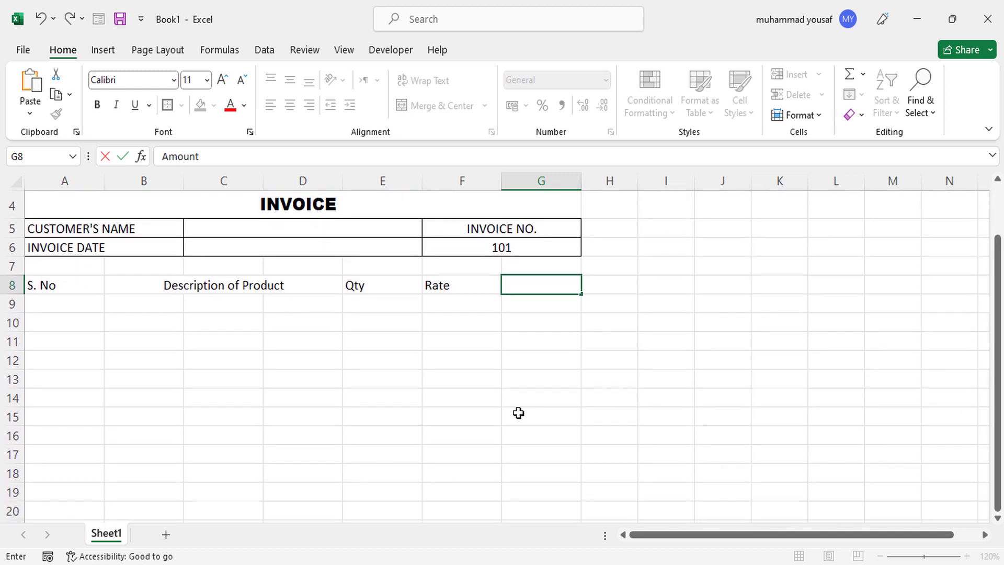
left_click_drag(147, 305, 302, 306)
left_click(426, 110)
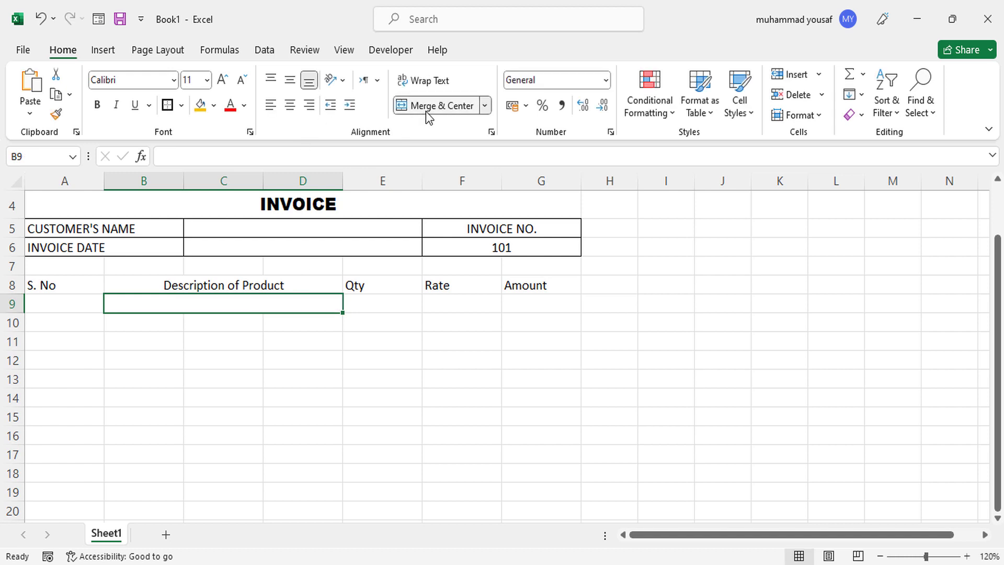
left_click_drag(344, 313, 347, 497)
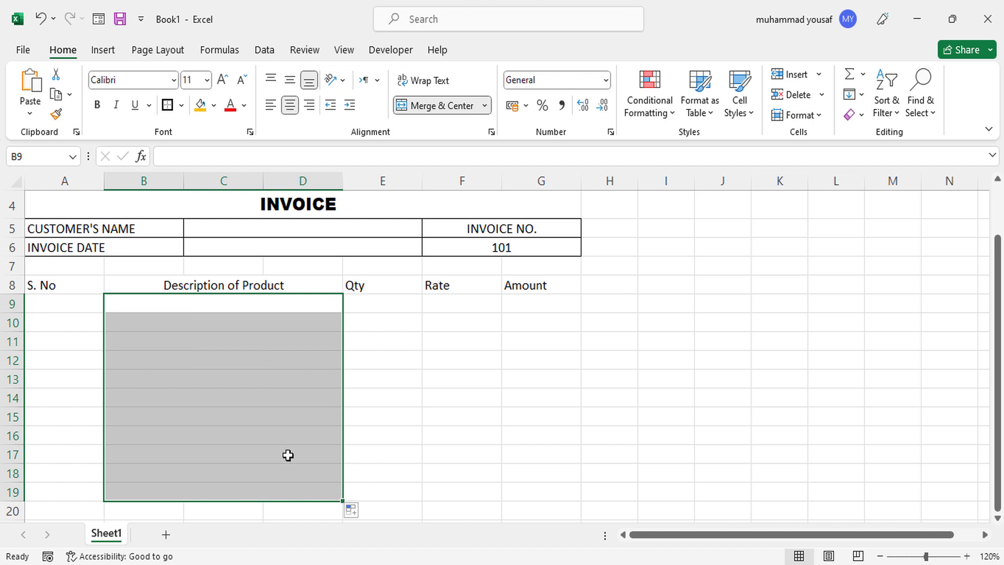
left_click(287, 454)
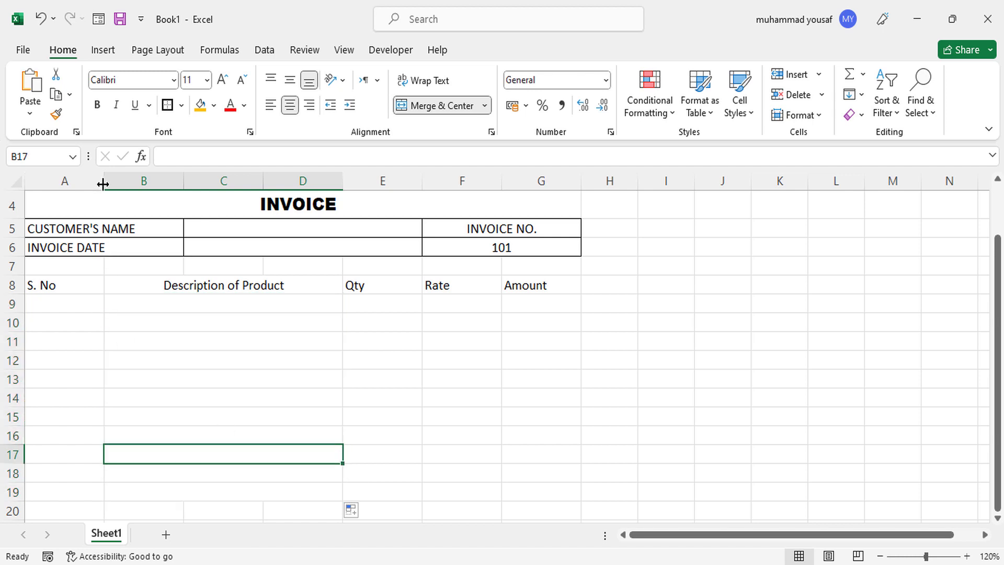
Narrow columns A, E and F and widen column D to 16.71.
left_click_drag(102, 184, 77, 180)
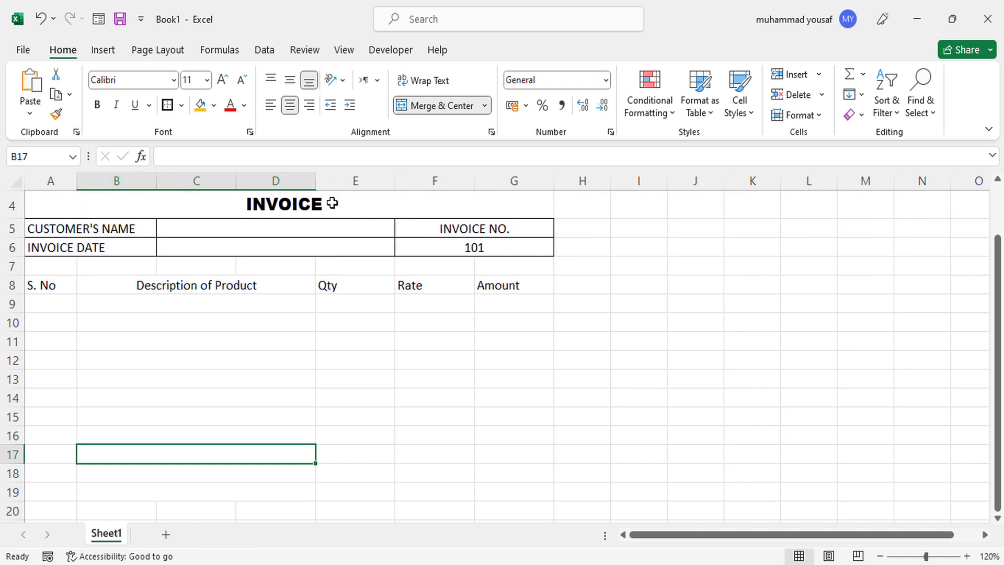
left_click_drag(316, 183, 344, 190)
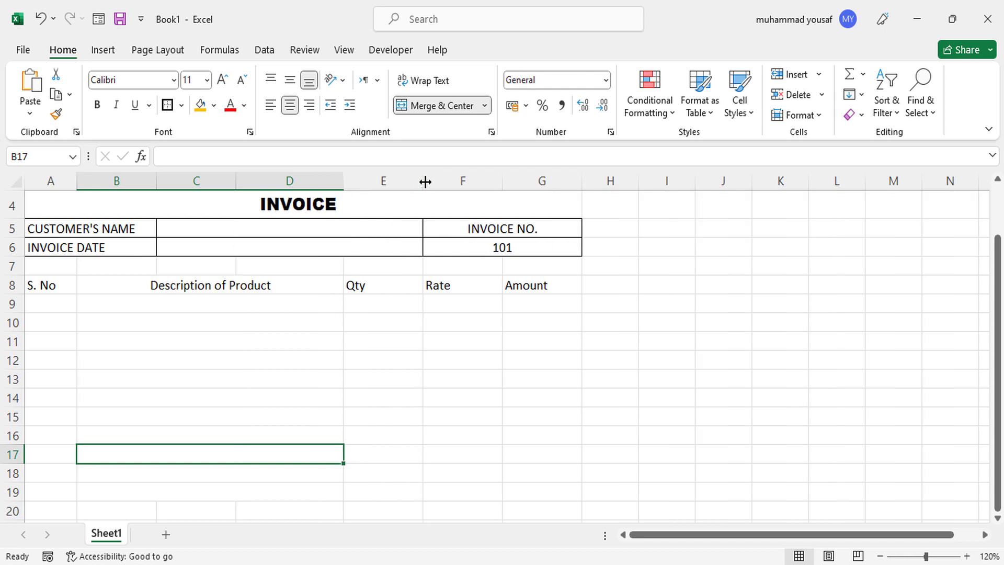
left_click_drag(423, 184, 401, 185)
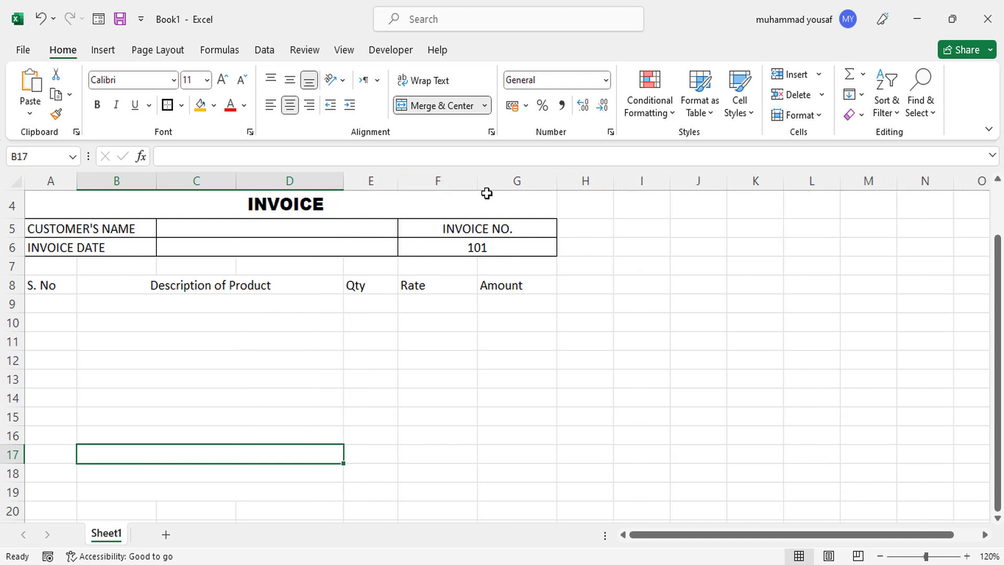
left_click_drag(478, 185, 472, 186)
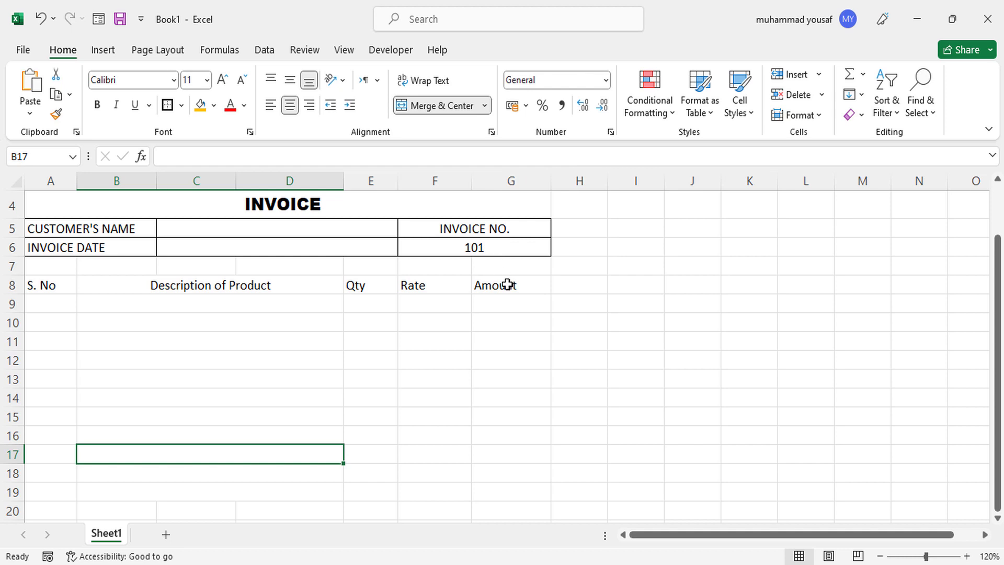
left_click_drag(509, 285, 61, 284)
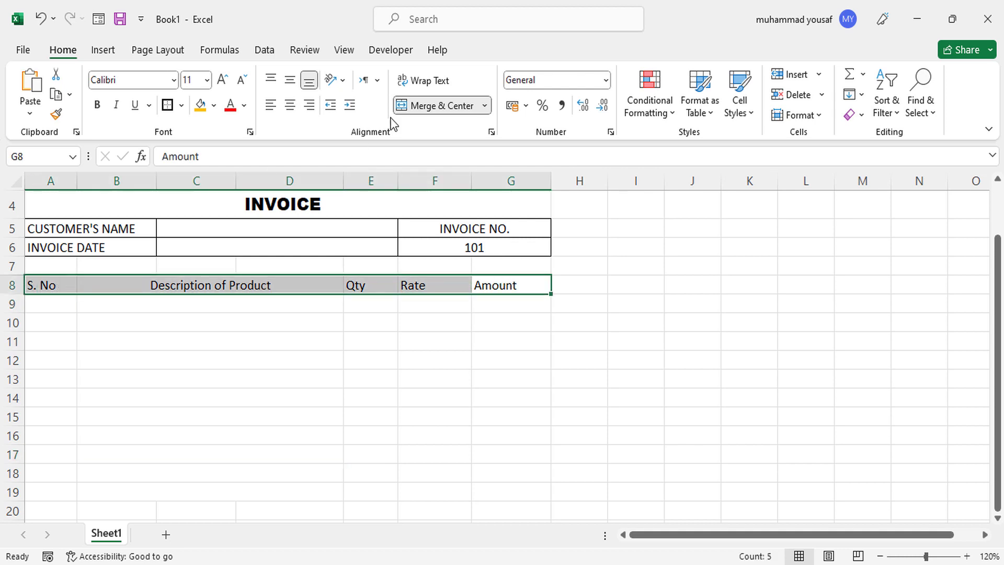
Make the row 8 headings centred, bold and size 12.
left_click(290, 106)
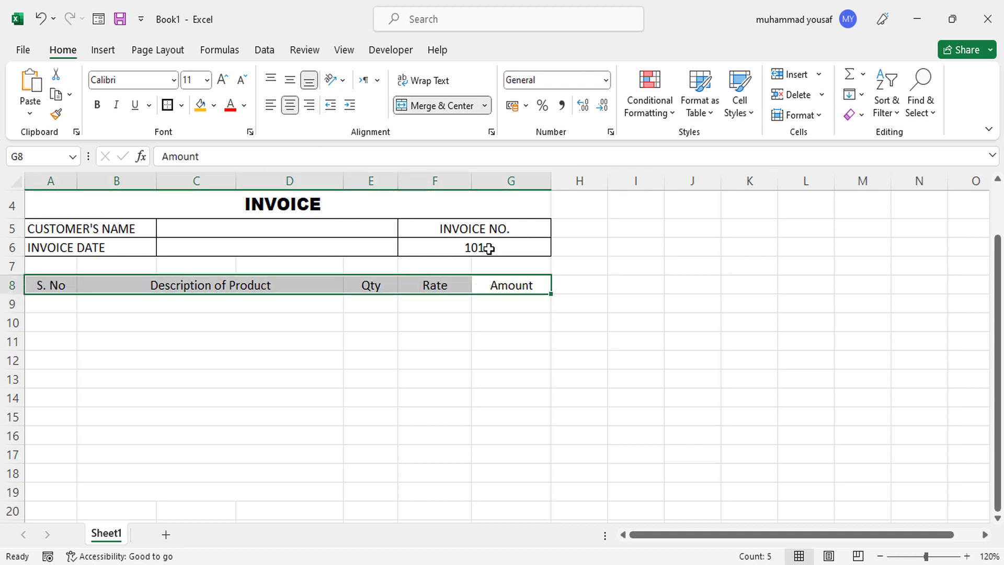
left_click(97, 106)
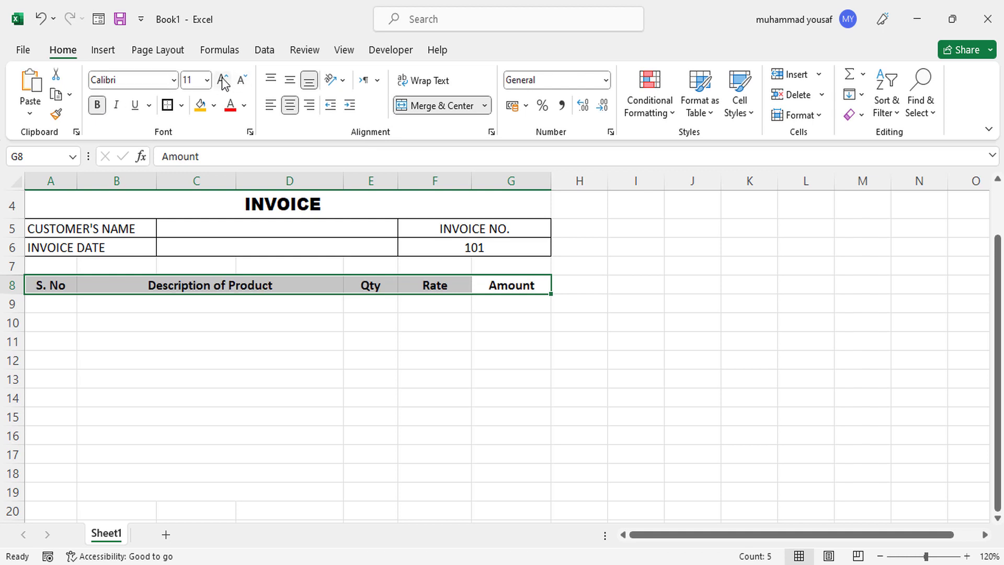
left_click(223, 80)
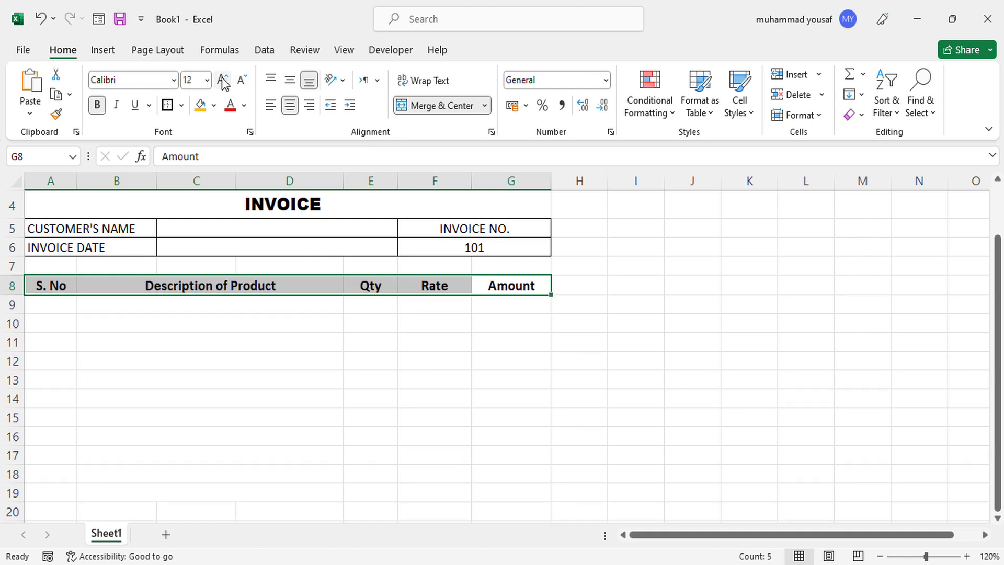
Put a thick box border around the headings in A8:G8.
left_click(72, 308)
left_click(58, 291)
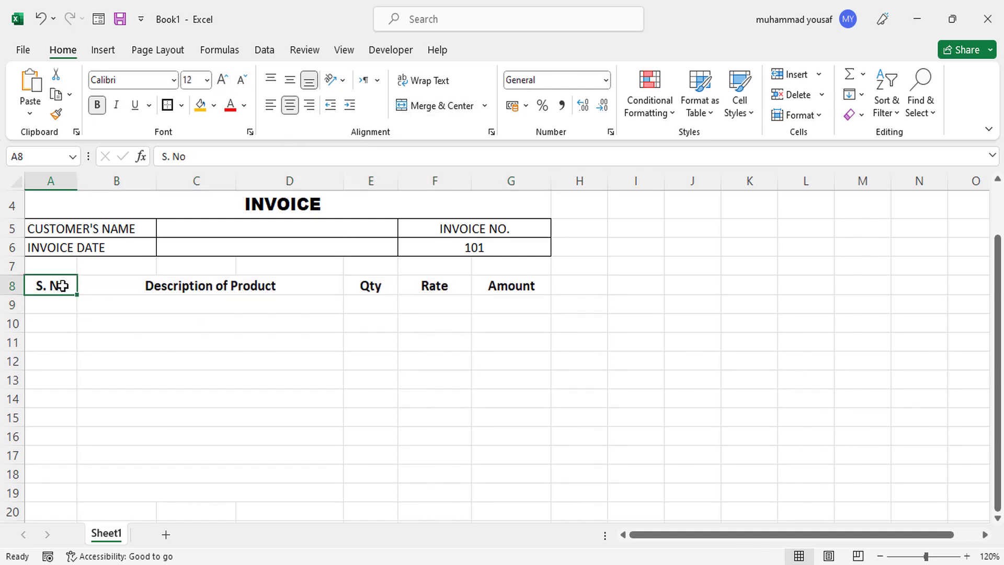
left_click_drag(62, 286, 498, 285)
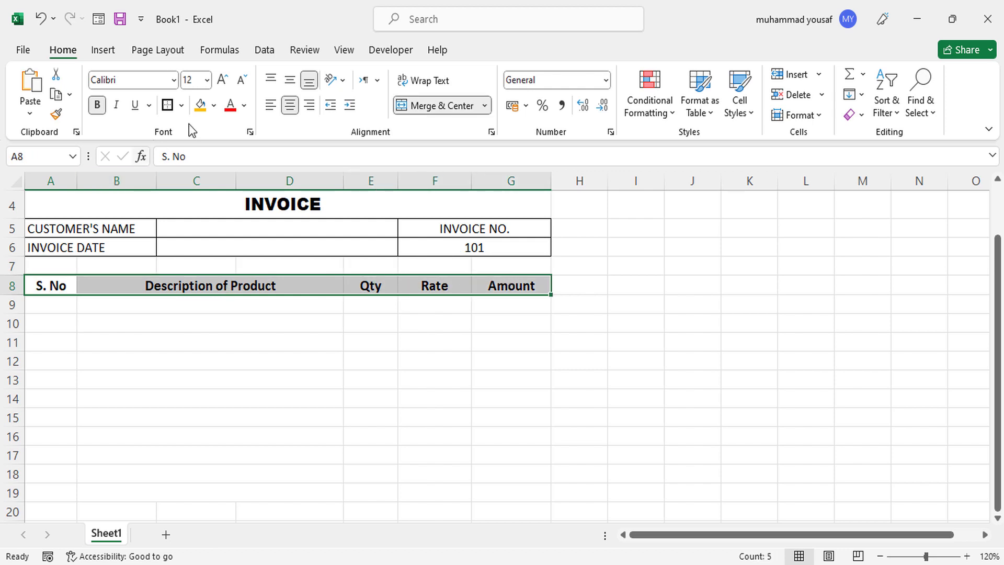
left_click(168, 112)
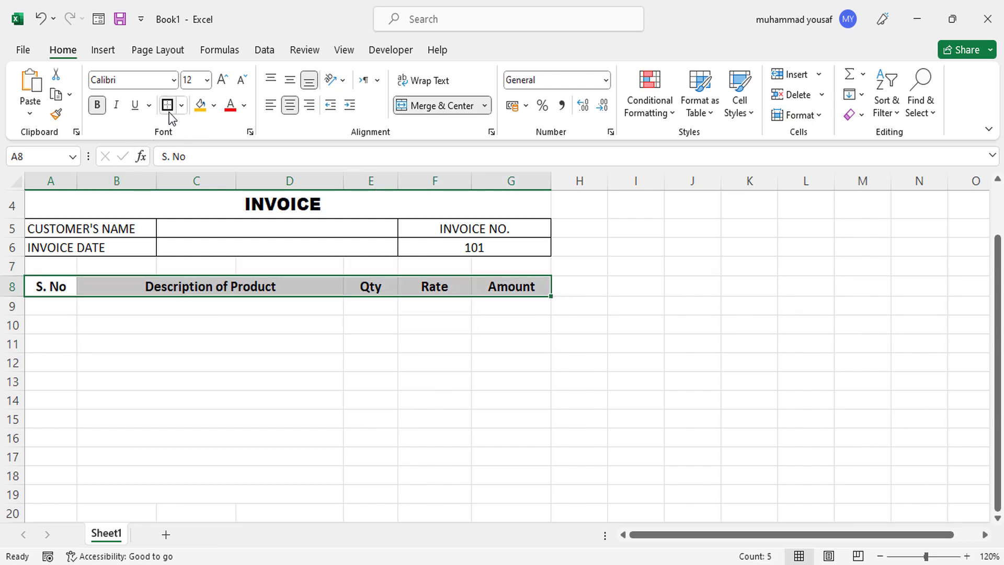
left_click(59, 320)
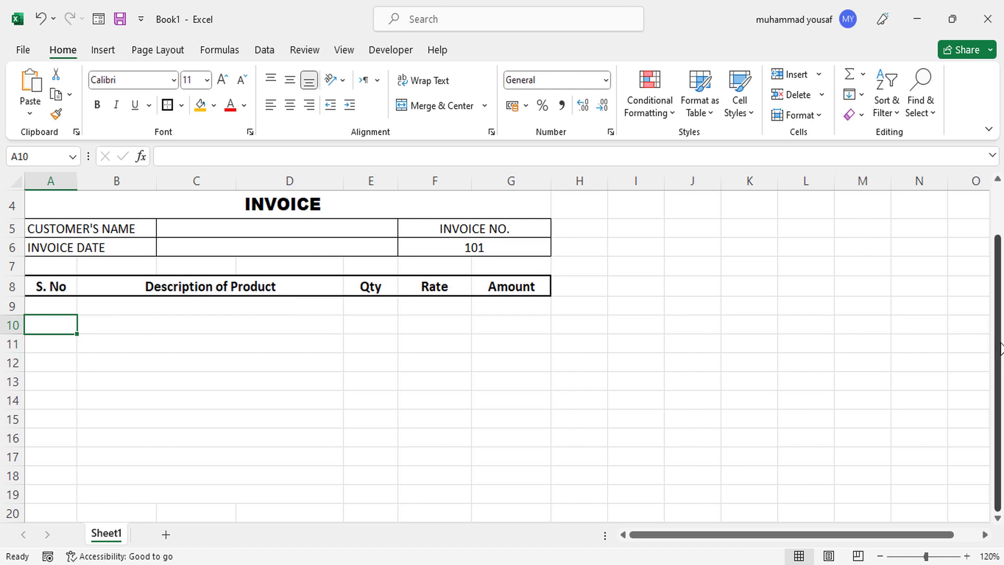
left_click(999, 354)
left_click(999, 384)
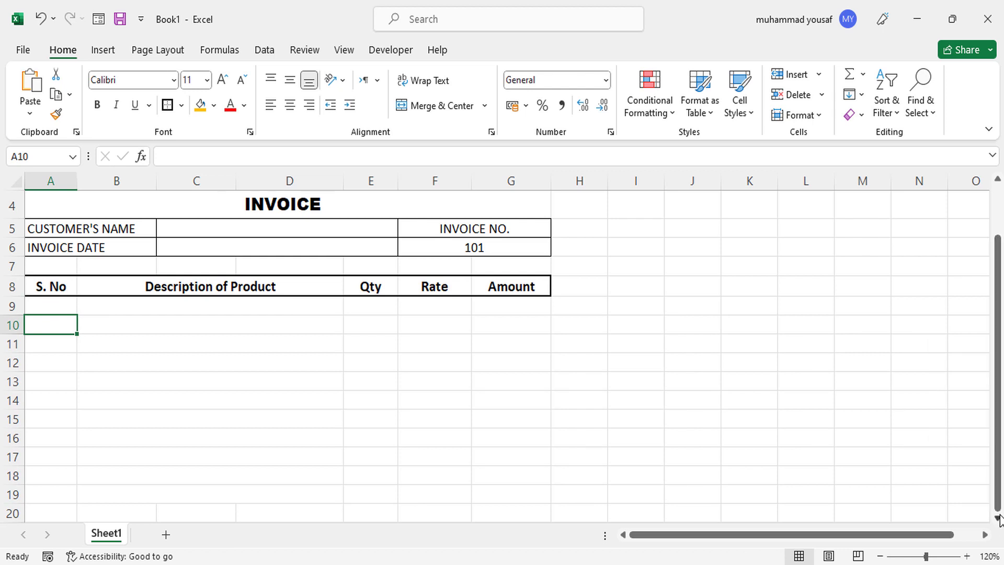
left_click(998, 518)
left_click(998, 518)
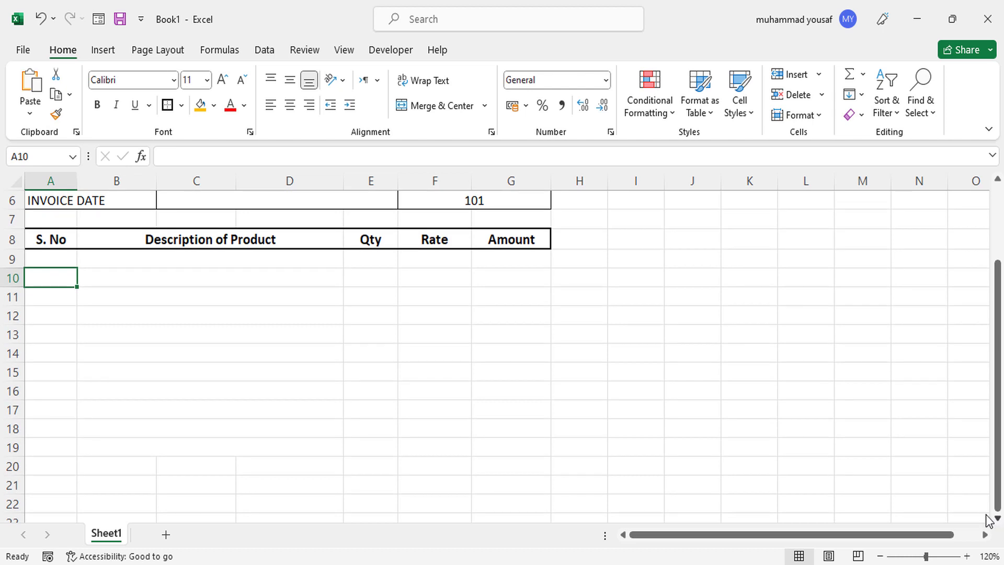
Merge E21:F21 and copy the merged cell down to rows 22–23.
left_click(362, 482)
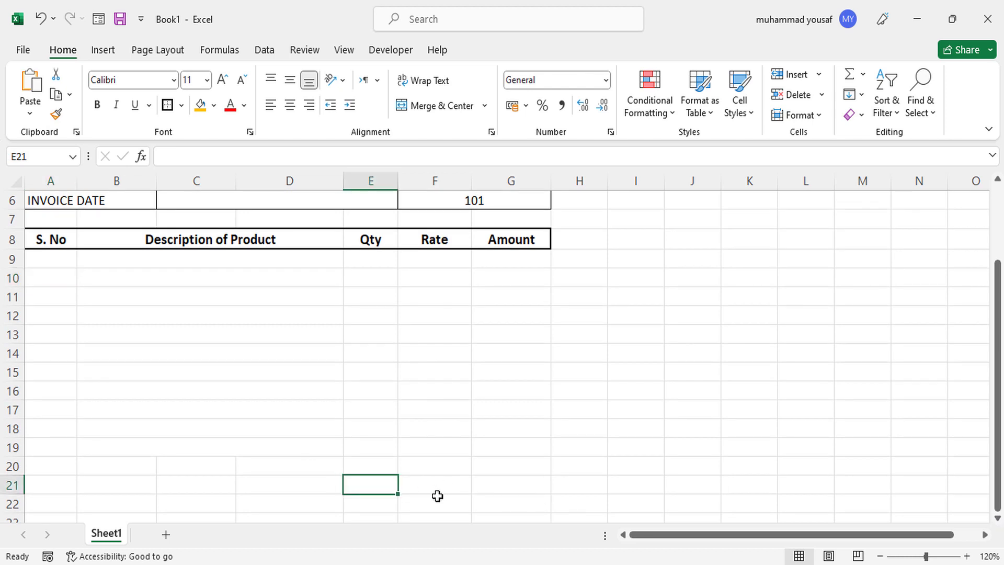
left_click_drag(377, 481, 423, 485)
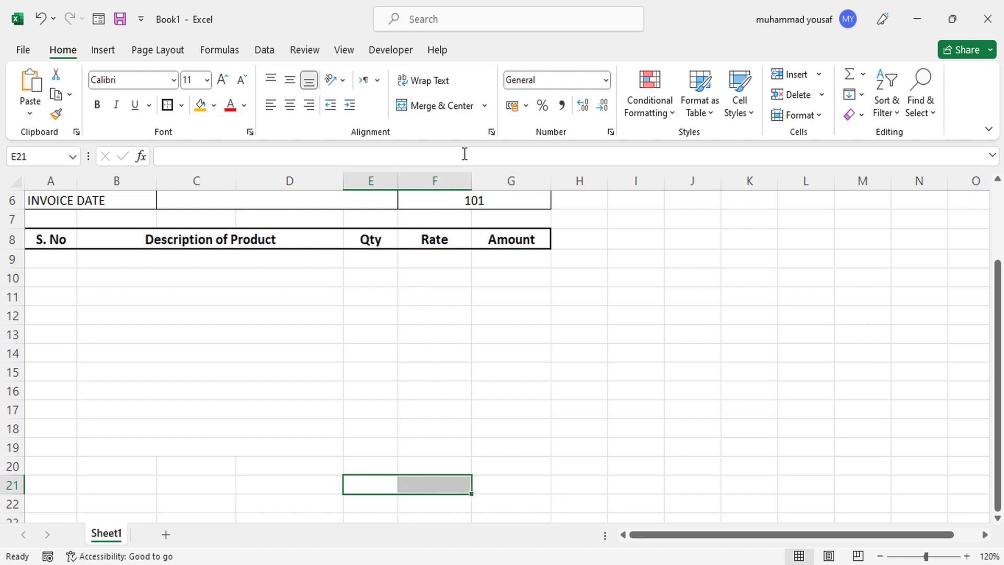
left_click(450, 113)
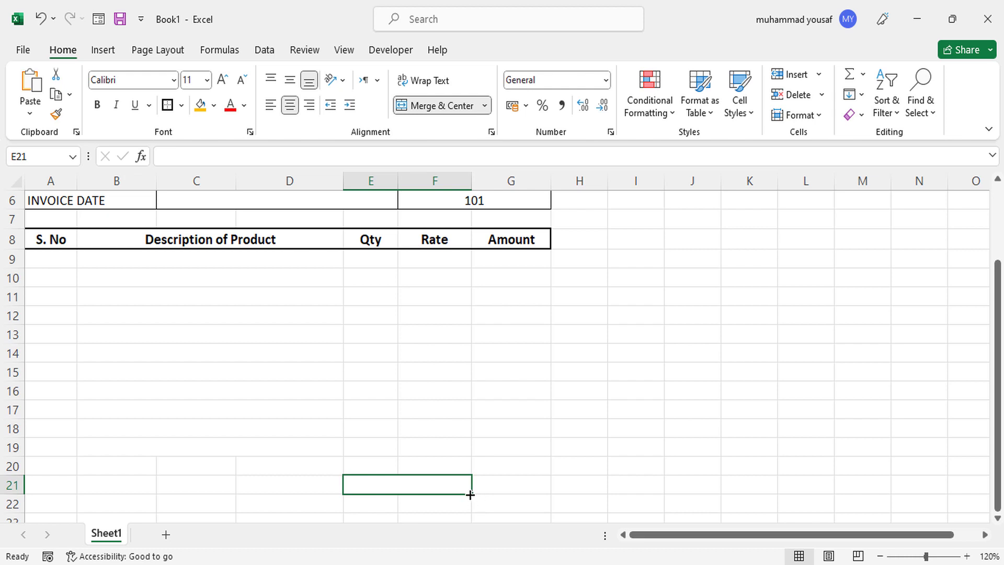
left_click_drag(471, 494, 470, 454)
Enter Total Amount, Gst 5% and Grand Total in E21, E22 and E23.
left_click(446, 413)
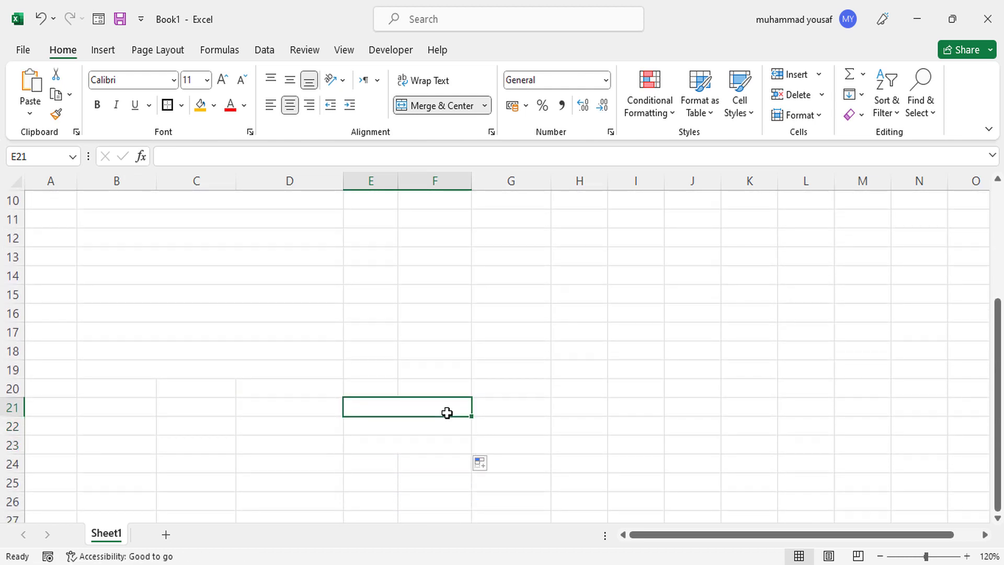
type("Total")
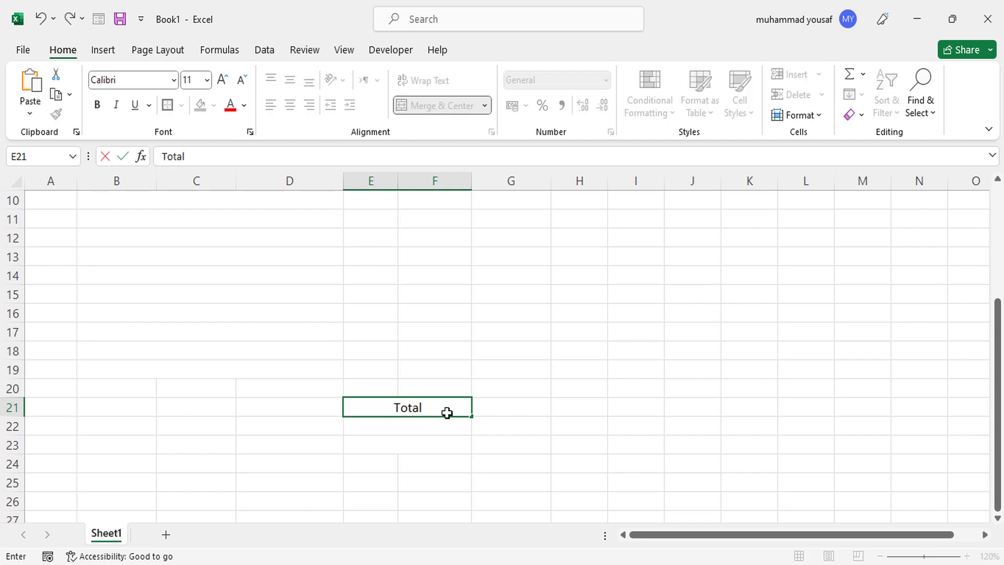
type(" Amouont")
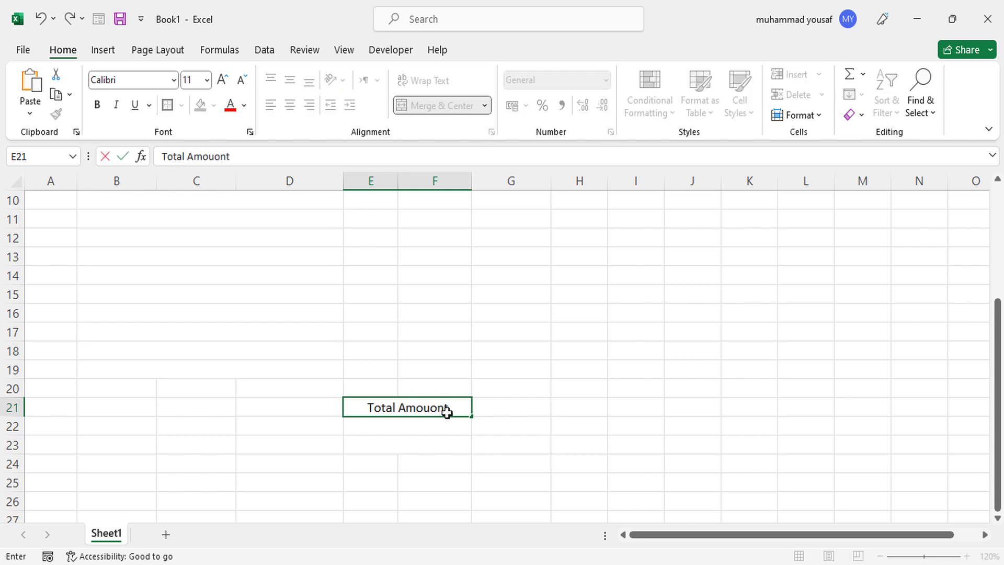
key("BackSpace")
key("BackSpace")
key("BackSpace")
type("nt")
key("Return")
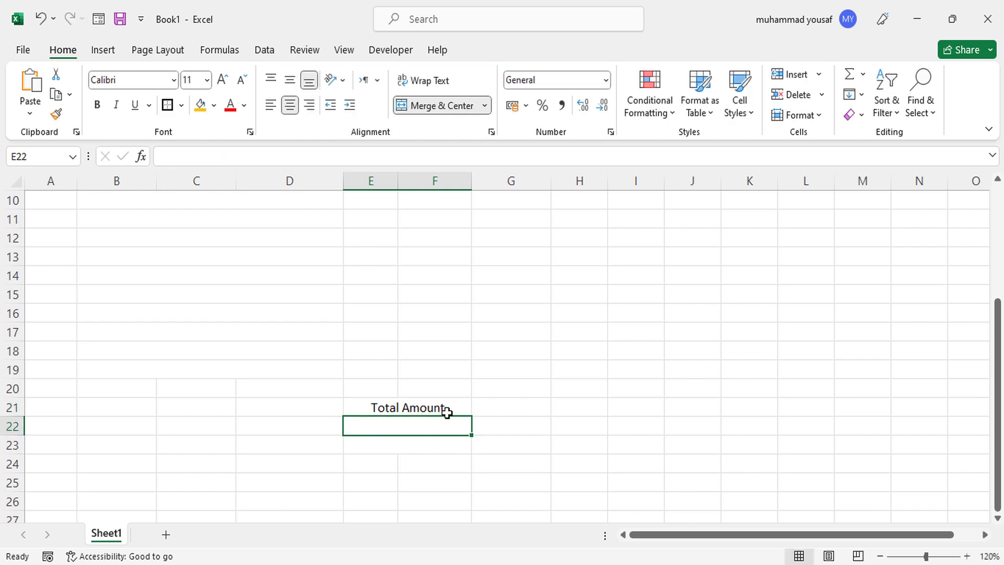
type("GSt 5%")
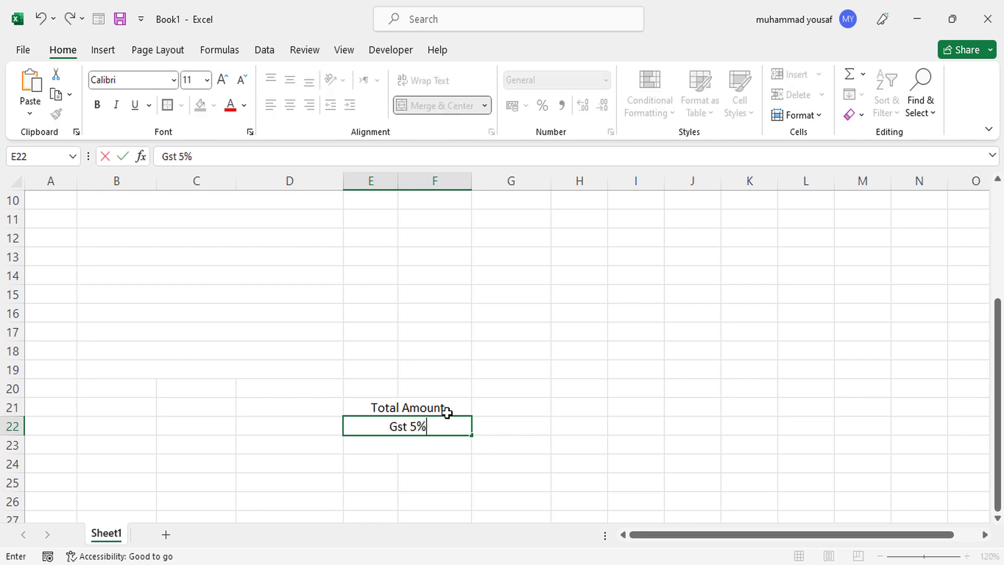
key("Return")
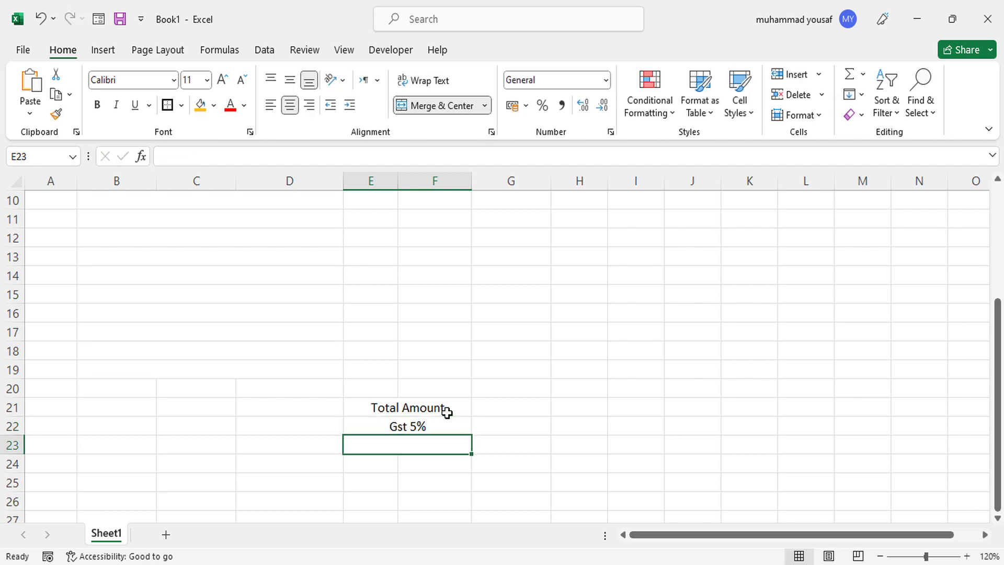
type("Gra")
type("nd Total")
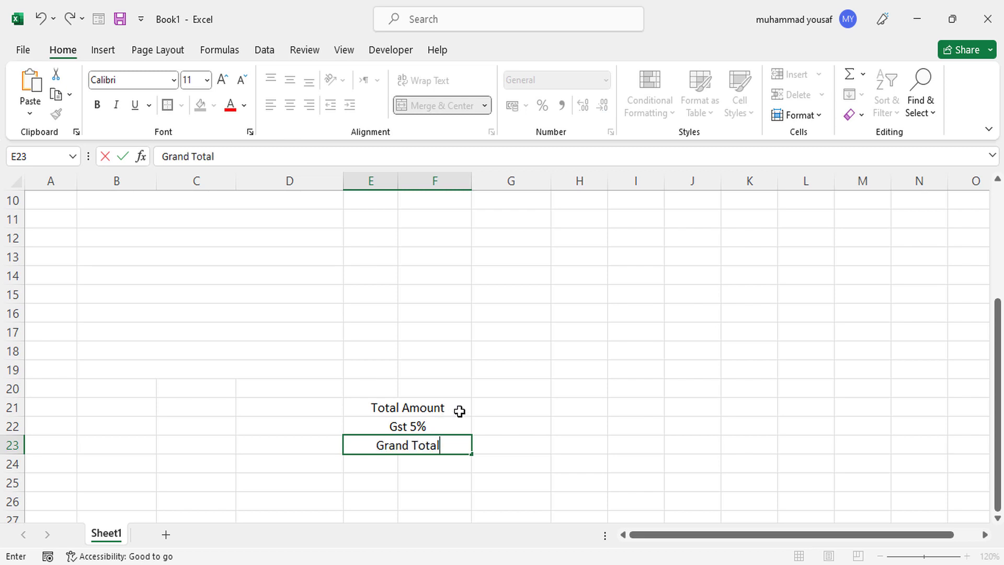
left_click(459, 411)
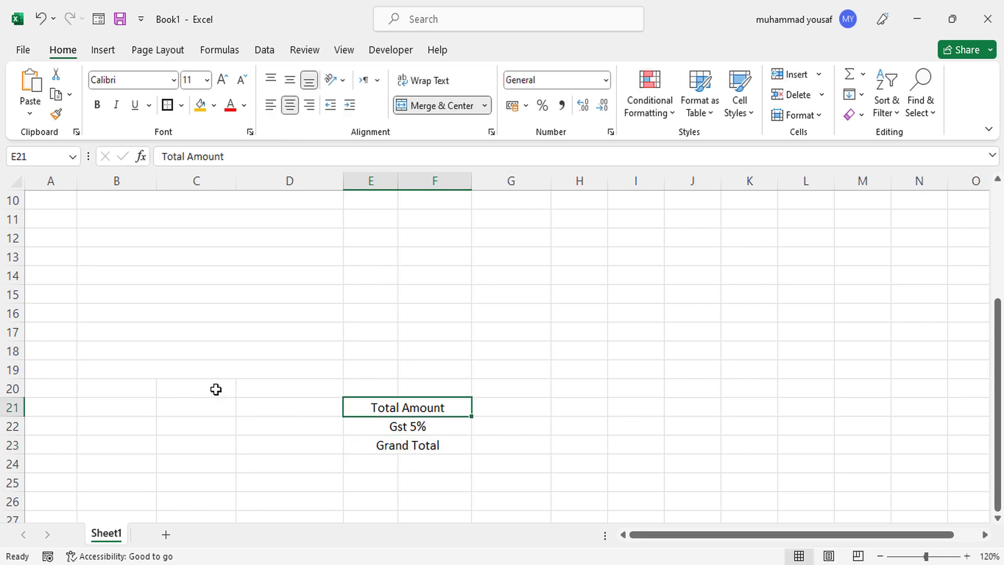
Copy the merged B19:D19 description cell down through row 23.
left_click(226, 374)
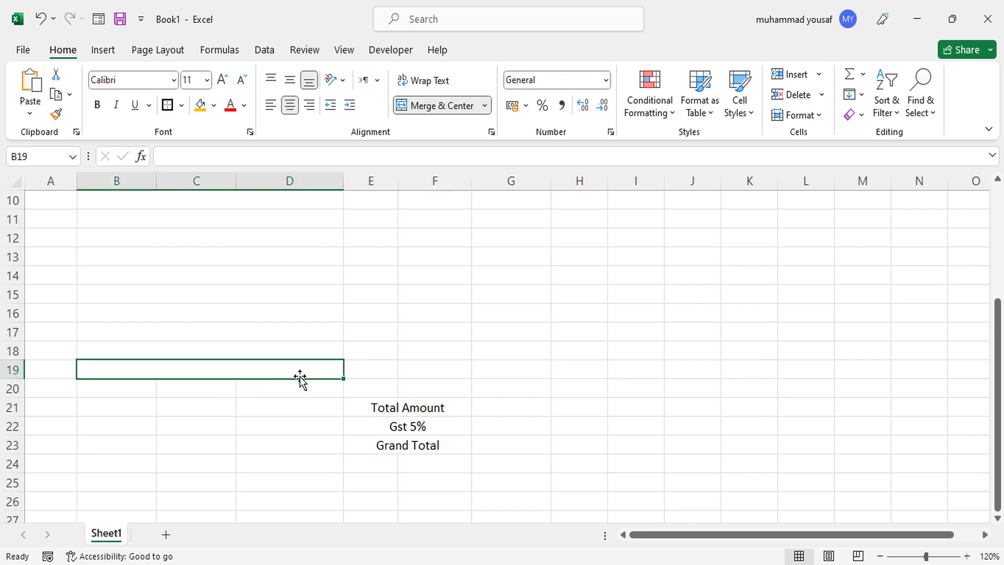
left_click_drag(343, 383, 341, 448)
left_click(241, 431)
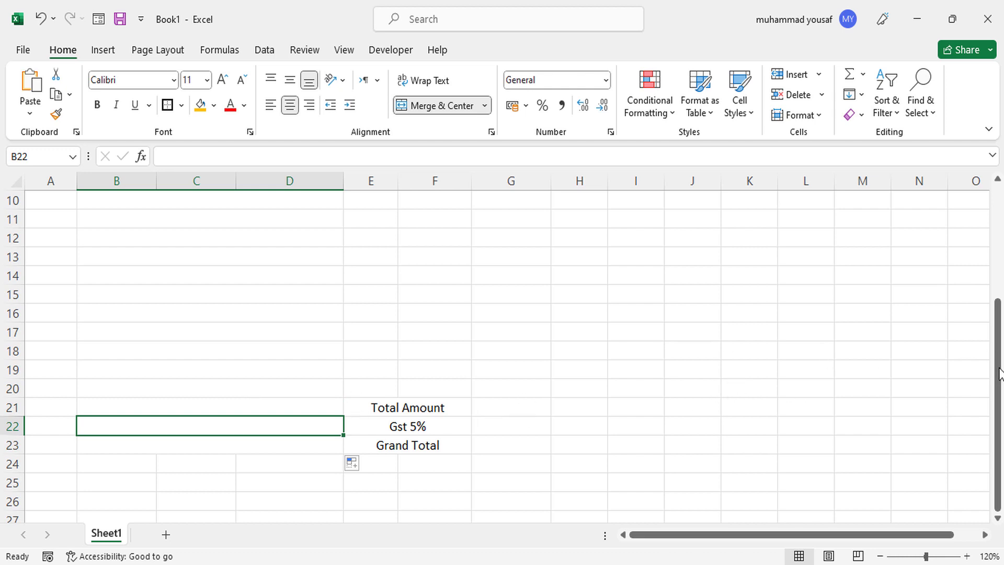
left_click_drag(998, 373, 992, 320)
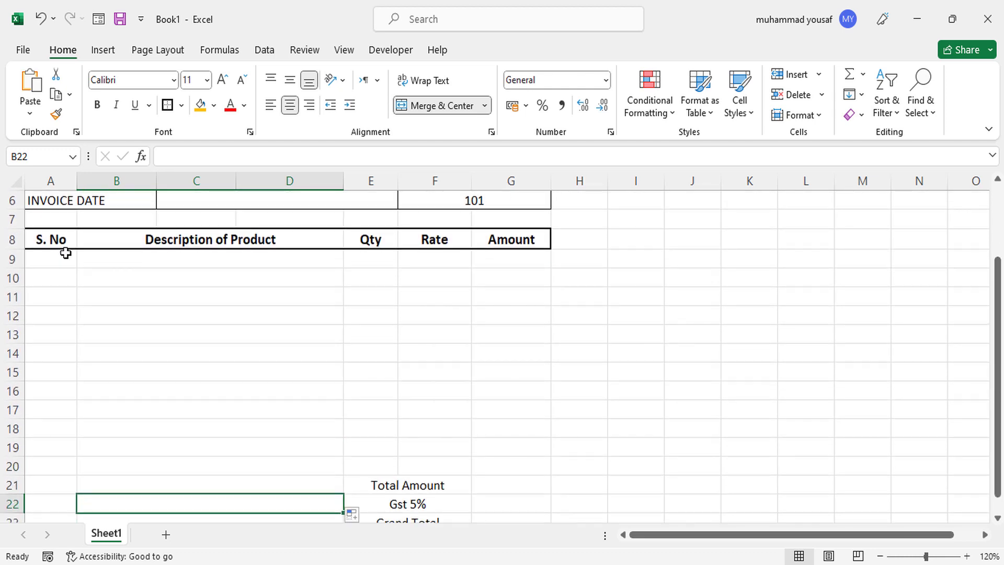
left_click_drag(55, 241, 63, 503)
key("shift+Up")
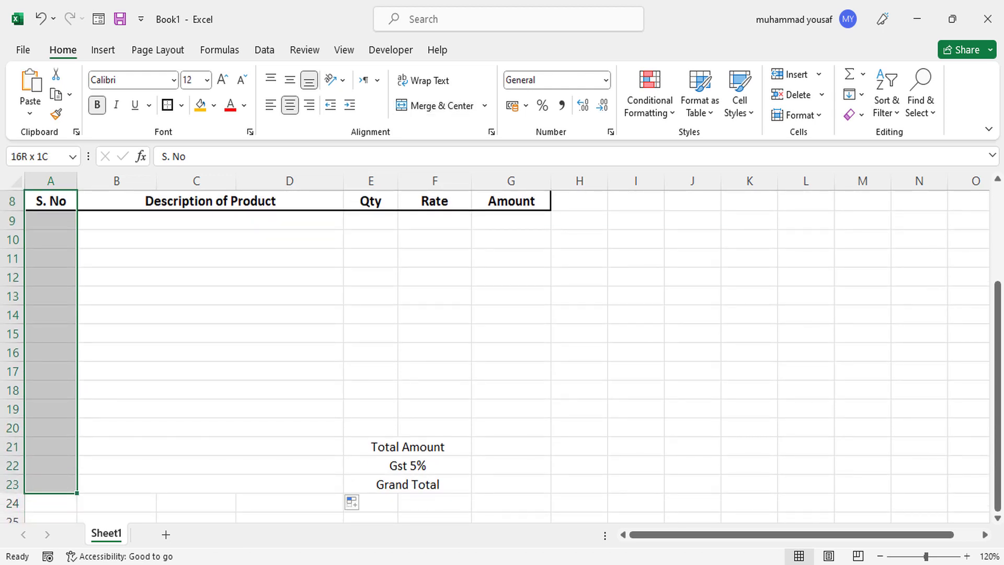
Add thick outlines to the item columns A8:A23, B8:D23, E8:E20, F8:F20 and G8:G20.
left_click(167, 105)
left_click_drag(166, 203, 174, 486)
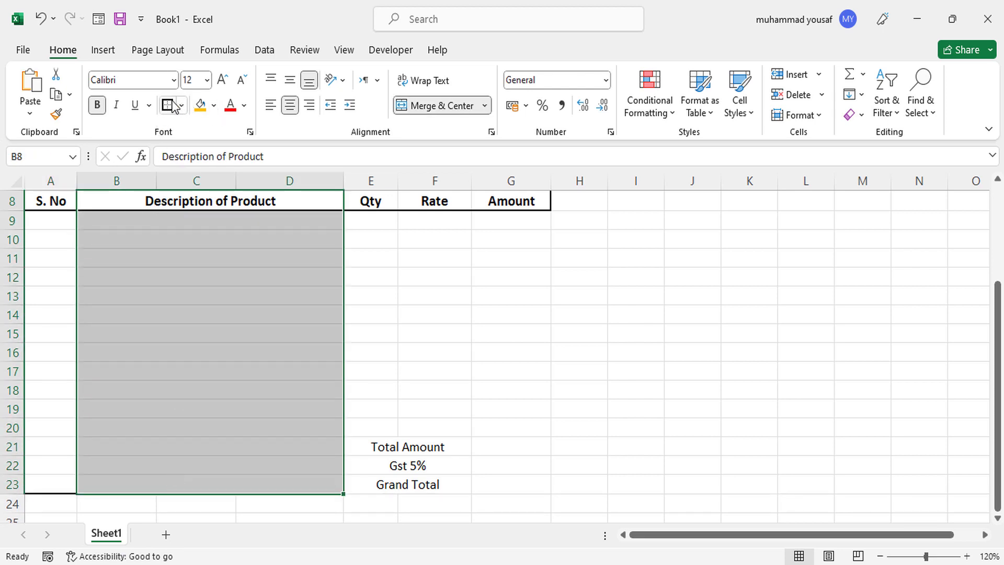
left_click_drag(384, 206, 393, 290)
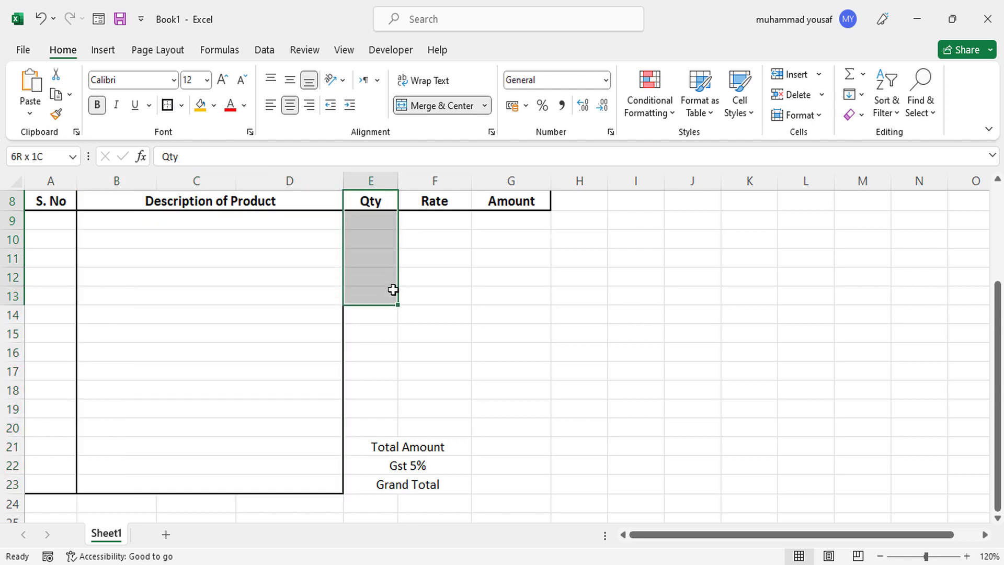
left_click_drag(389, 324, 383, 426)
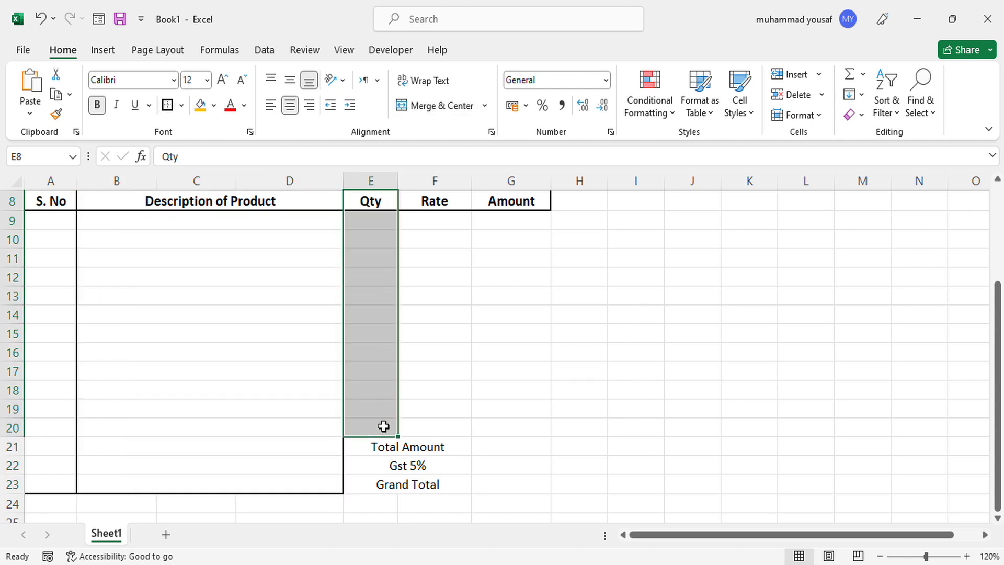
left_click(167, 105)
left_click_drag(429, 205, 437, 432)
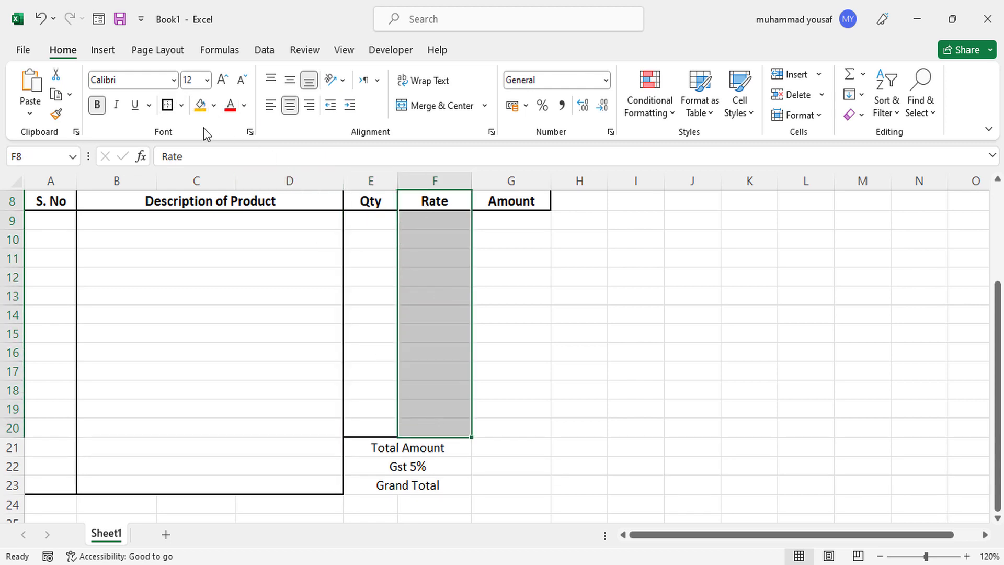
left_click(167, 104)
left_click_drag(522, 202, 527, 412)
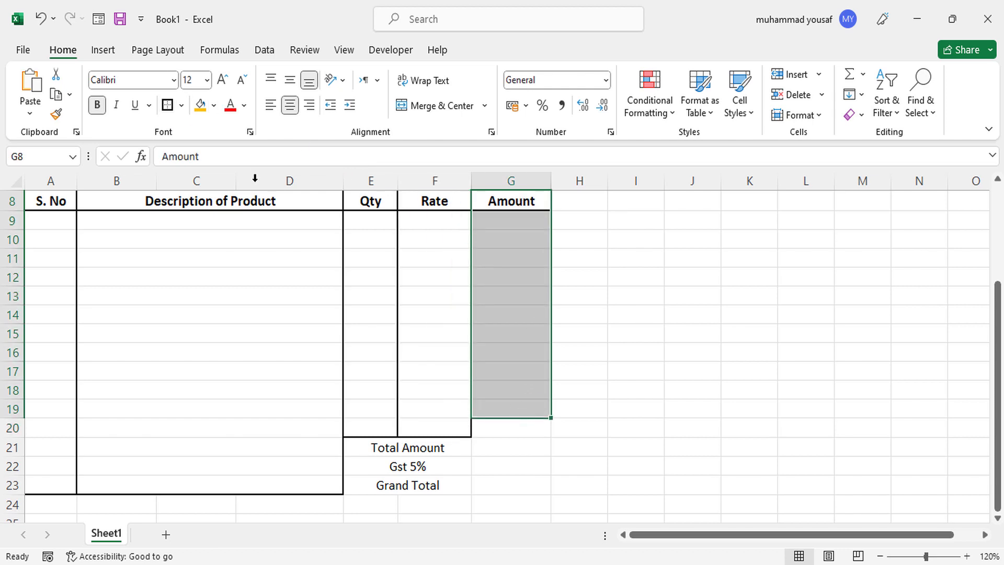
key("shift+Down")
left_click(168, 106)
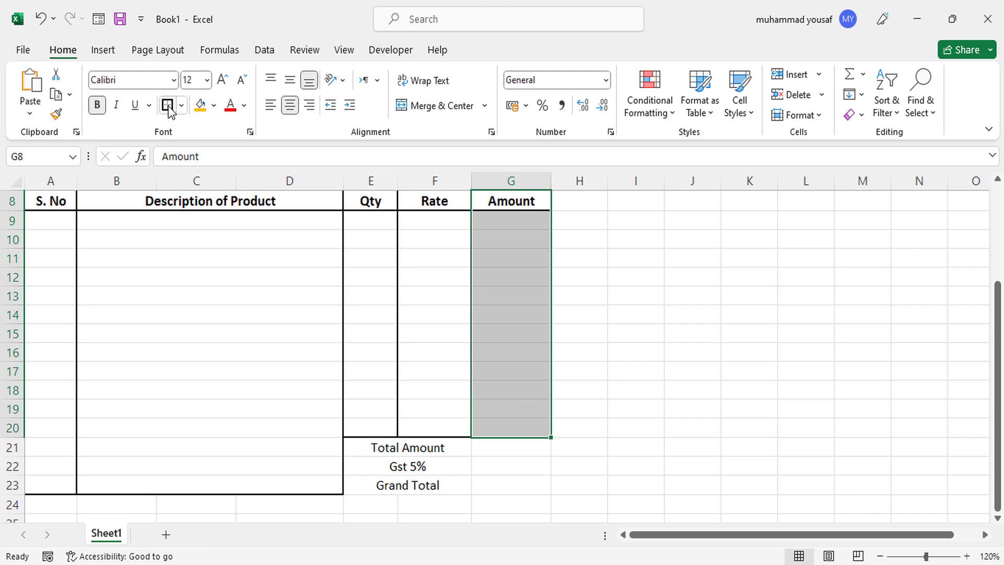
left_click(381, 448)
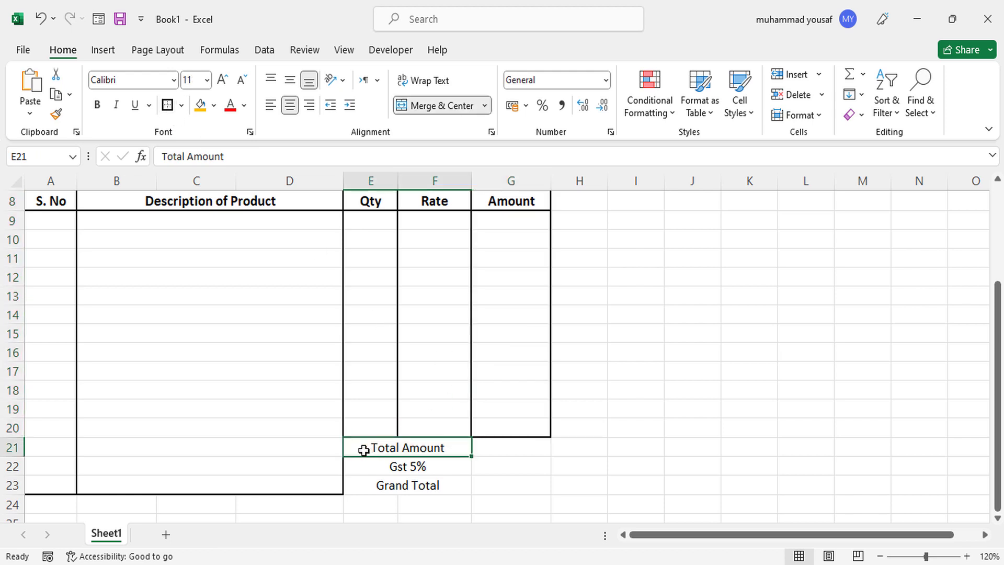
Give E21:G23 borders around every cell plus a thick outer outline.
left_click_drag(415, 460, 503, 490)
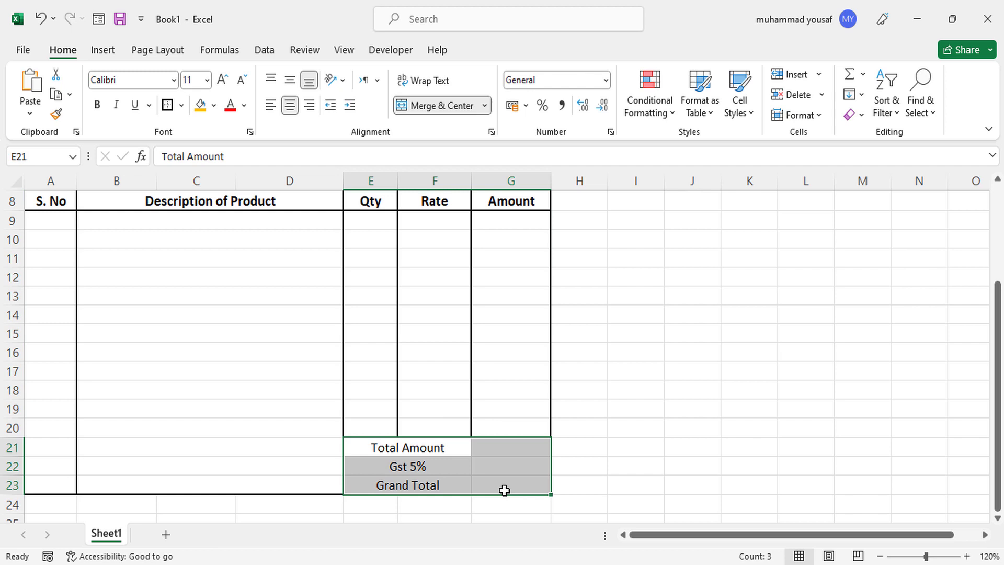
left_click(182, 108)
left_click(209, 269)
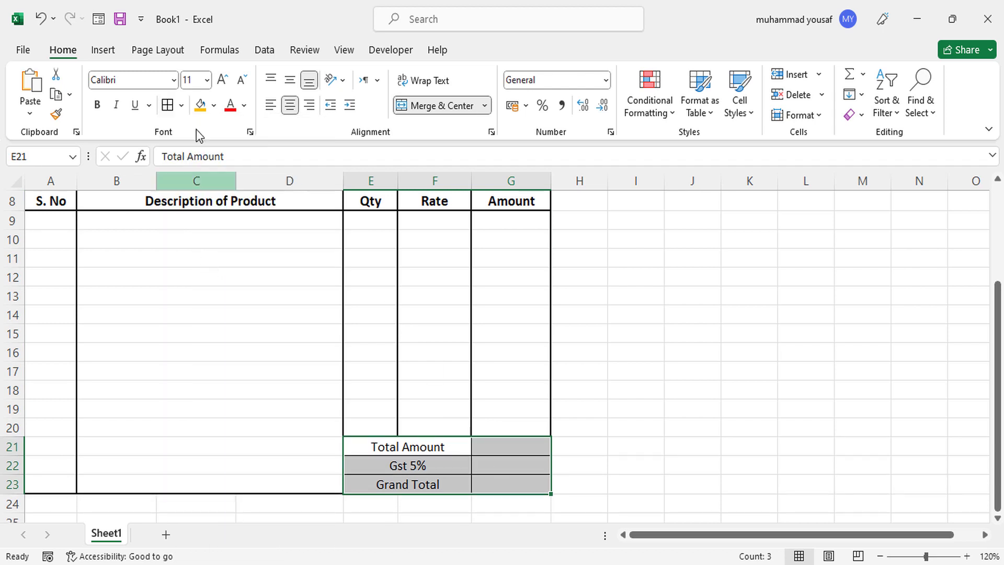
left_click(181, 106)
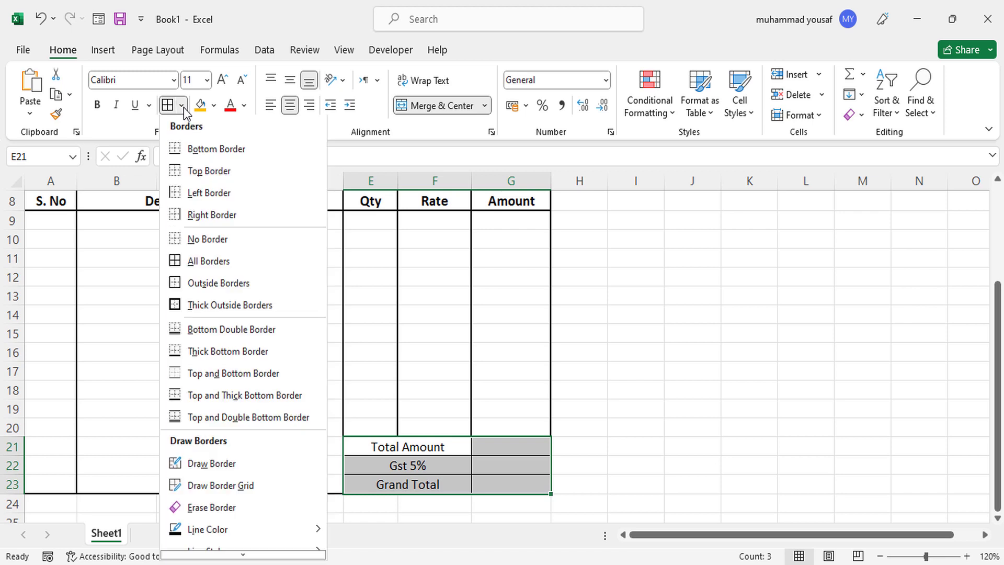
left_click(196, 306)
left_click(473, 464)
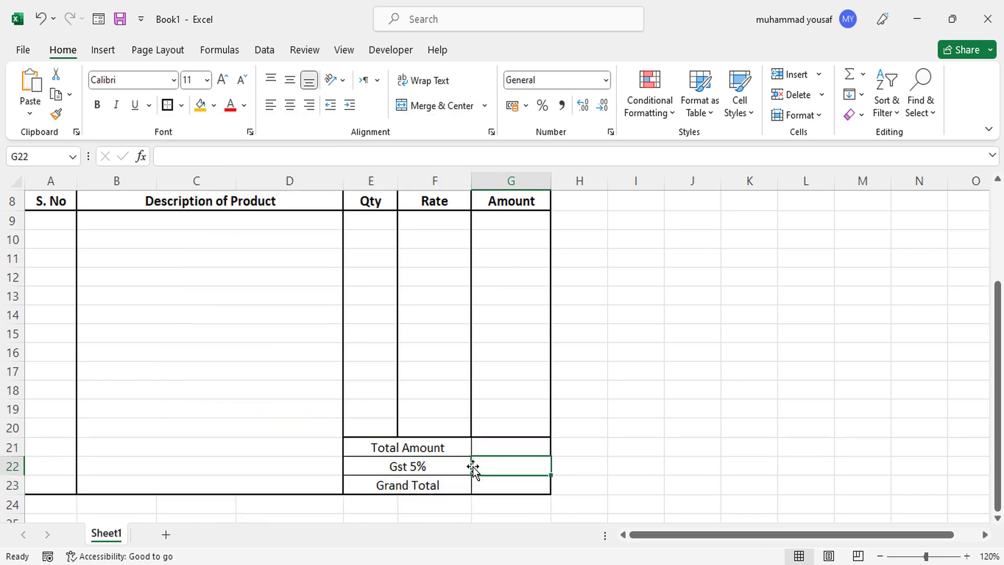
Make the Total Amount, Gst 5% and Grand Total labels bold at size 12.
left_click_drag(423, 451, 419, 484)
left_click(222, 83)
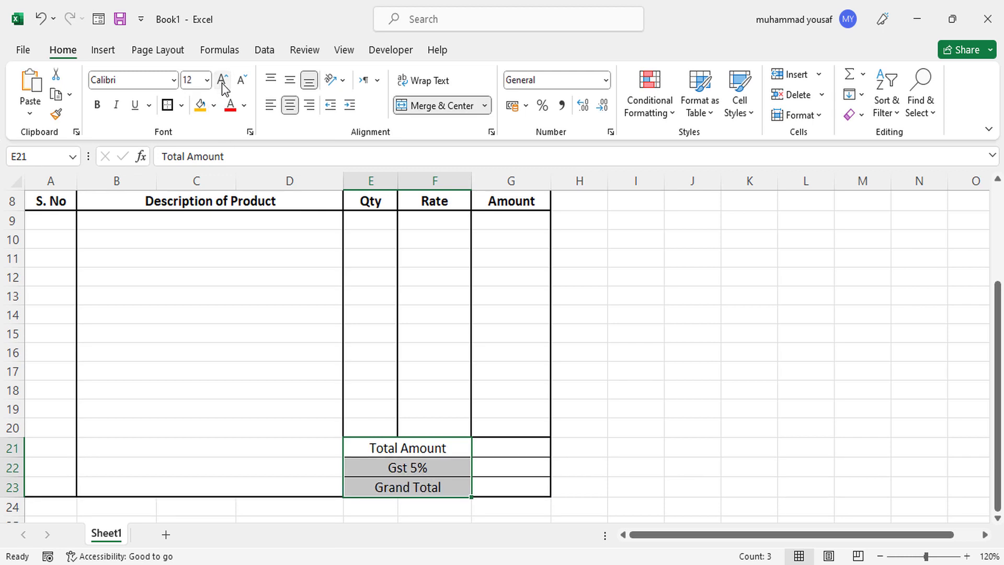
key("ctrl+b")
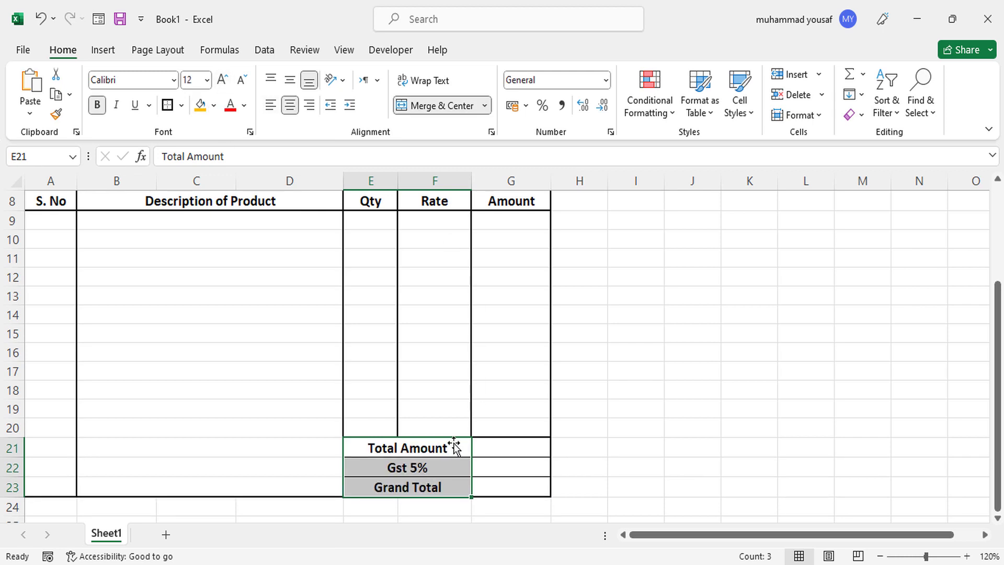
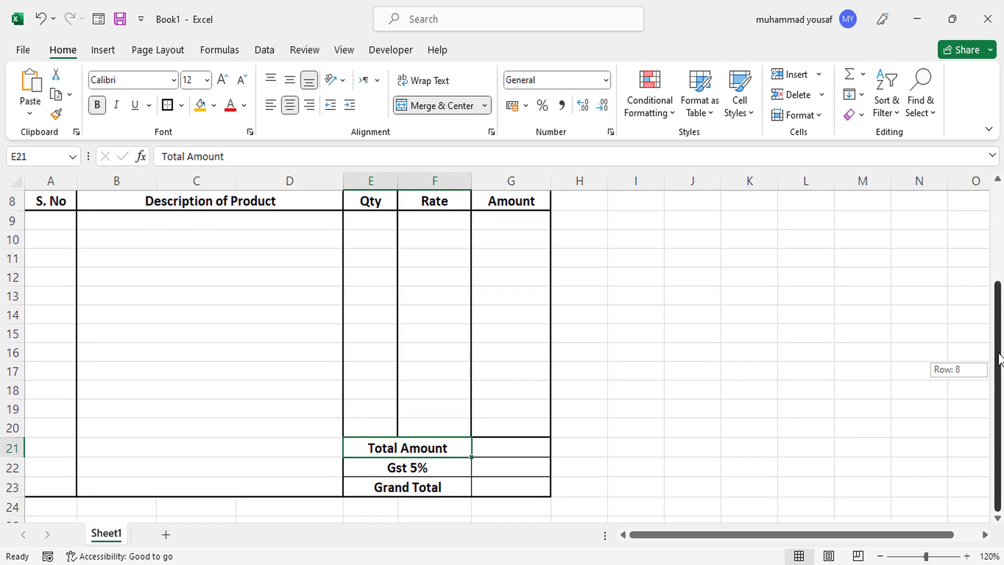
Enter the product descriptions Keyboard, Mouse and Computer in B9:B11.
left_click(223, 240)
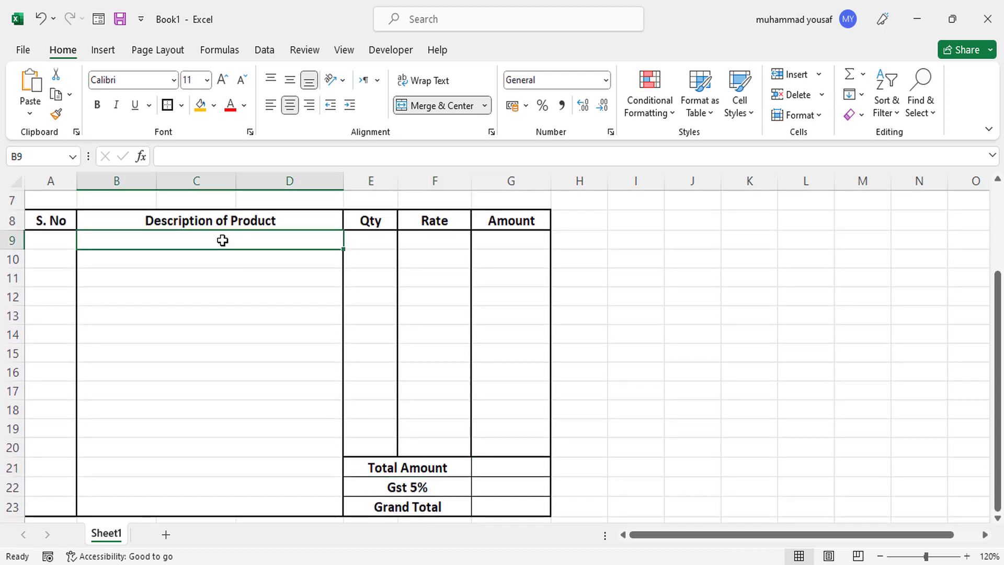
type("Kyeboar")
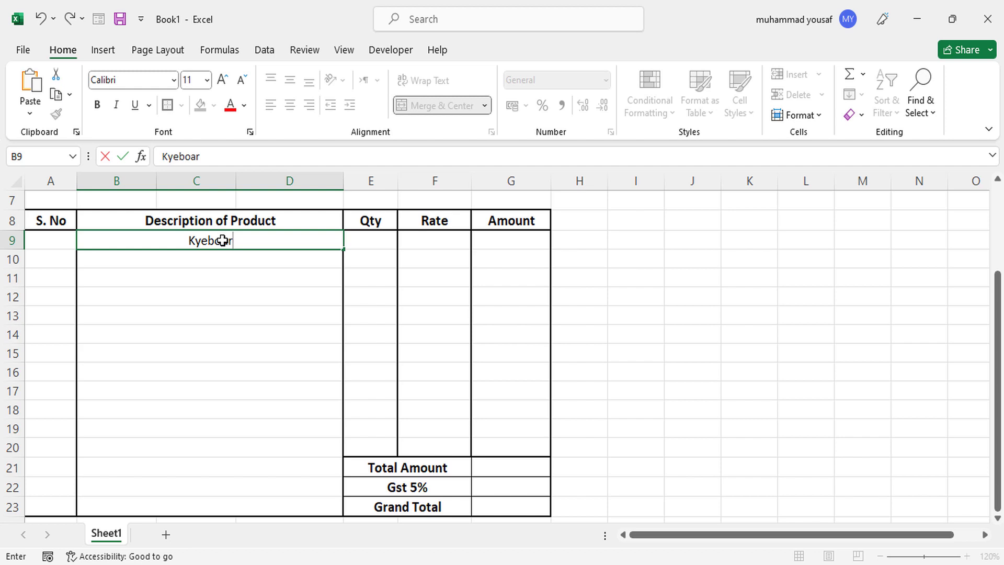
key("Return")
left_click(222, 240)
type("d")
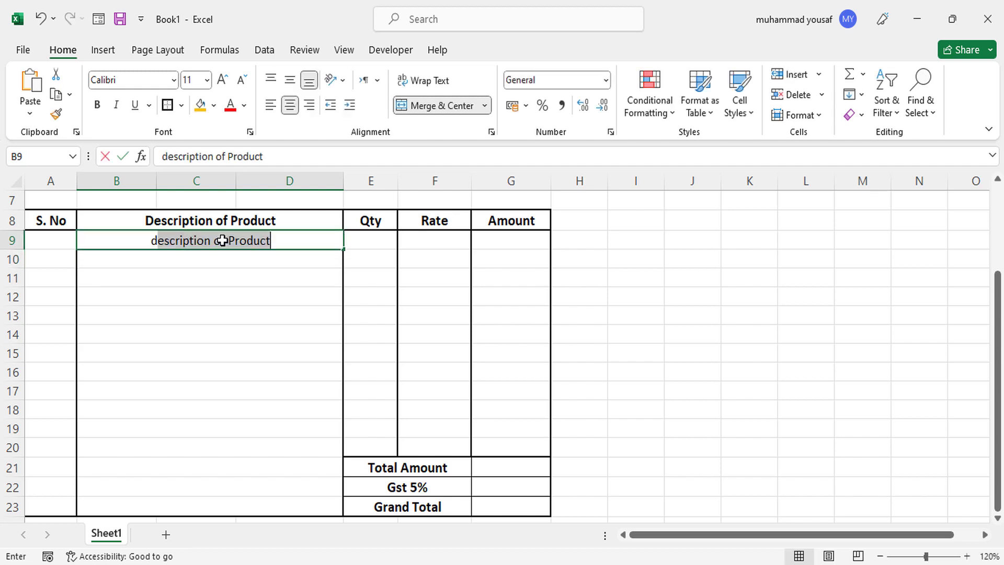
key("BackSpace")
key("BackSpace")
type("Ky")
key("BackSpace")
type("eyboard")
key("Return")
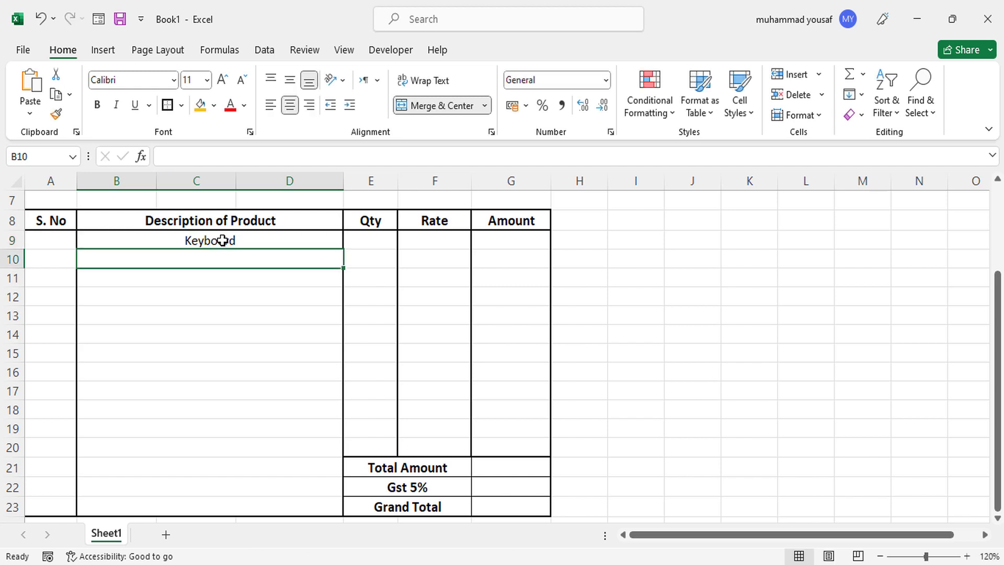
type("Mouse")
key("Return")
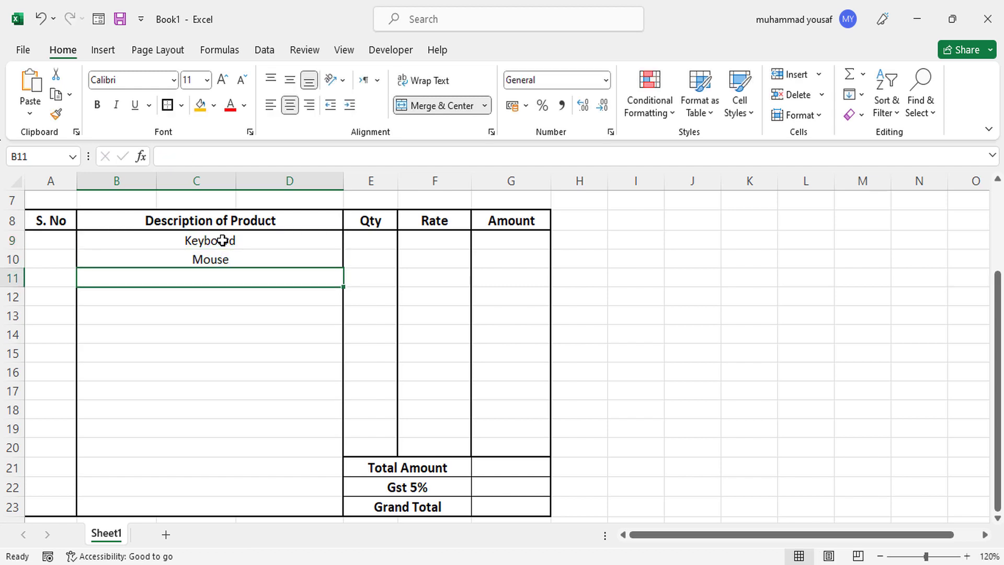
type("Computer")
key("Tab")
Enter quantities 1, 2 and 3 in E9:E11.
key("Up")
key("Up")
type("1")
key("Return")
type("2")
key("Return")
type("3")
key("Return")
Enter rates 100, 300 and 600 in F9:F11.
key("Up")
key("Right")
key("Right")
key("Left")
key("Up")
key("Up")
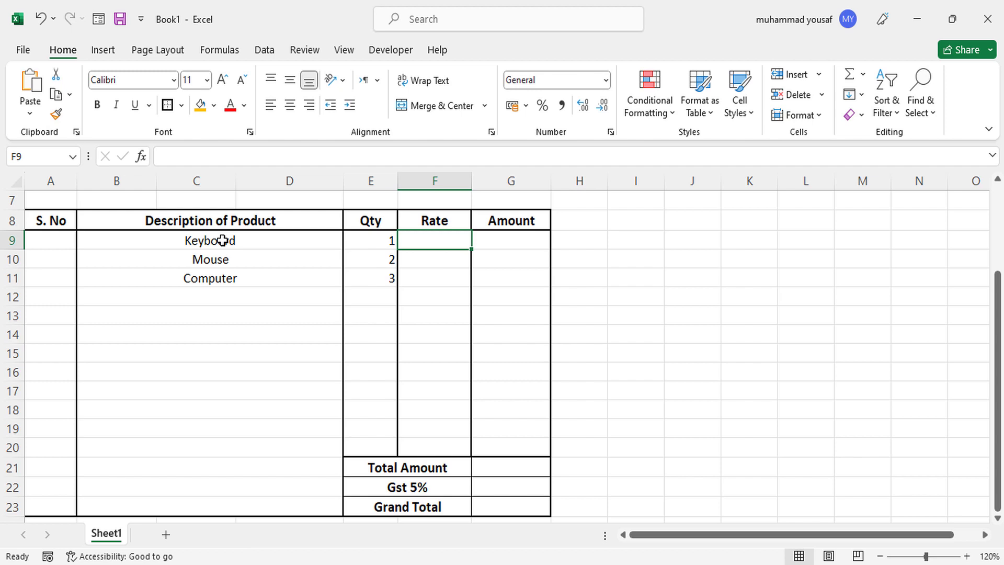
type("100")
key("Return")
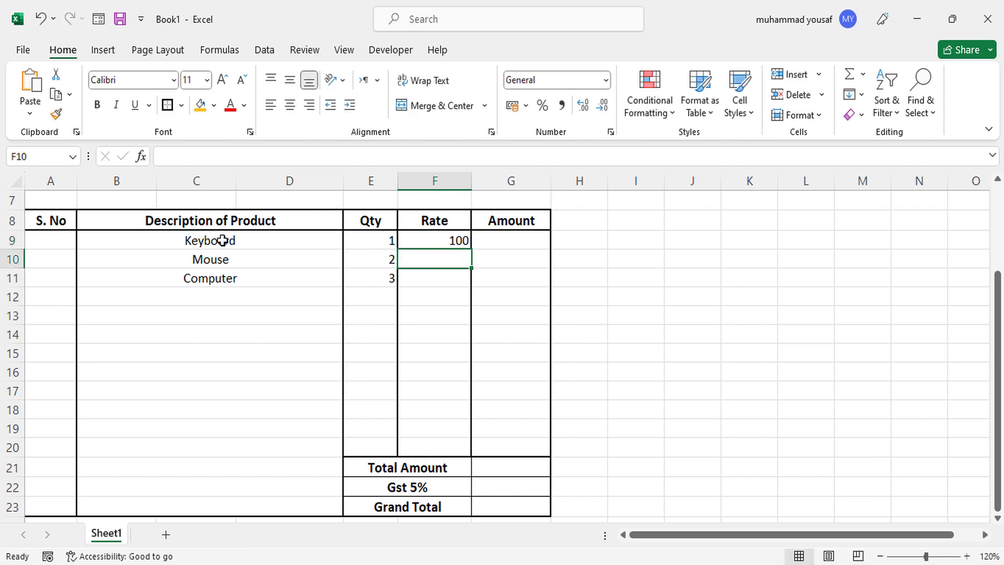
type("3")
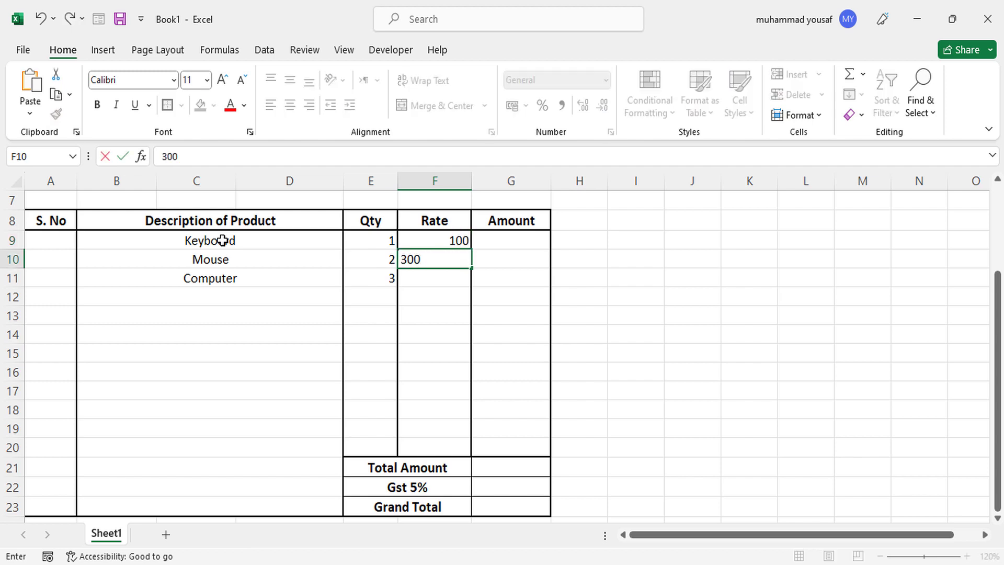
type("00")
key("Return")
type("6")
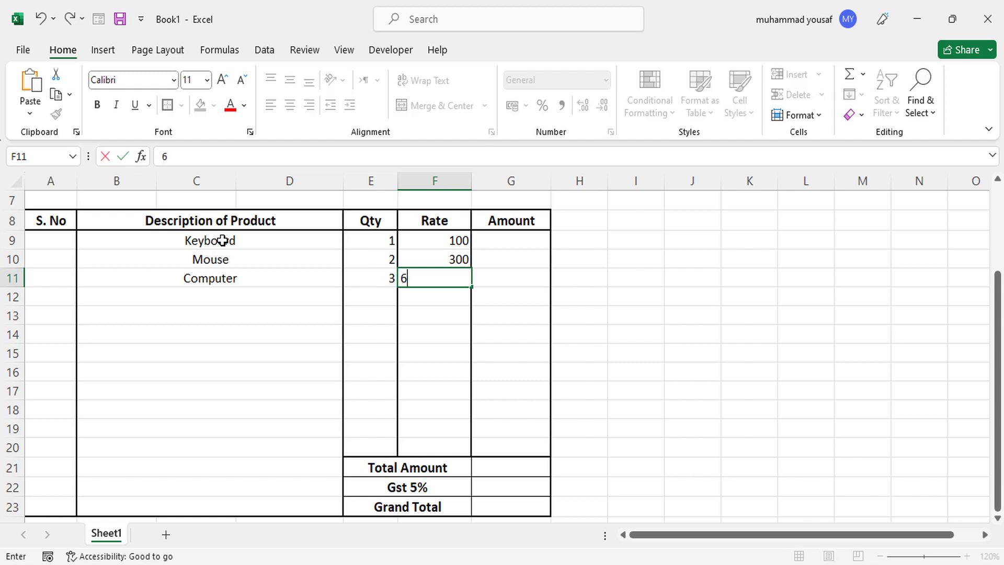
type("00")
Enter the formula =E9*F9 in G9 for the first Amount.
left_click(491, 247)
type("=")
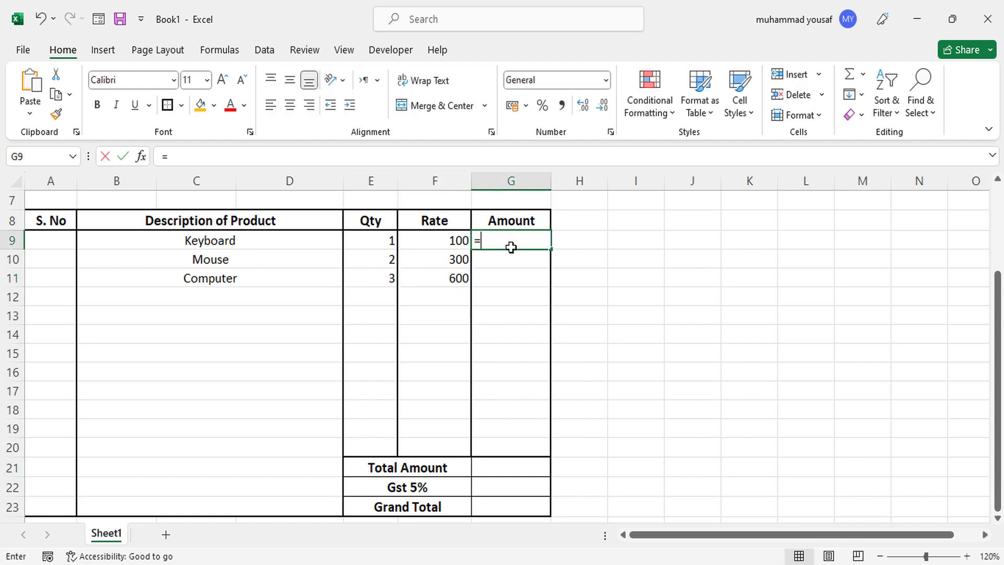
left_click(387, 238)
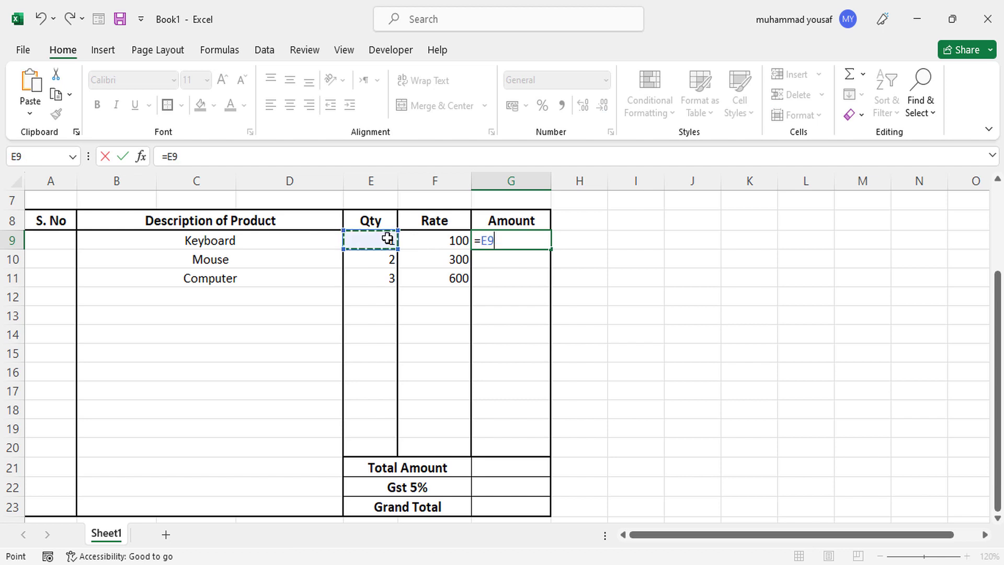
type("*")
left_click(458, 247)
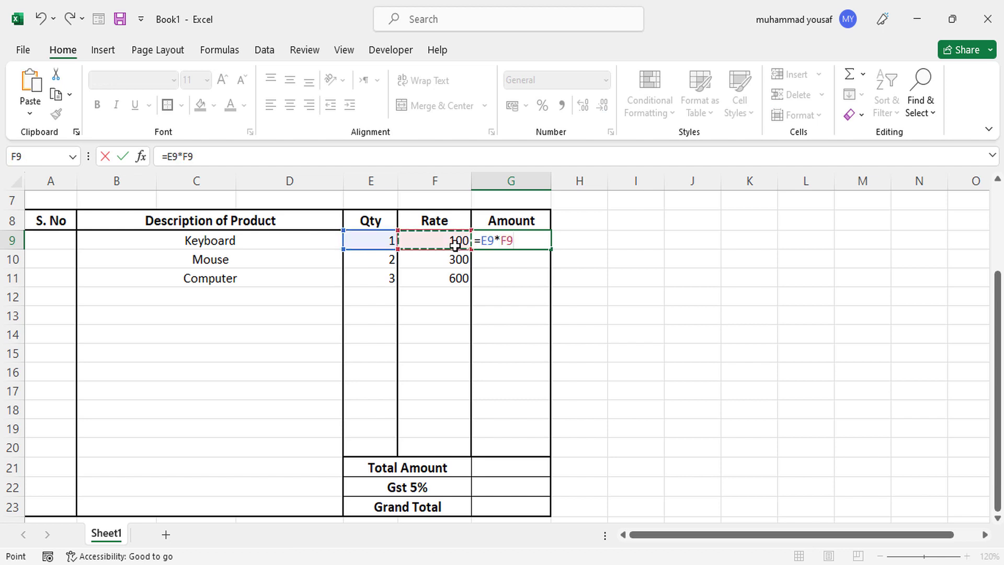
key("Return")
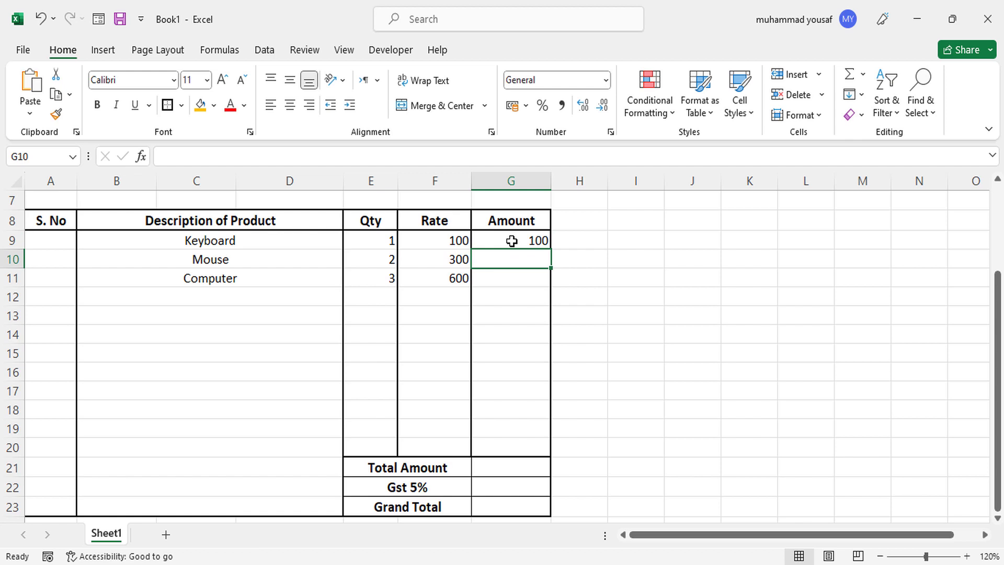
Fill the Amount formula down to G20, giving 600 and 1800 for the other products.
left_click(512, 241)
left_click_drag(552, 247, 540, 451)
left_click(526, 413)
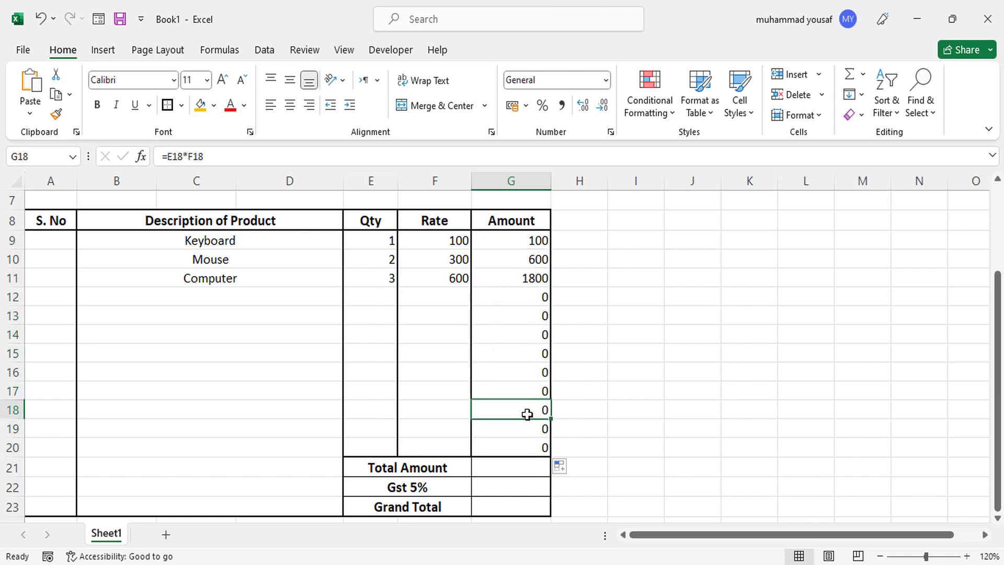
left_click(503, 473)
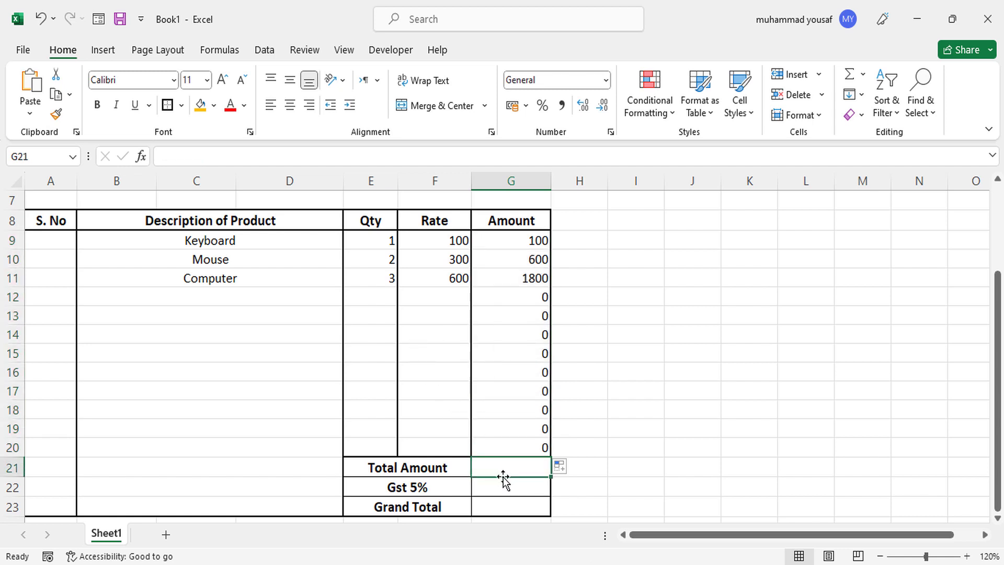
Enter =SUM(G9:G20) in G21 for a Total Amount of 2500.
type("=sum")
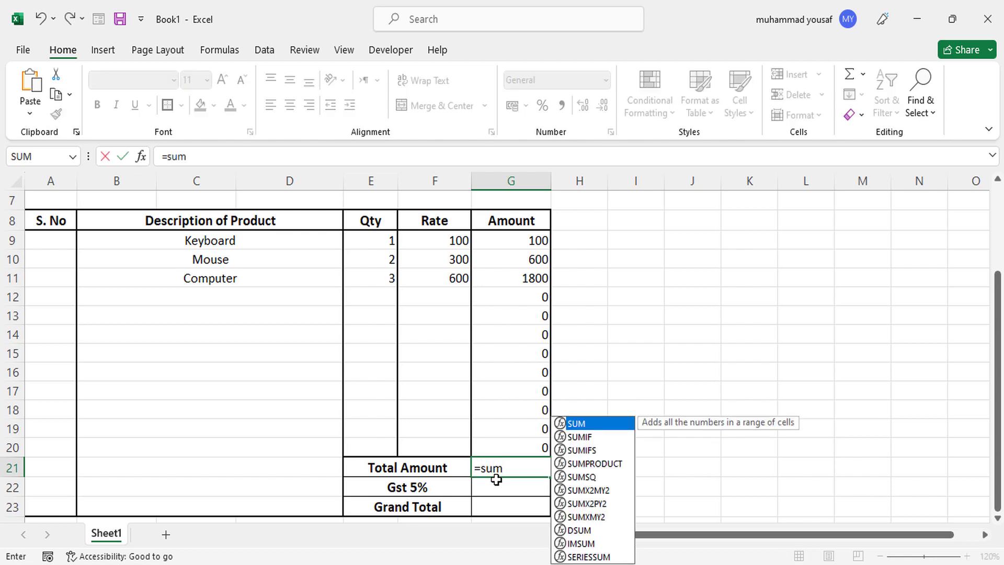
key("Tab")
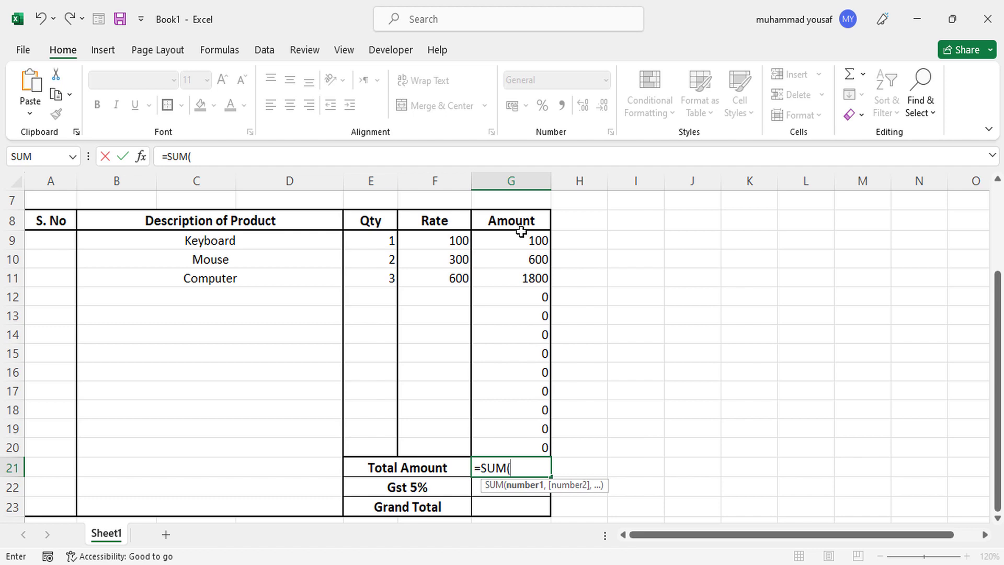
left_click(520, 232)
left_click_drag(520, 238, 525, 448)
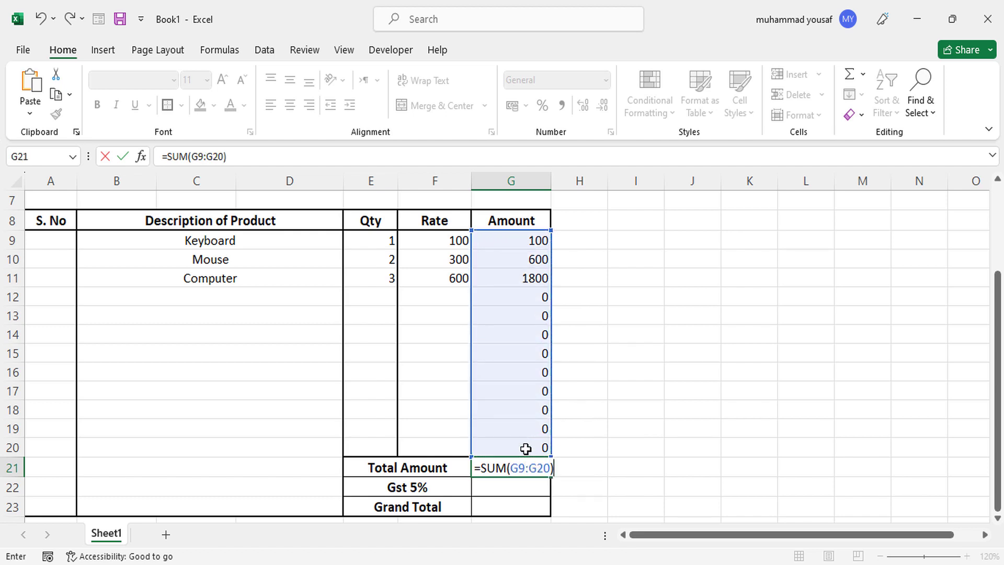
key("Return")
left_click_drag(997, 406, 1000, 430)
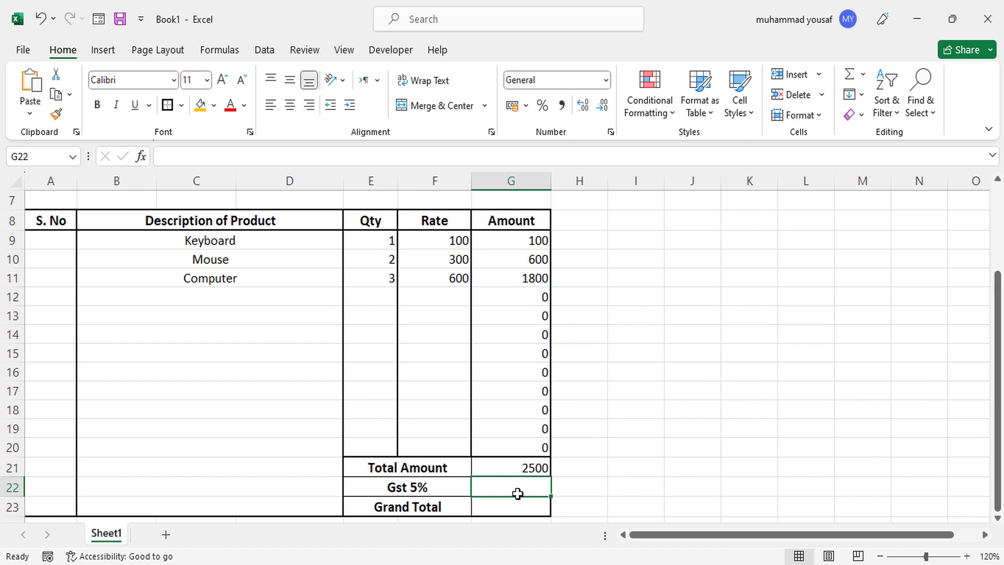
Enter =G21*5% in G22 to compute the 125 Gst.
type("=")
left_click(518, 462)
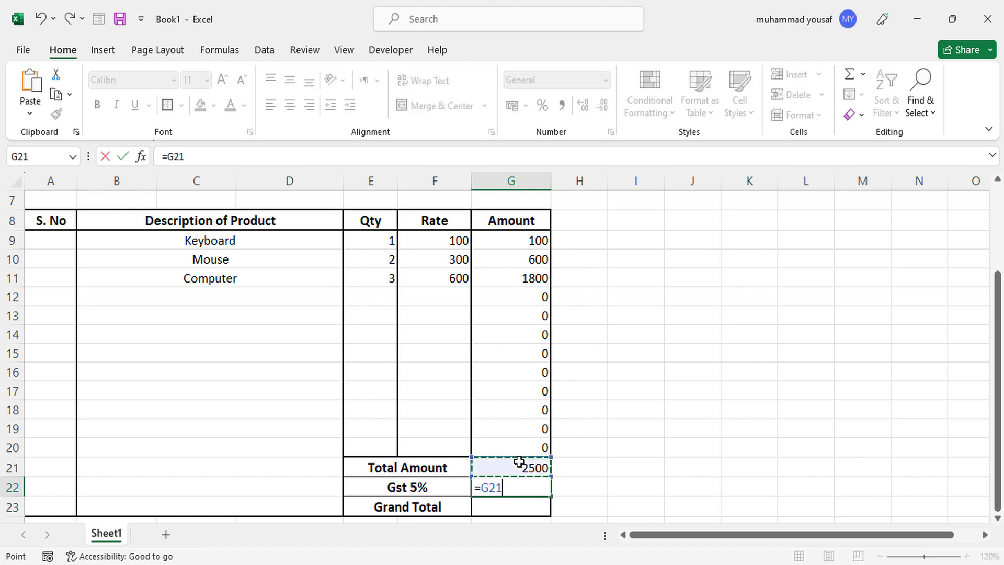
type("*")
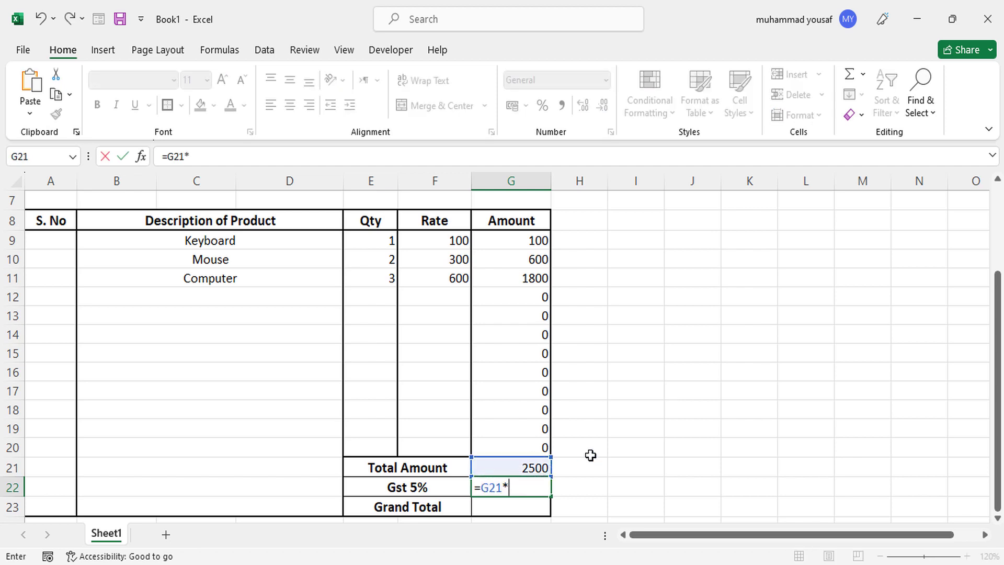
type("5%")
key("Return")
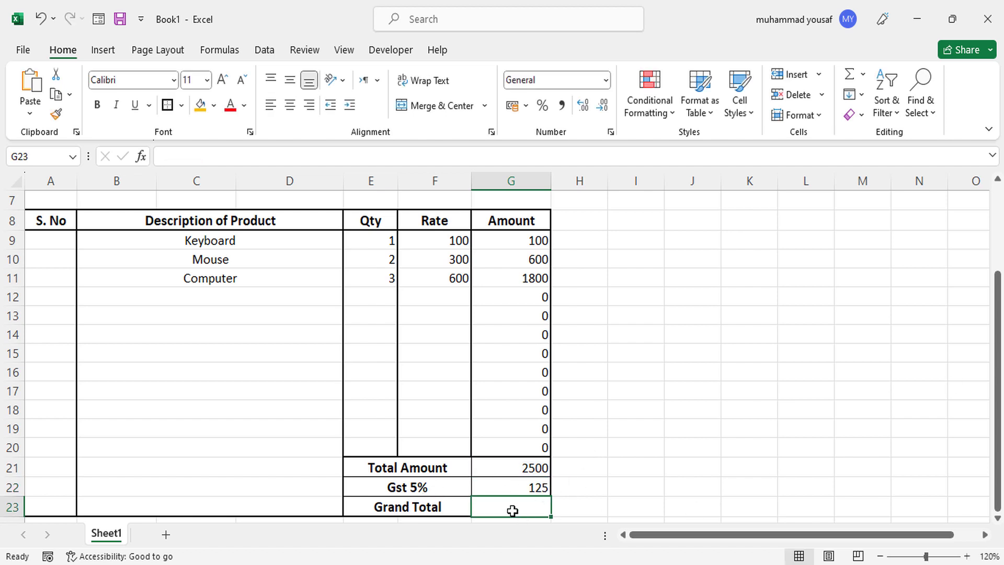
Enter =G21+G22 in G23 for the Grand Total of 2625.
type("=")
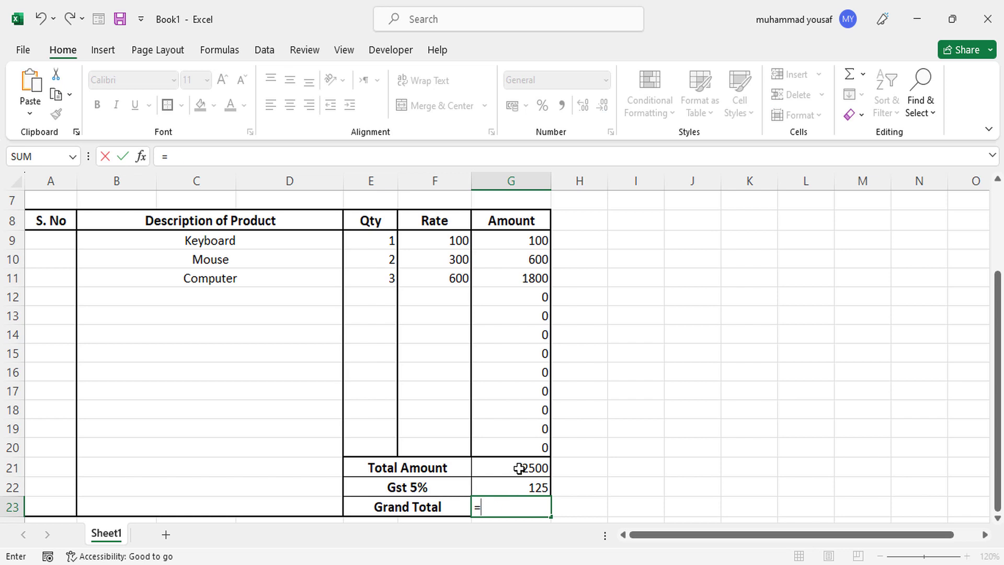
left_click(518, 468)
type("+")
left_click(525, 488)
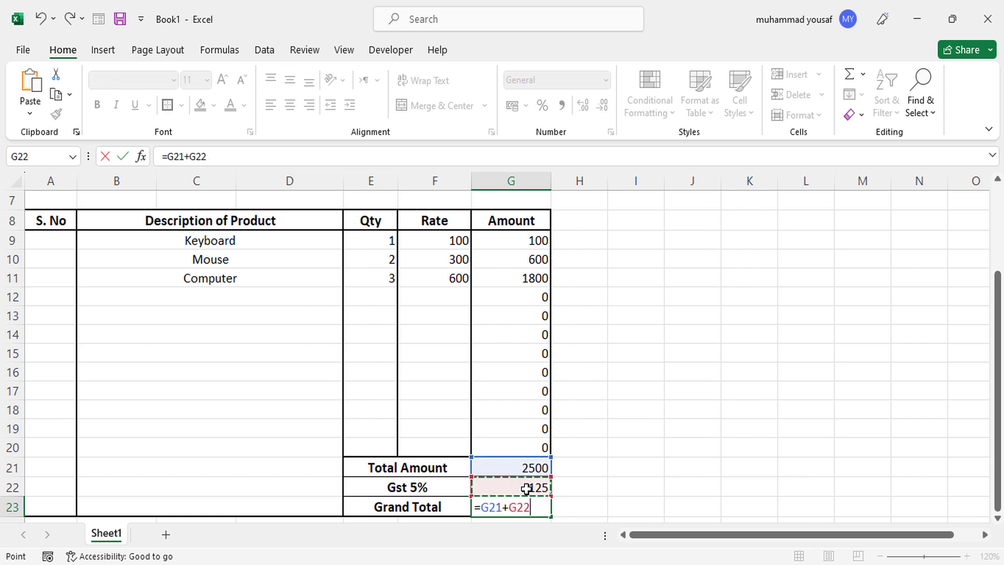
key("Return")
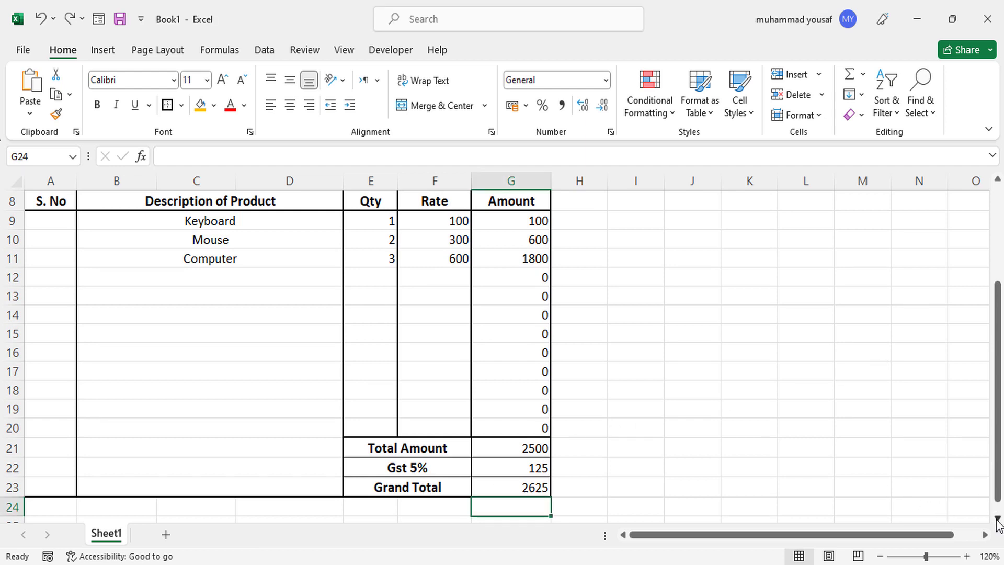
Merge A24:D24, repeat the merge for rows 25–26, and begin typing 'Terms & Condit' in A24.
scroll(998, 517, "down", 1)
left_click(997, 517)
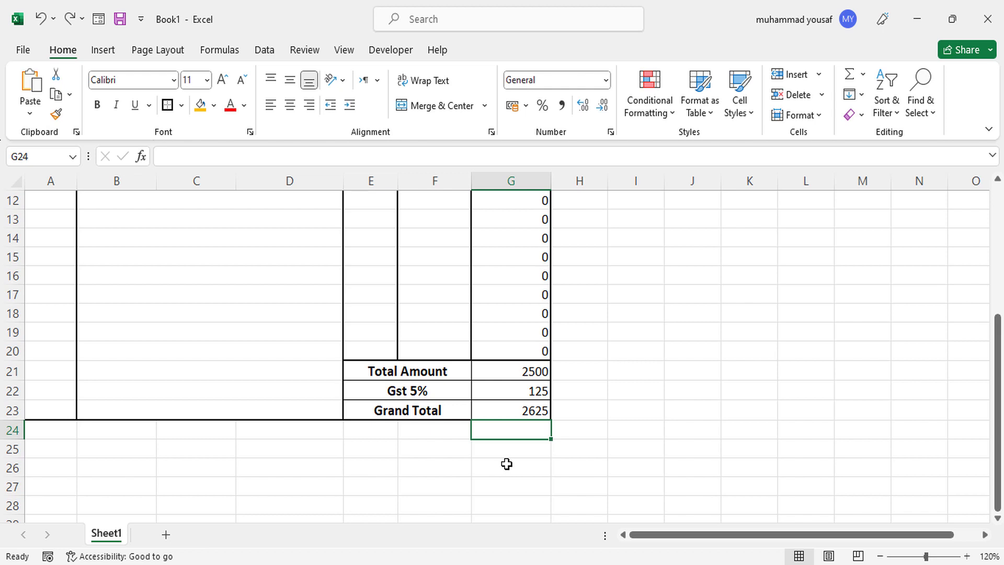
left_click_drag(72, 434, 303, 433)
left_click(416, 106)
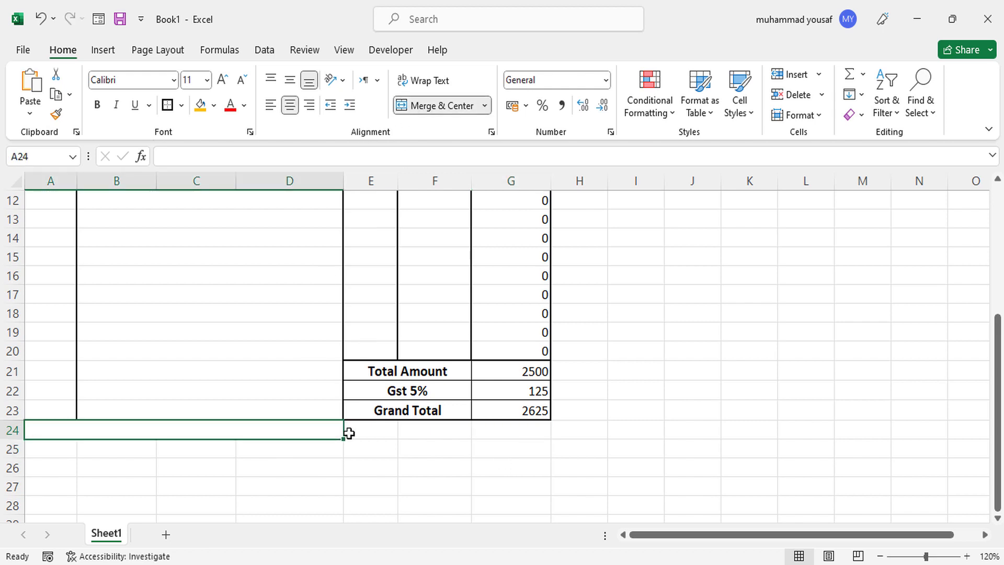
left_click_drag(344, 441, 343, 477)
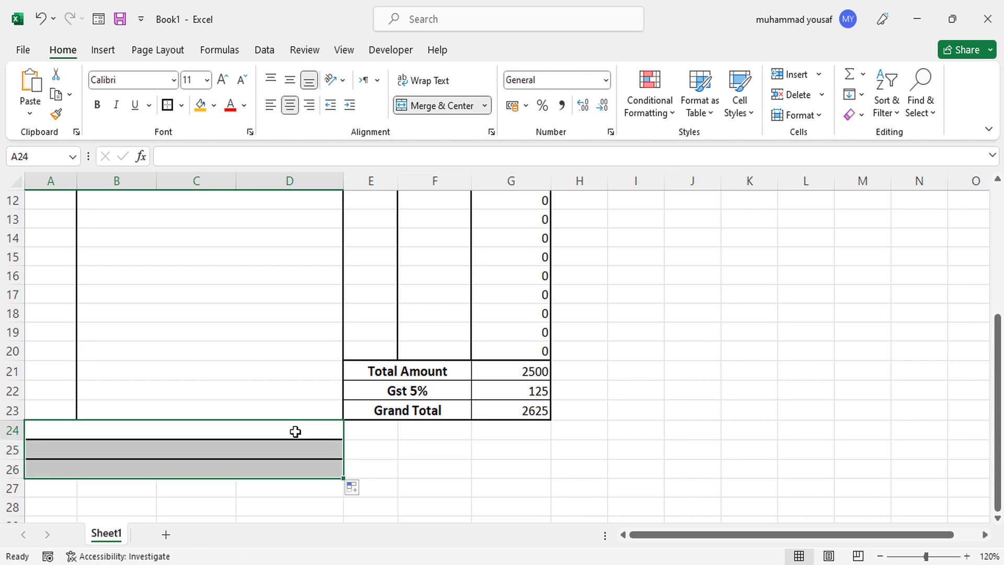
left_click(294, 431)
type("Te")
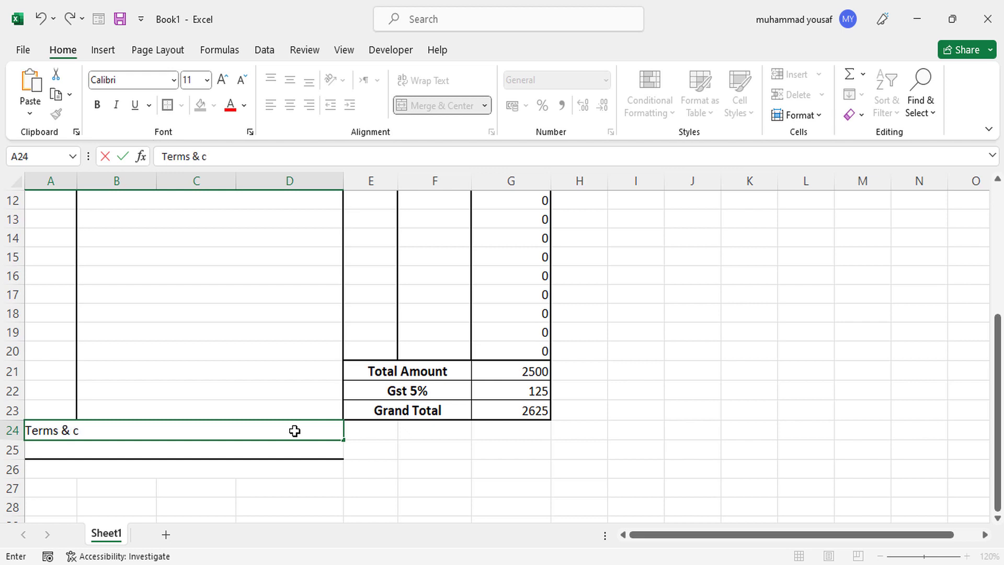
type("rms & Conditions")
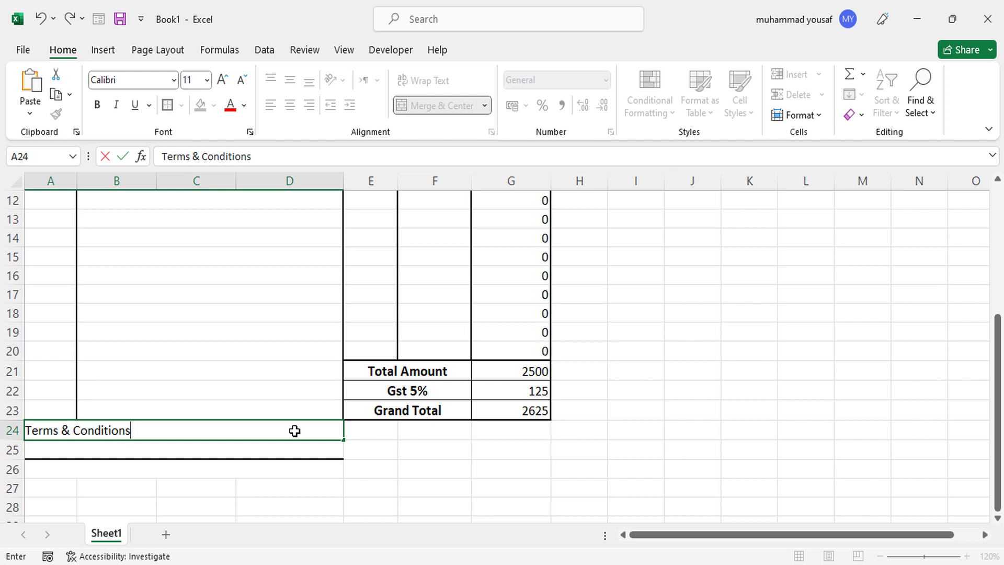
Finish the Terms & Conditions heading and remove all borders from A24:D25.
left_click(254, 479)
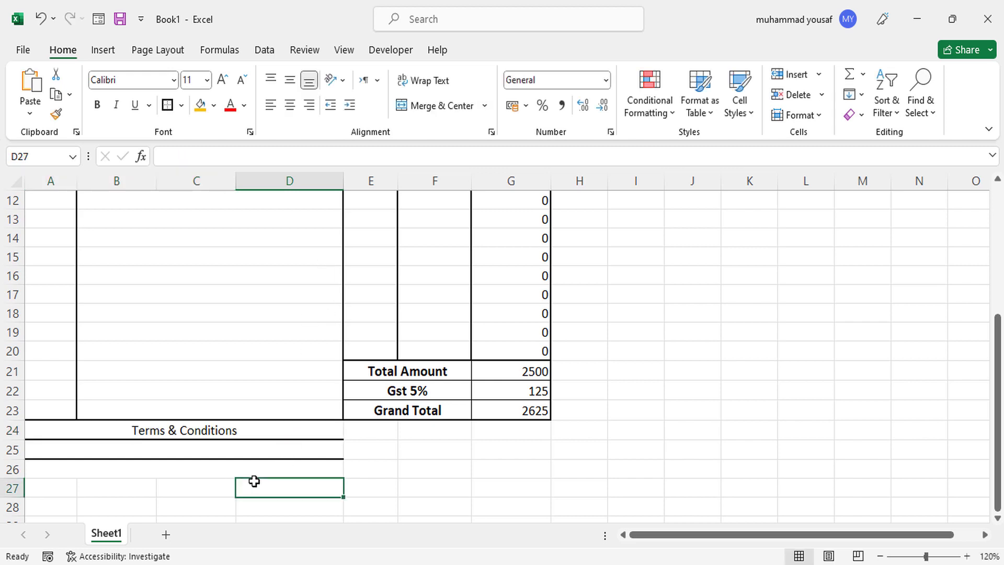
left_click(235, 434)
left_click_drag(215, 430, 230, 456)
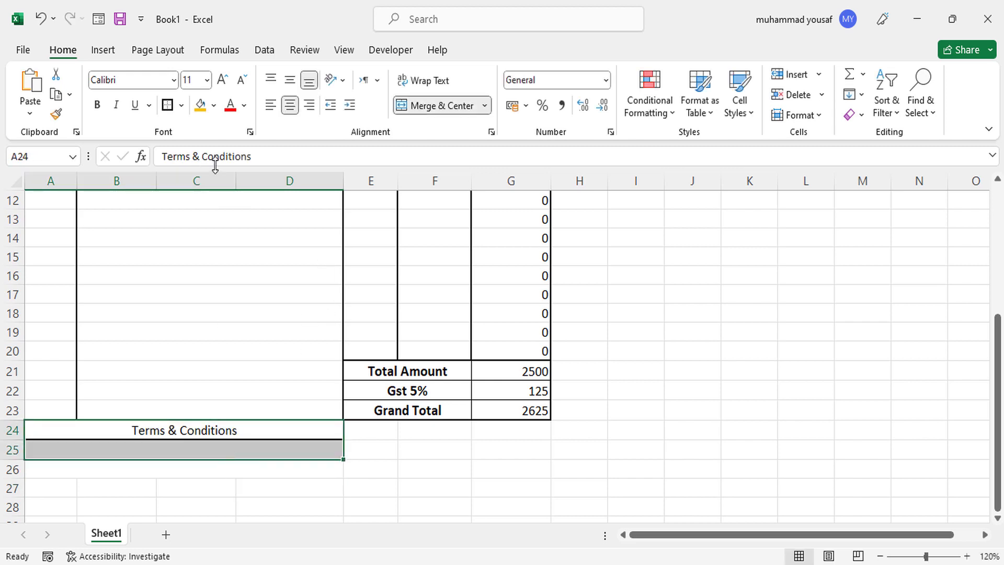
left_click(181, 107)
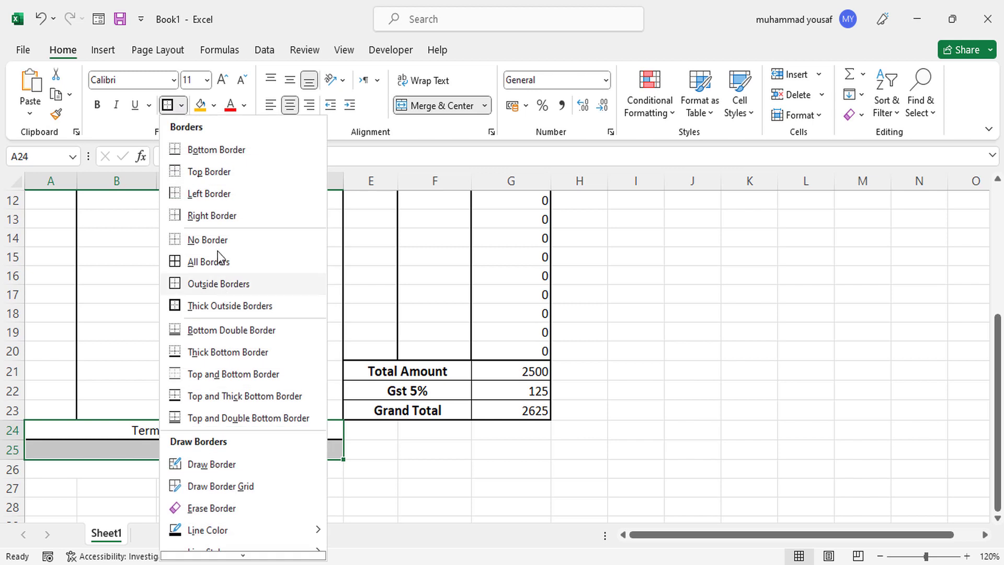
left_click(215, 241)
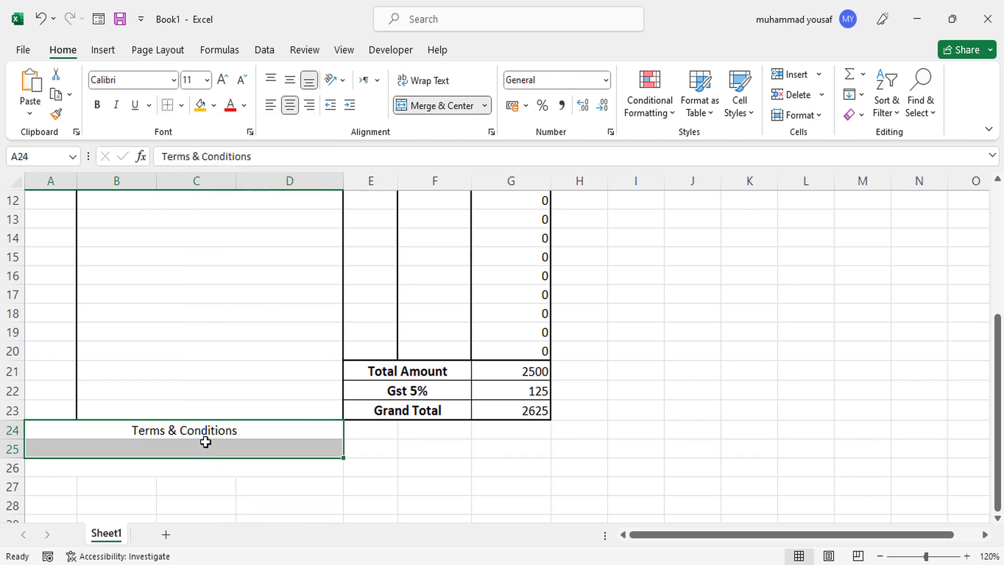
Set the heading to 12-point Algerian font, left not bold.
left_click(206, 429)
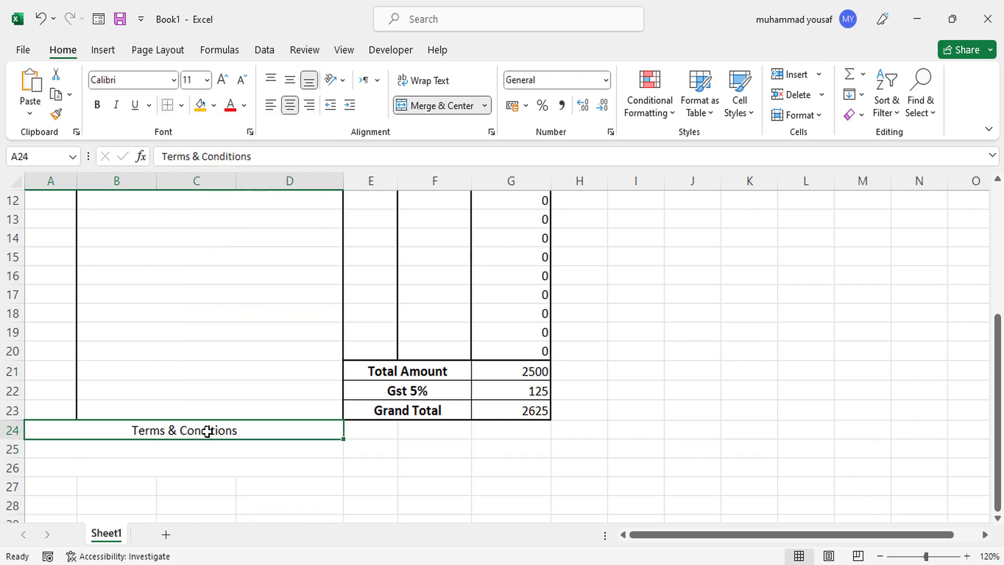
left_click(222, 80)
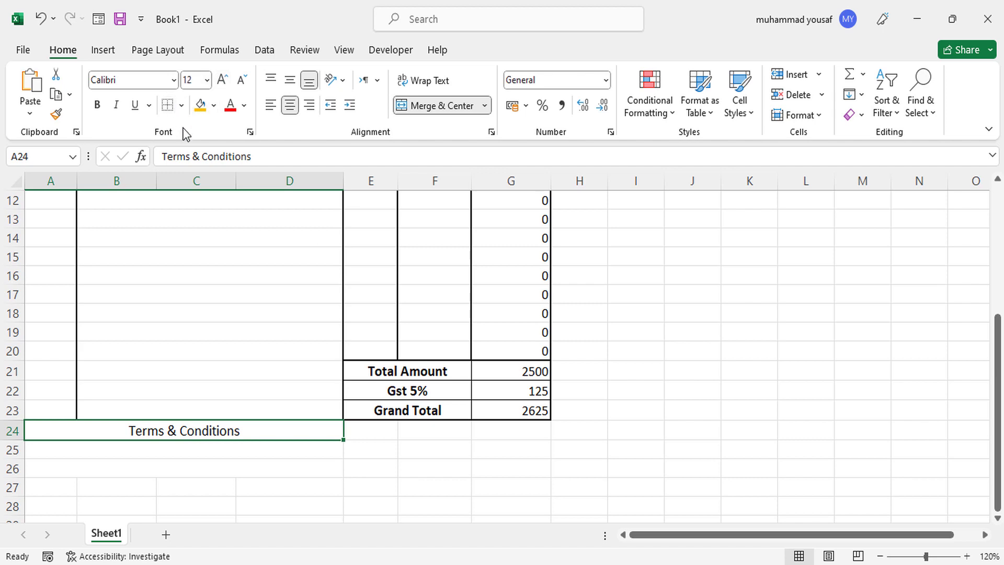
left_click(173, 80)
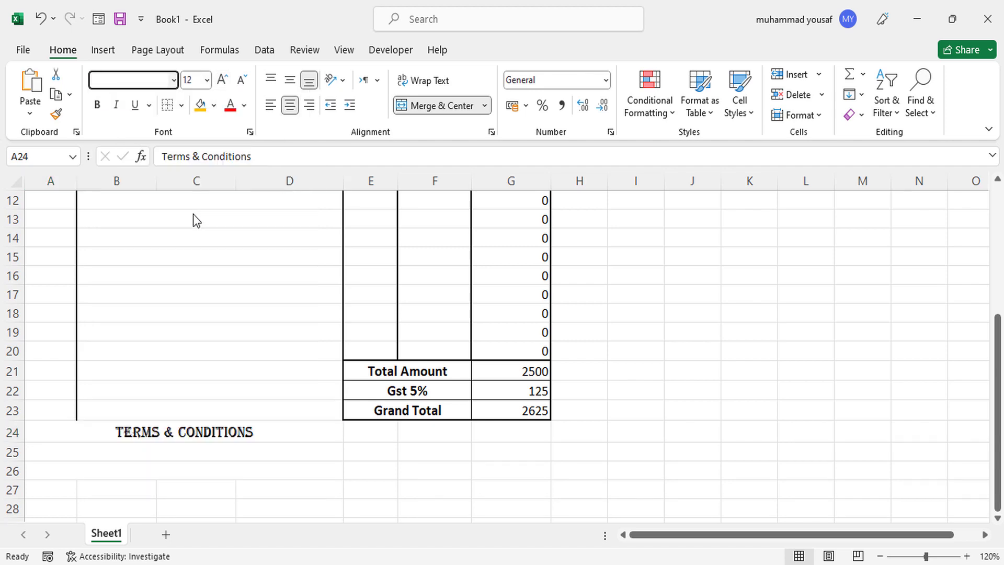
left_click(193, 214)
left_click(101, 112)
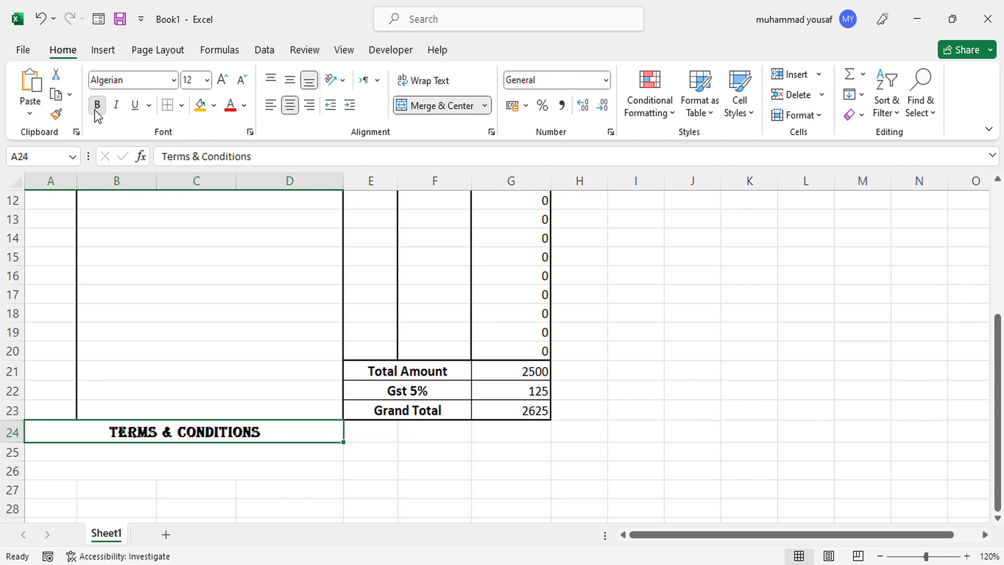
left_click(97, 104)
left_click(204, 461)
left_click(202, 453)
Start the terms with entries '1:' and '2:' in A25 and A26.
type("1:")
key("Return")
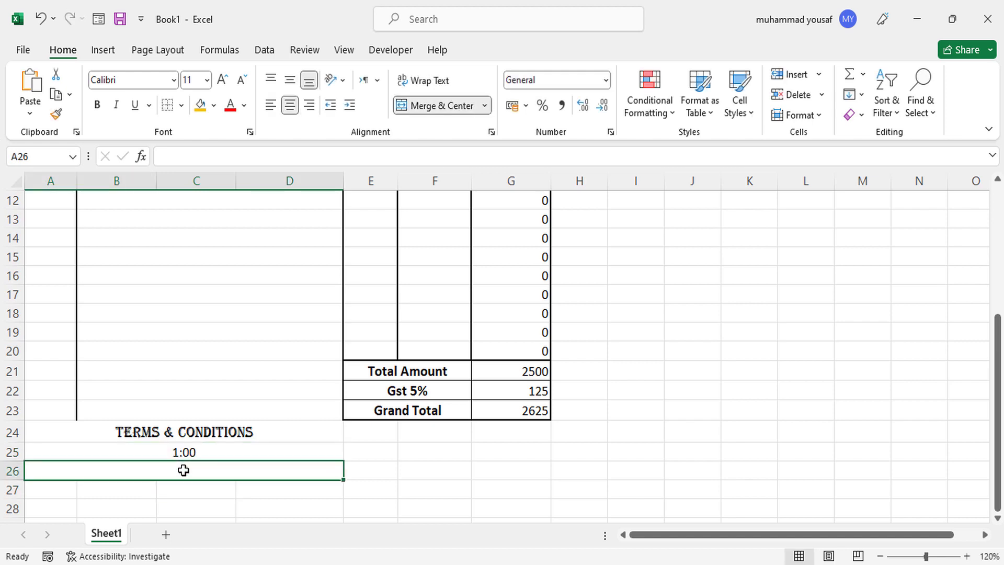
type("2:")
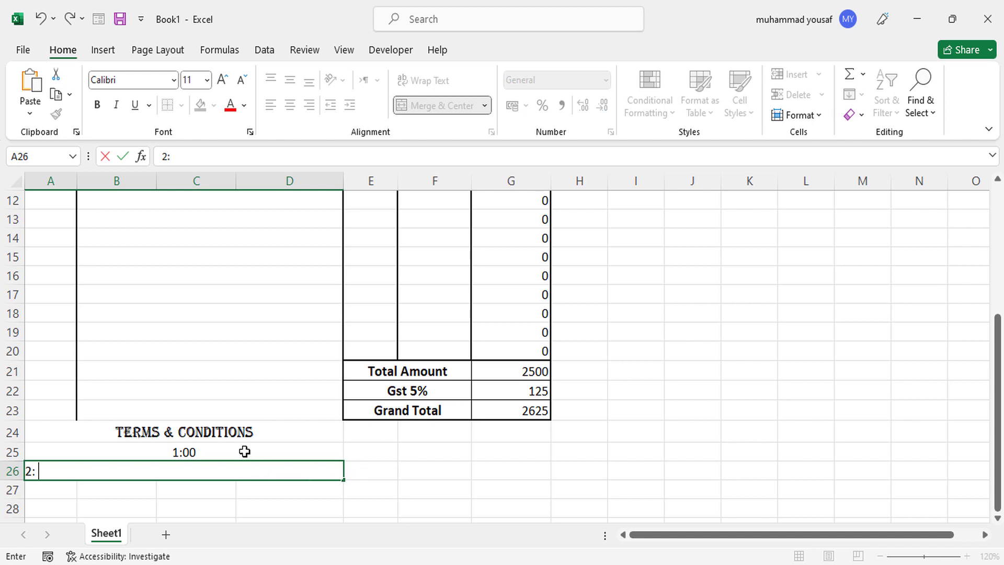
left_click(241, 452)
Re-edit A25 to remove the time format so it reads '1: Damageed'.
double_click(231, 452)
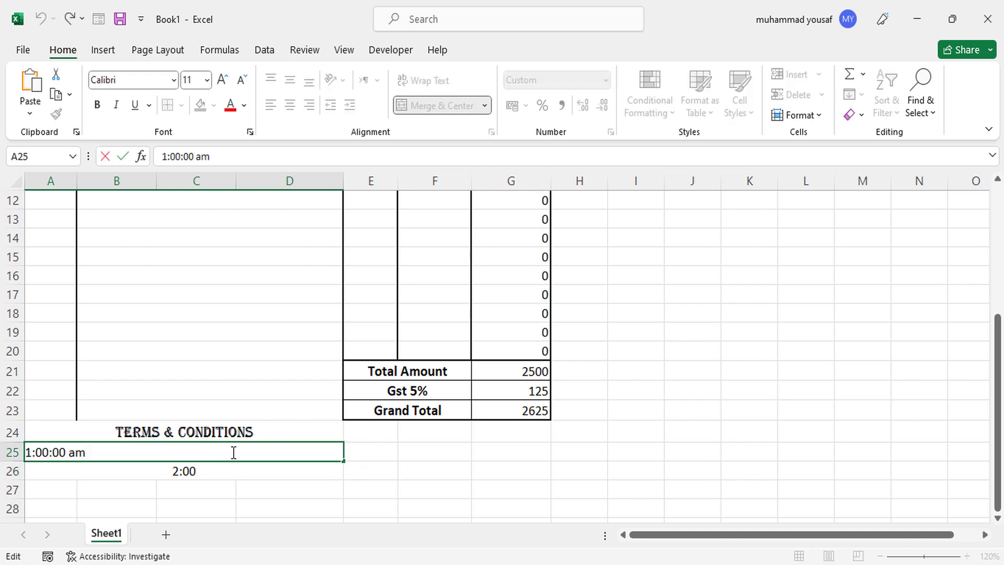
key("BackSpace")
key("BackSpace")
key("BackSpace")
key("BackSpace")
key("BackSpace")
key("BackSpace")
key("BackSpace")
key("BackSpace")
key("BackSpace")
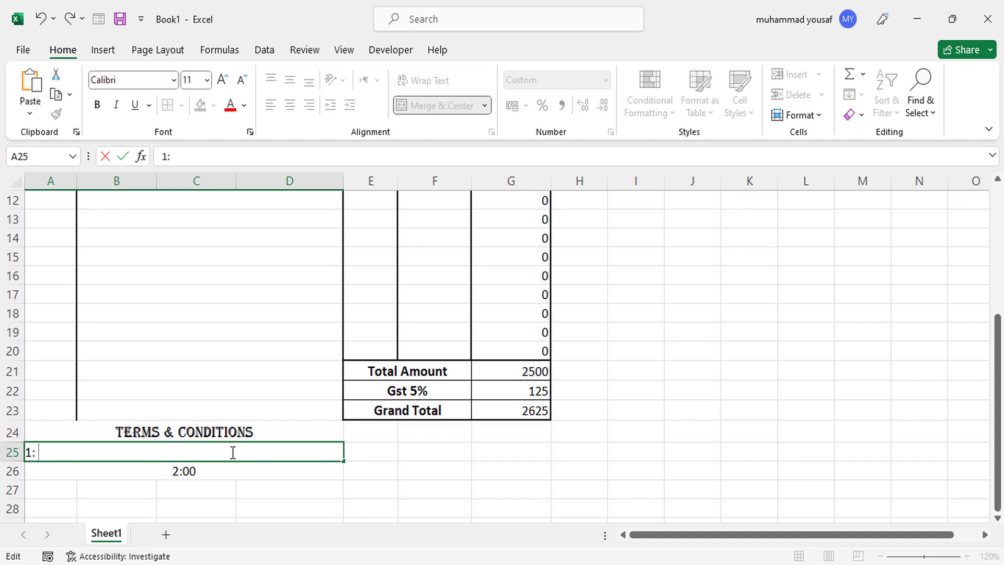
type(": Dama")
left_click(230, 470)
Correct A26 to read '2: Return' and left-align both terms.
double_click(222, 473)
key("BackSpace")
key("BackSpace")
key("BackSpace")
key("BackSpace")
key("BackSpace")
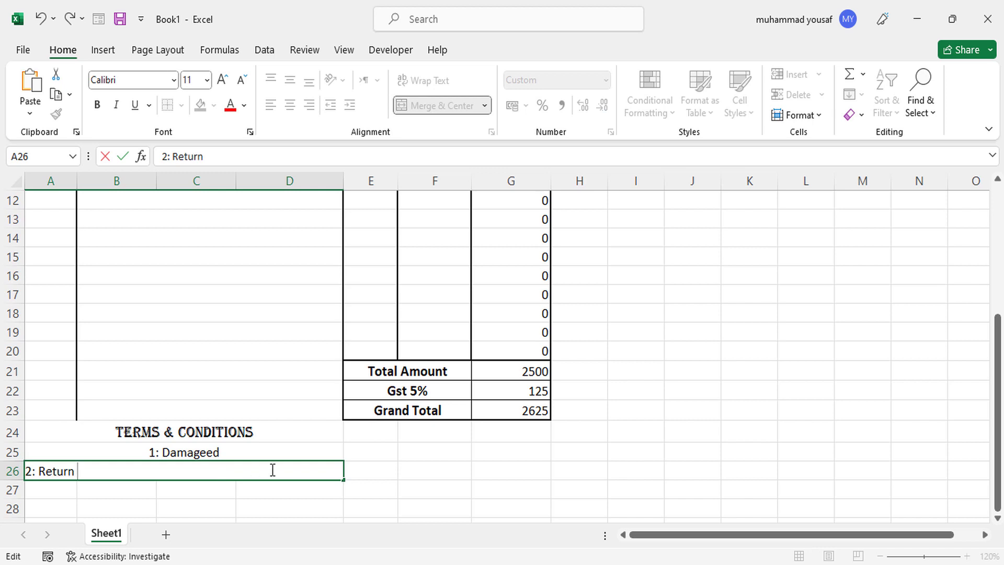
left_click(358, 485)
left_click_drag(268, 471, 265, 454)
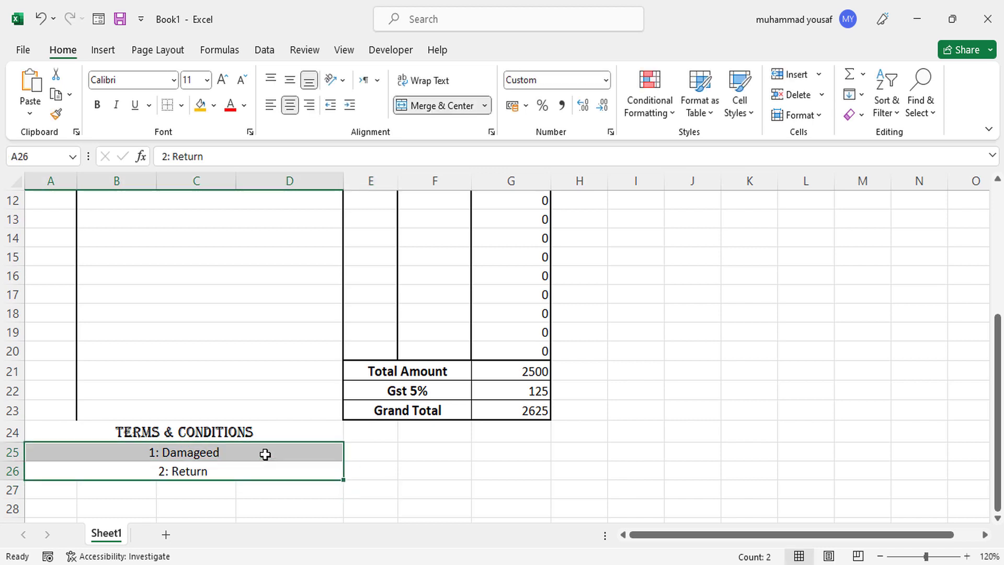
left_click(276, 103)
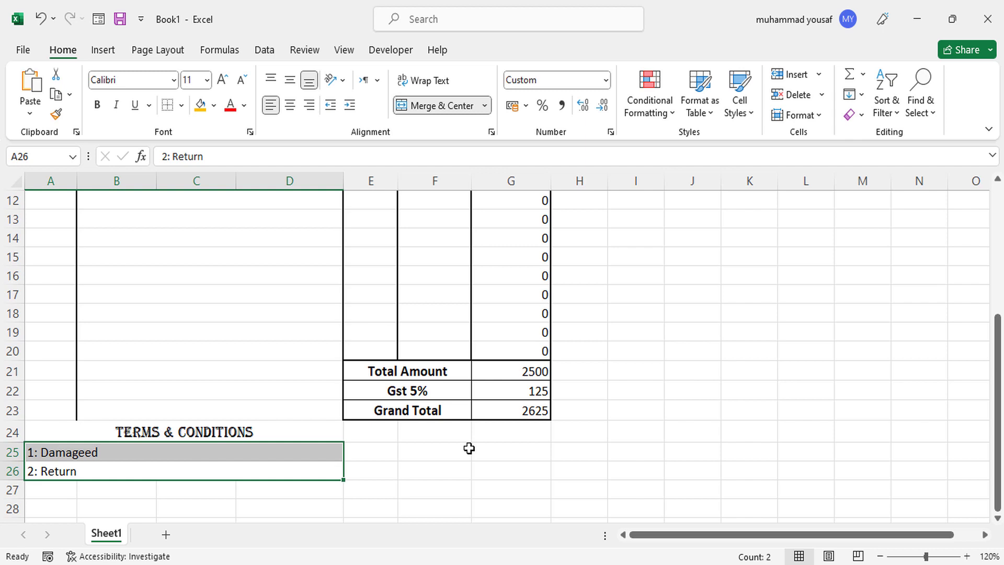
Merge E24:G26 into one box labelled 'Signature'.
left_click_drag(381, 432, 492, 473)
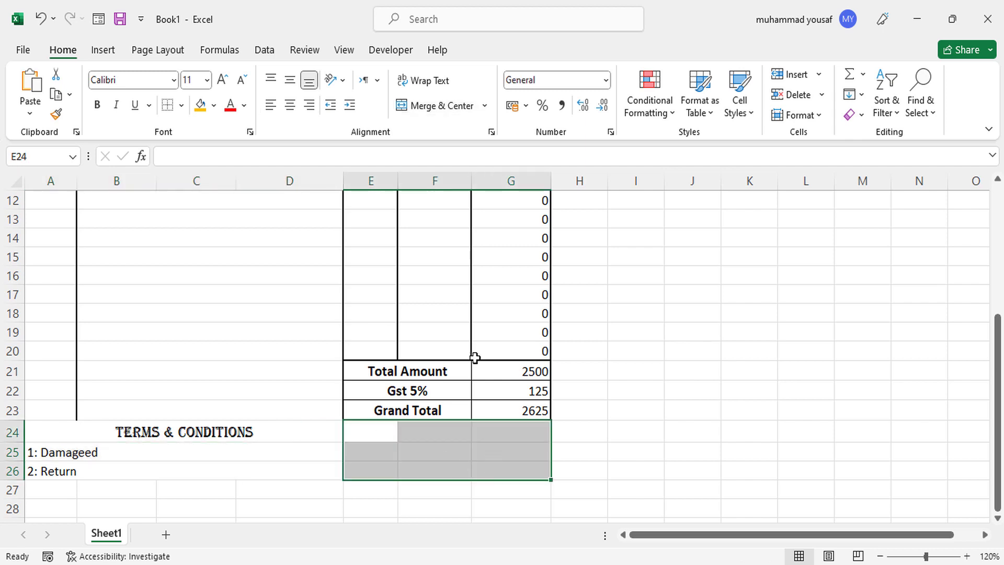
left_click(444, 105)
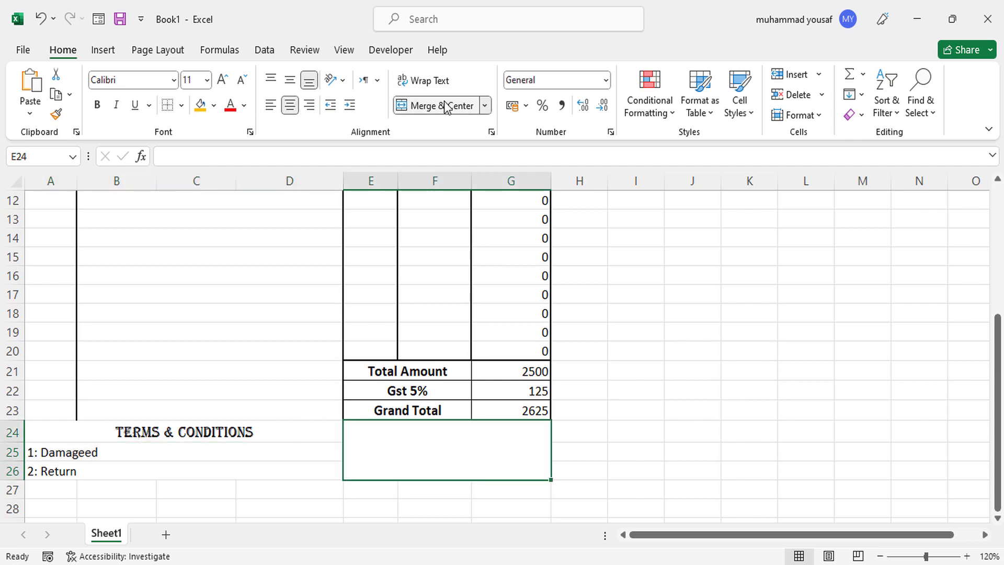
type("Aiuth")
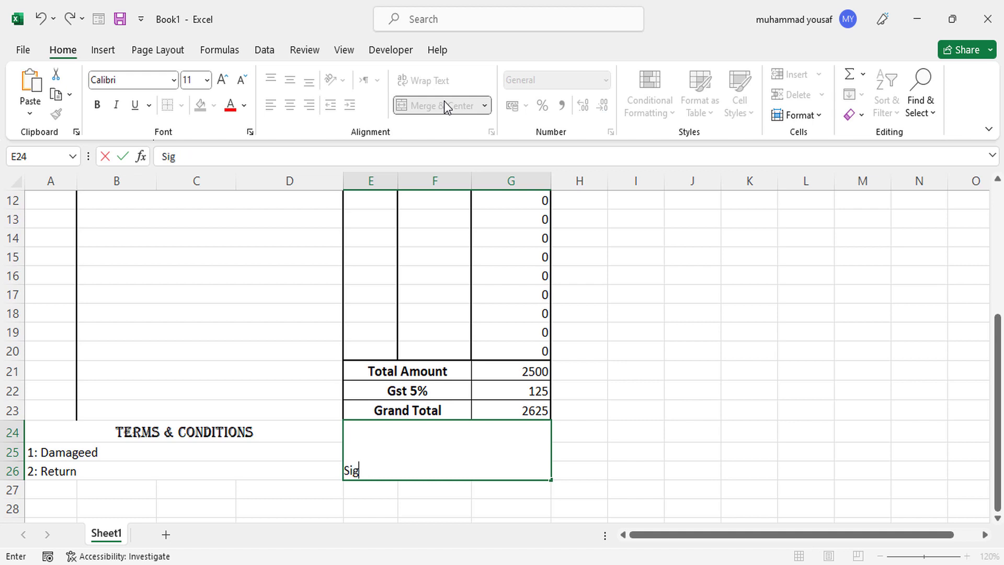
type("Signature")
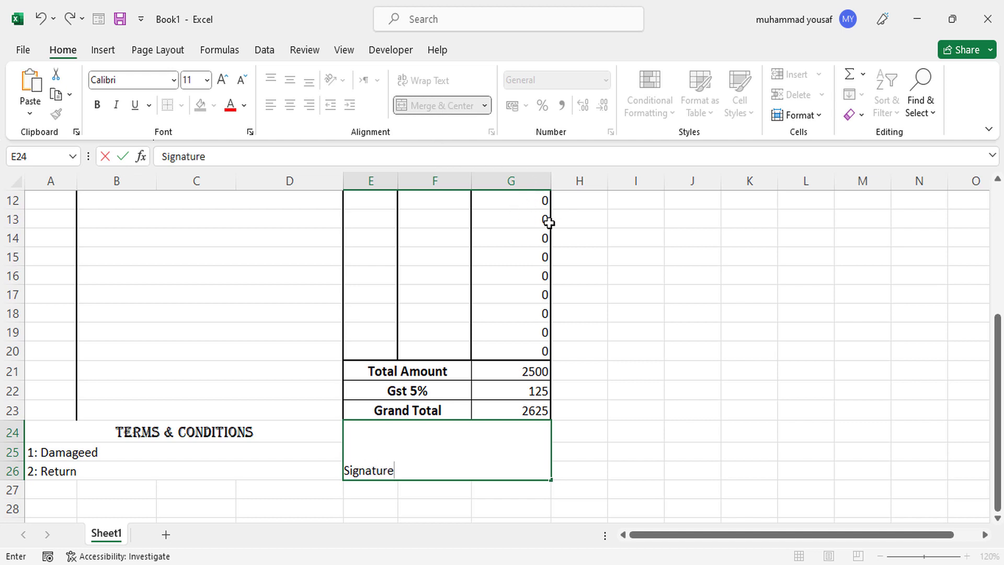
left_click(627, 295)
left_click(495, 439)
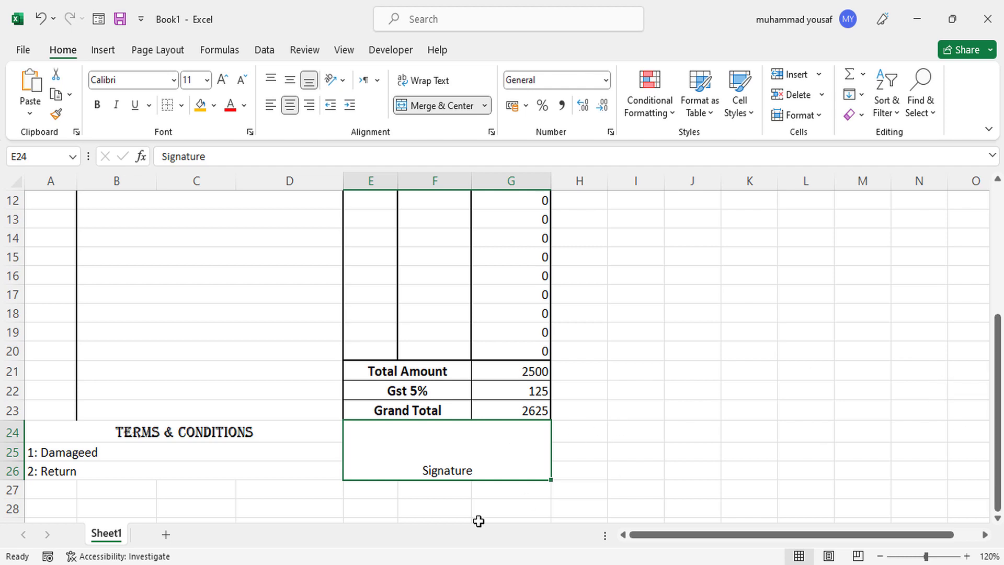
left_click(63, 491)
Merge A27:G28 into one footer band filled gold-yellow.
left_click_drag(104, 502, 493, 509)
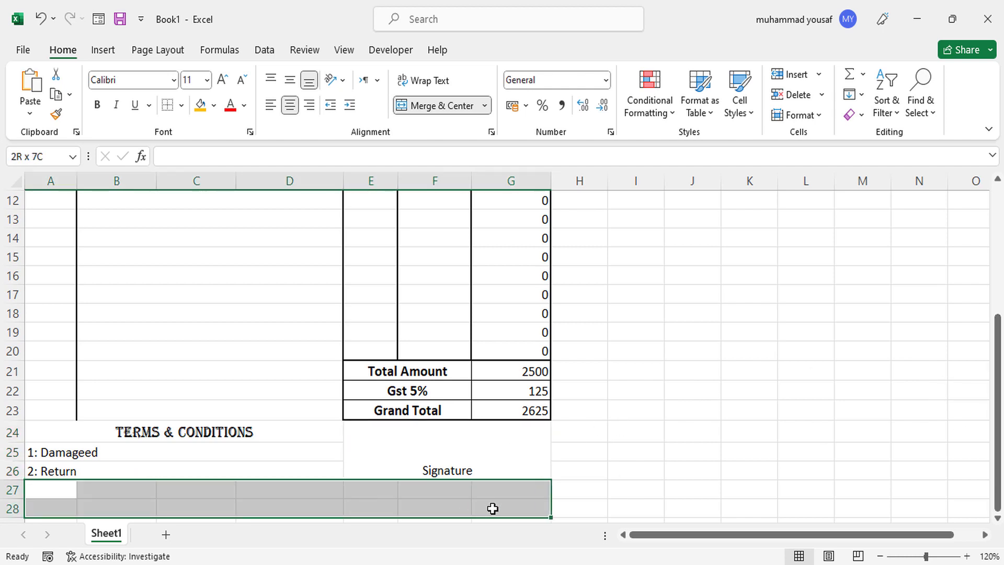
left_click(453, 108)
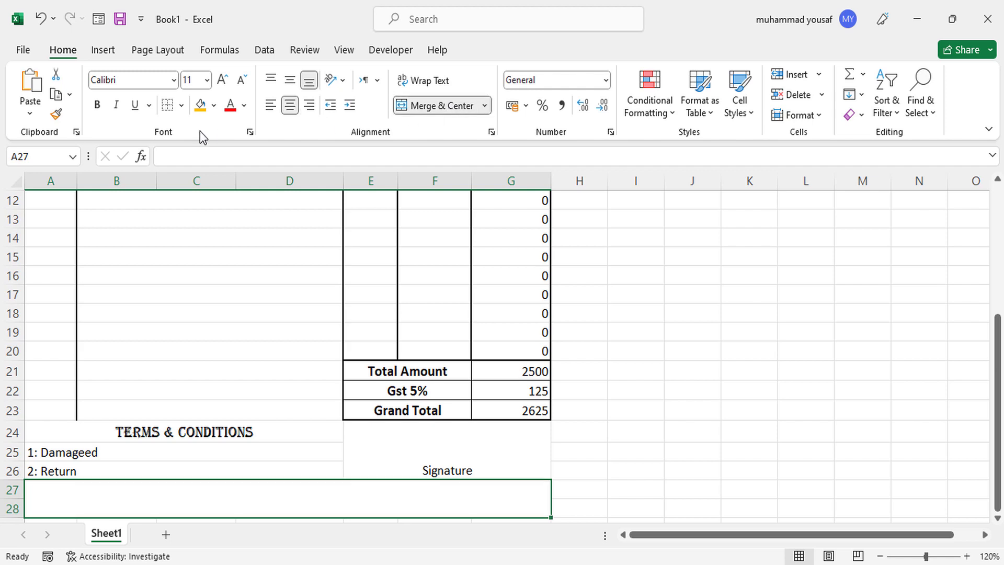
left_click(199, 106)
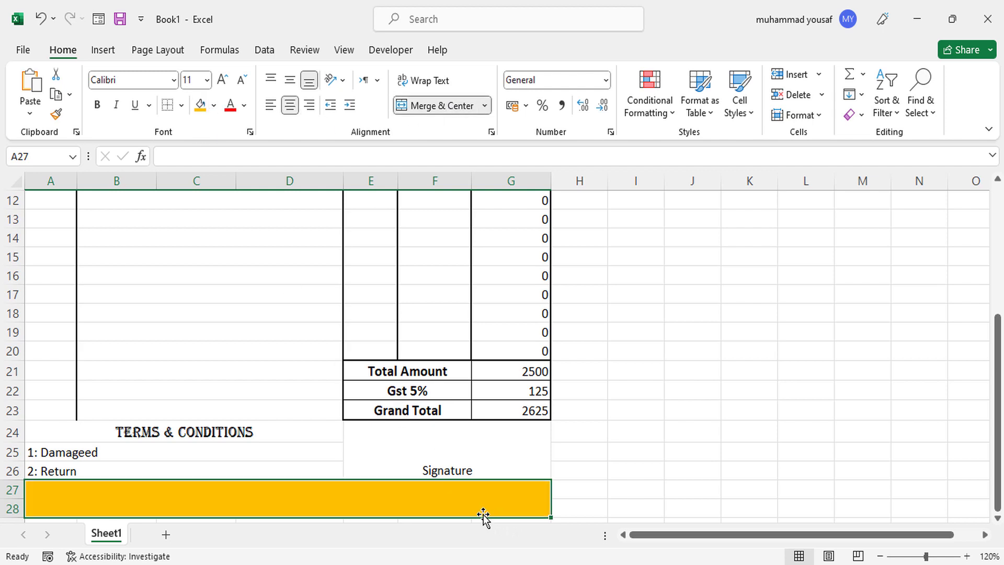
left_click(598, 448)
left_click_drag(999, 435, 1000, 295)
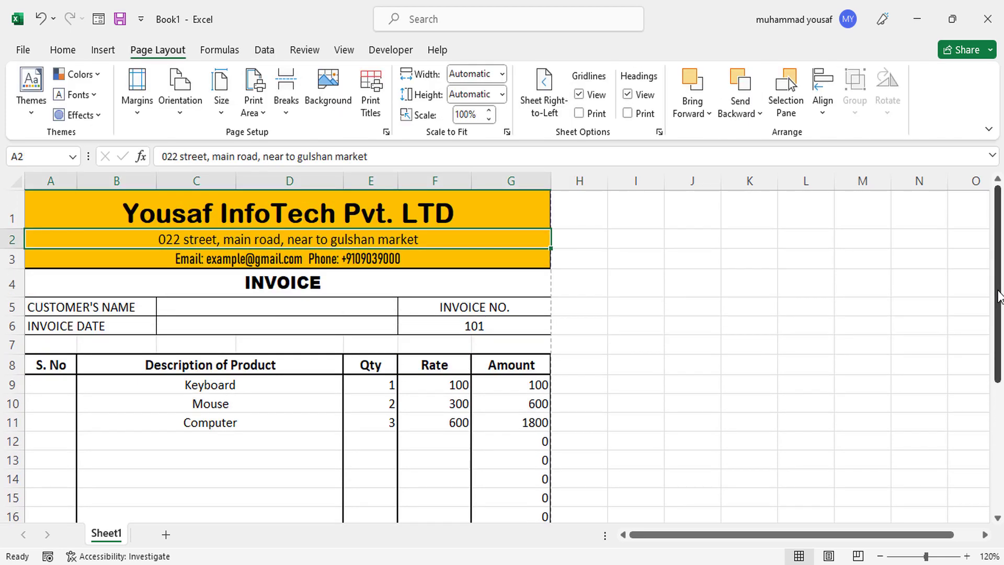
Scroll through the sheet to review the finished invoice.
left_click_drag(998, 296, 941, 282)
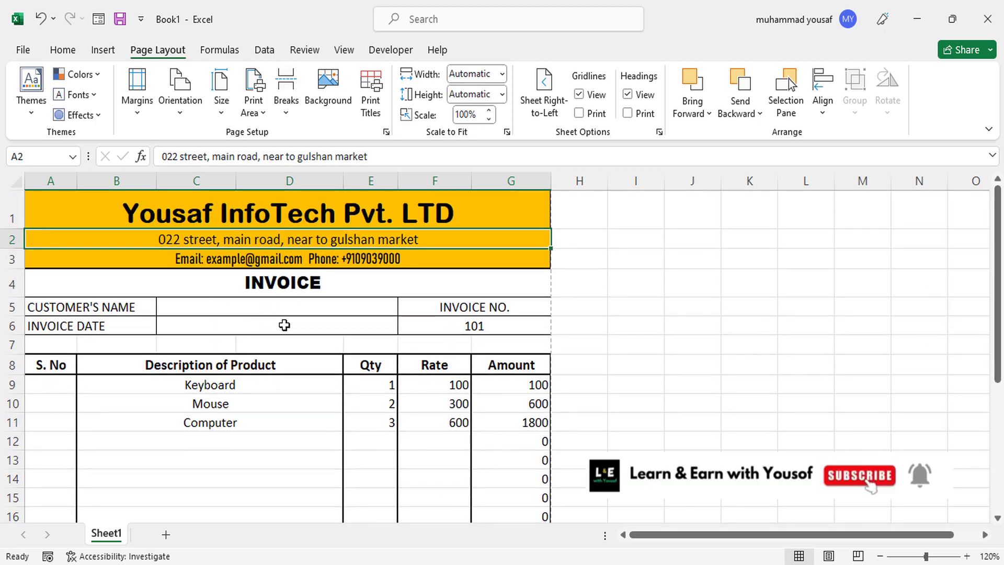
left_click_drag(999, 309, 996, 281)
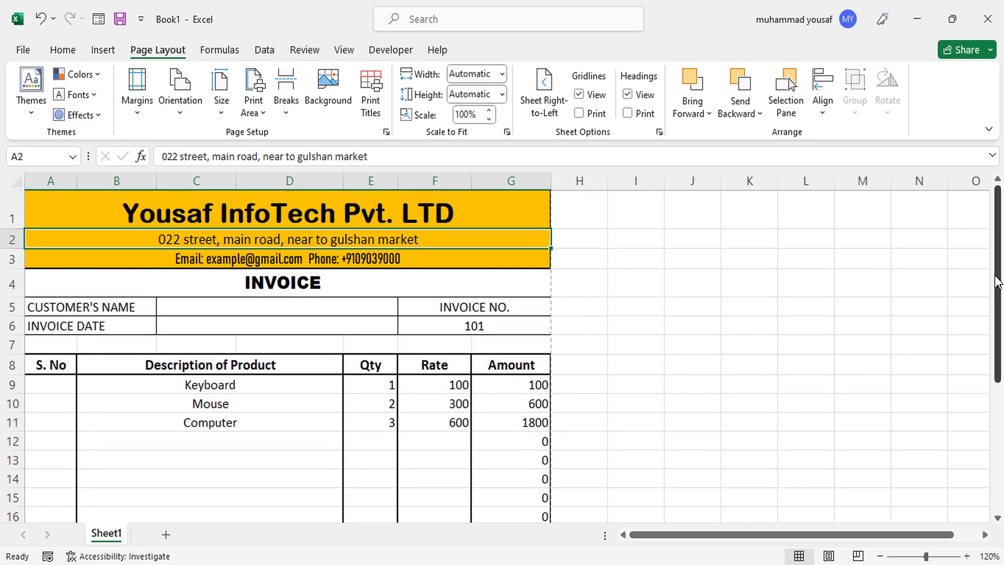